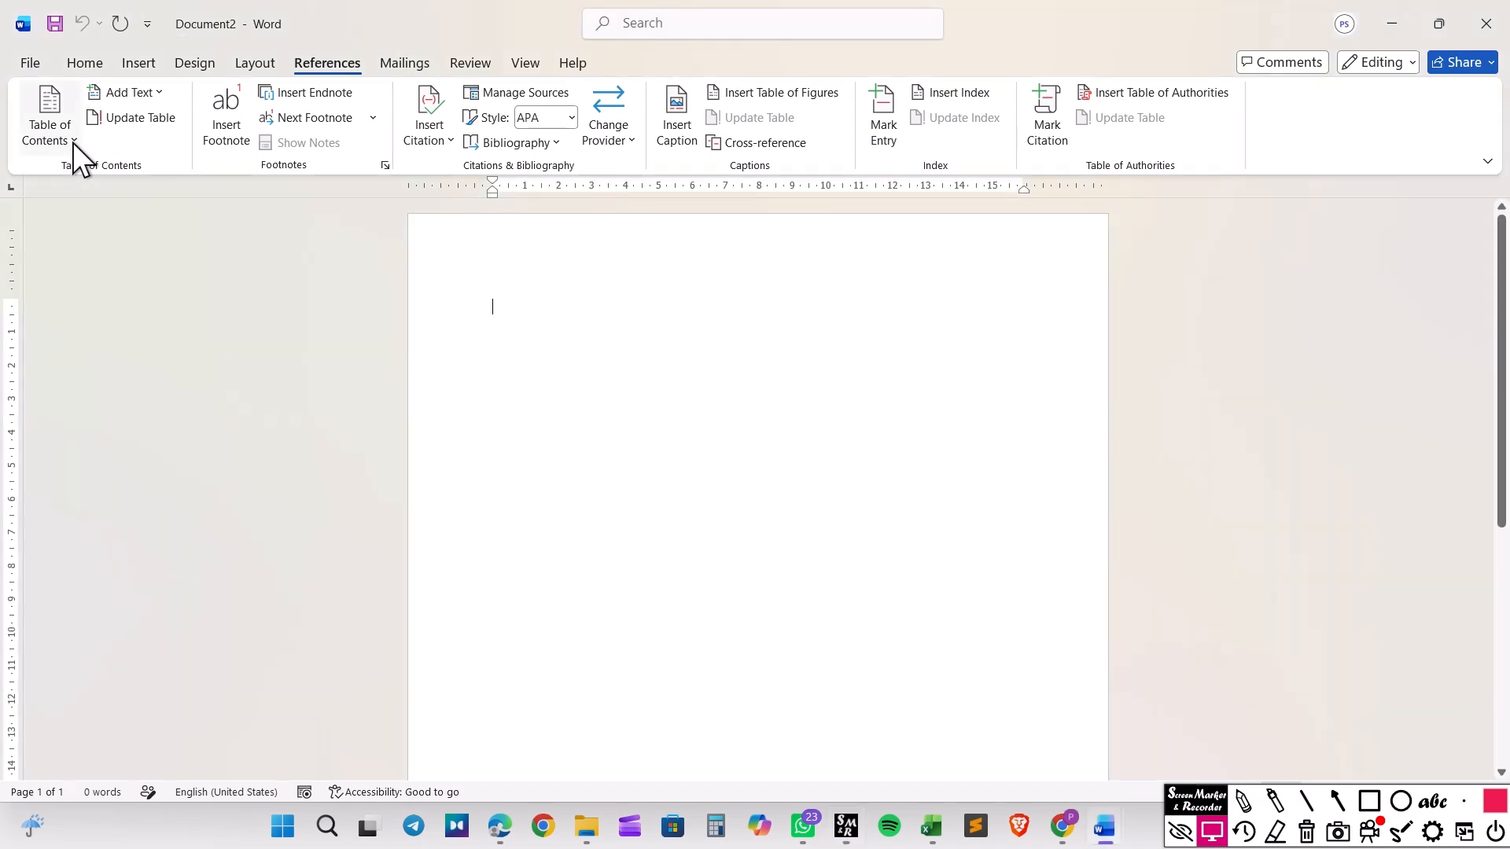
Step: Insert a table of contents in the blank document using the built-in Manual Table style
click(73, 141)
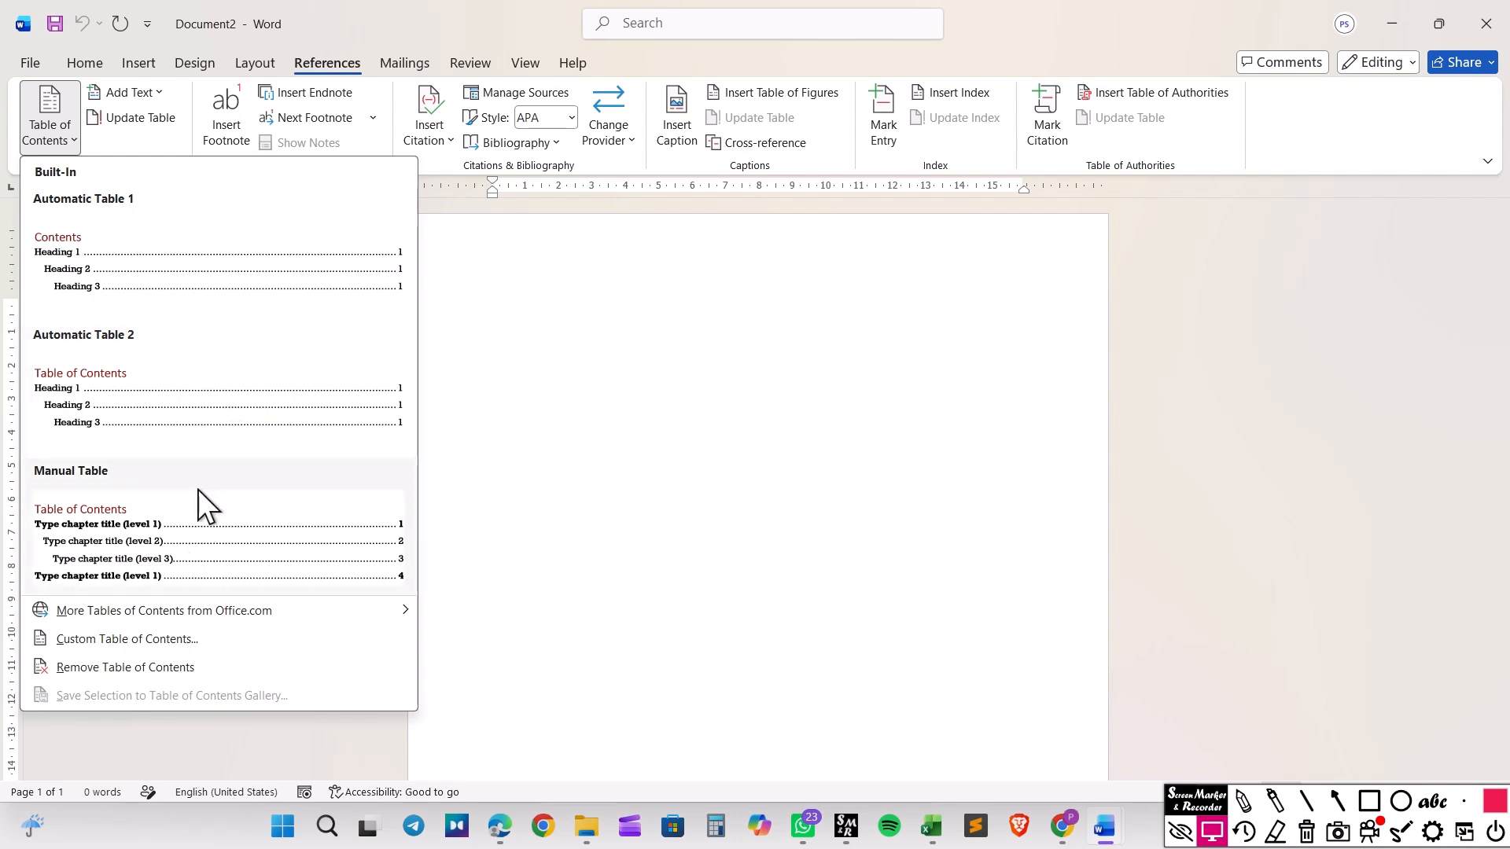
click(191, 541)
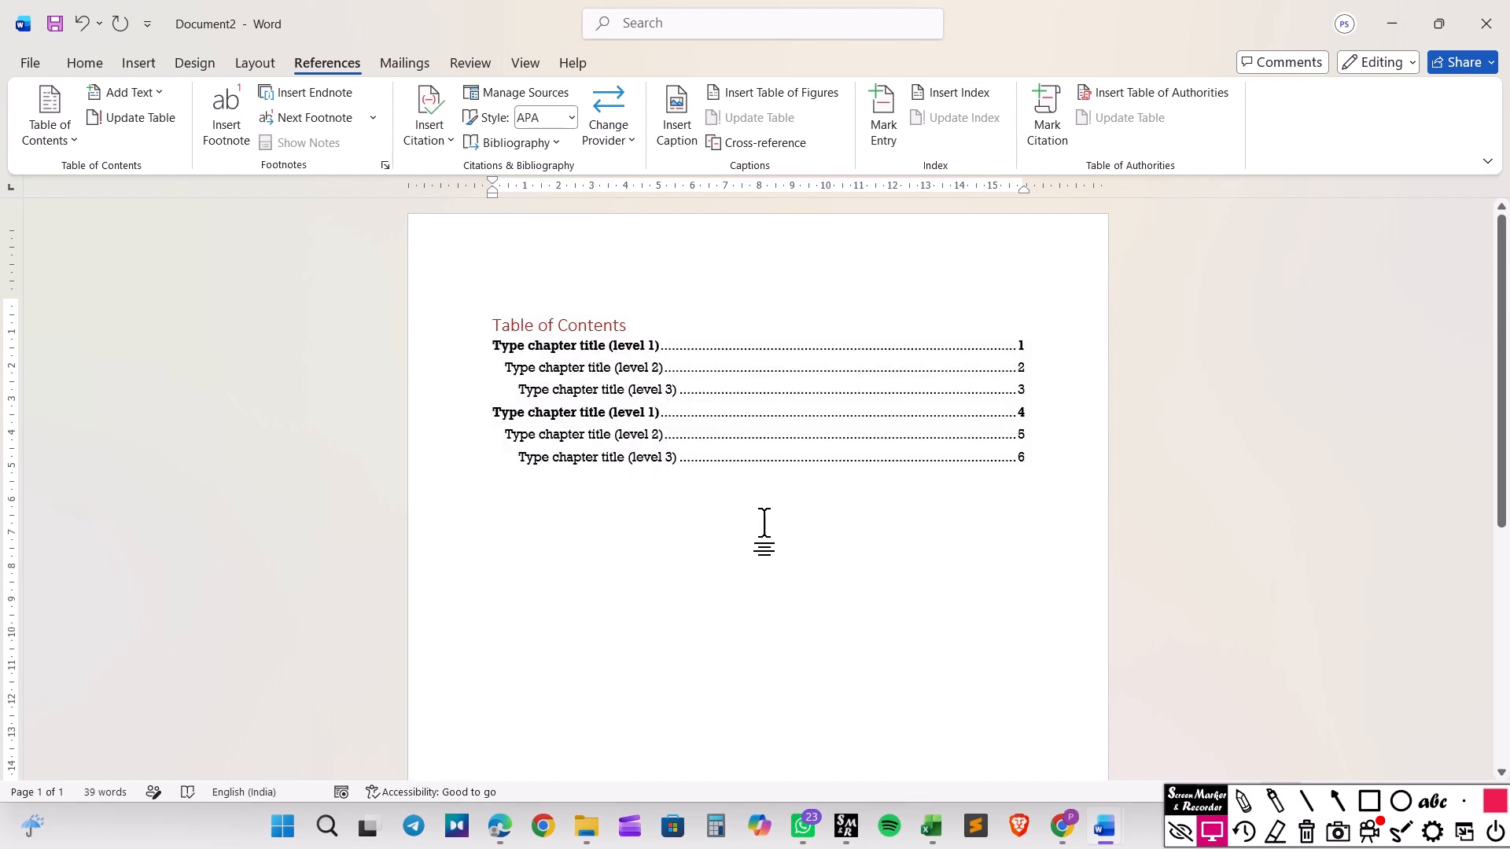
ctrl+scroll(759, 519, up, 3)
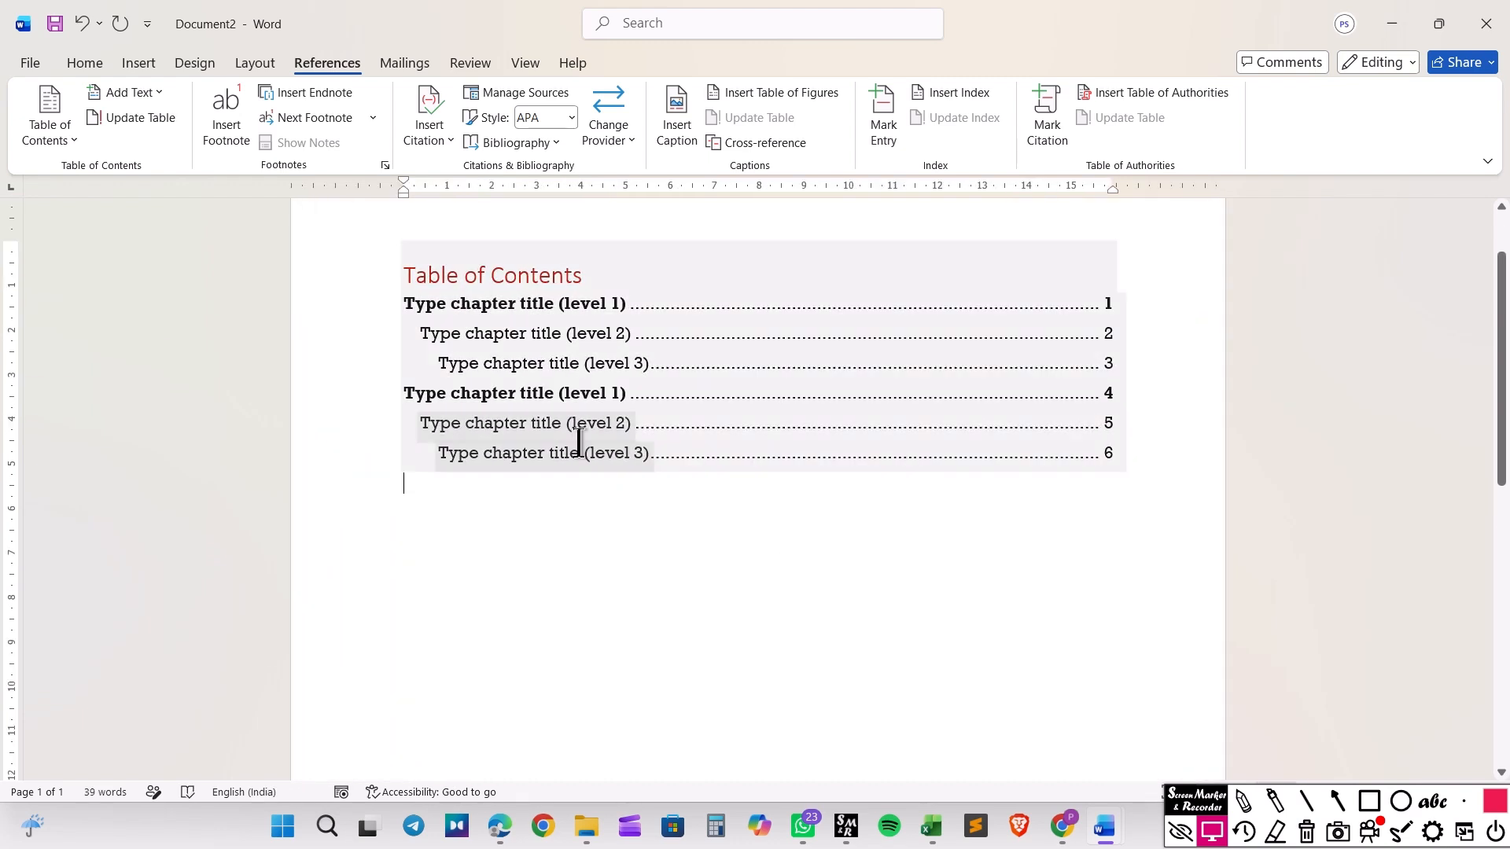
Step: Replace the first level 1 chapter title with "MS Office" and the level 2 title beneath it with "MS Word"
click(557, 371)
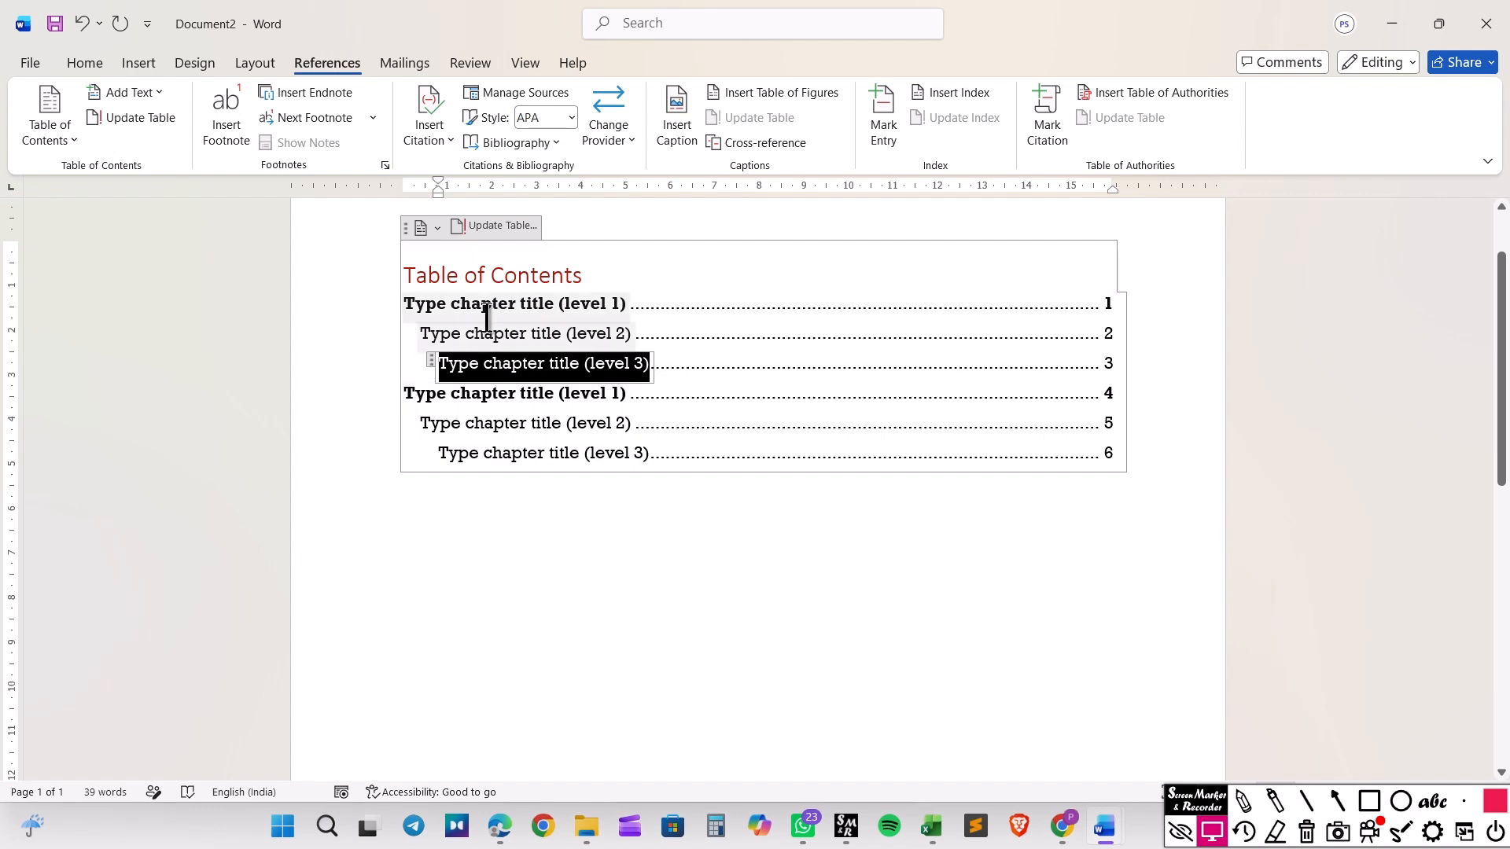
click(409, 305)
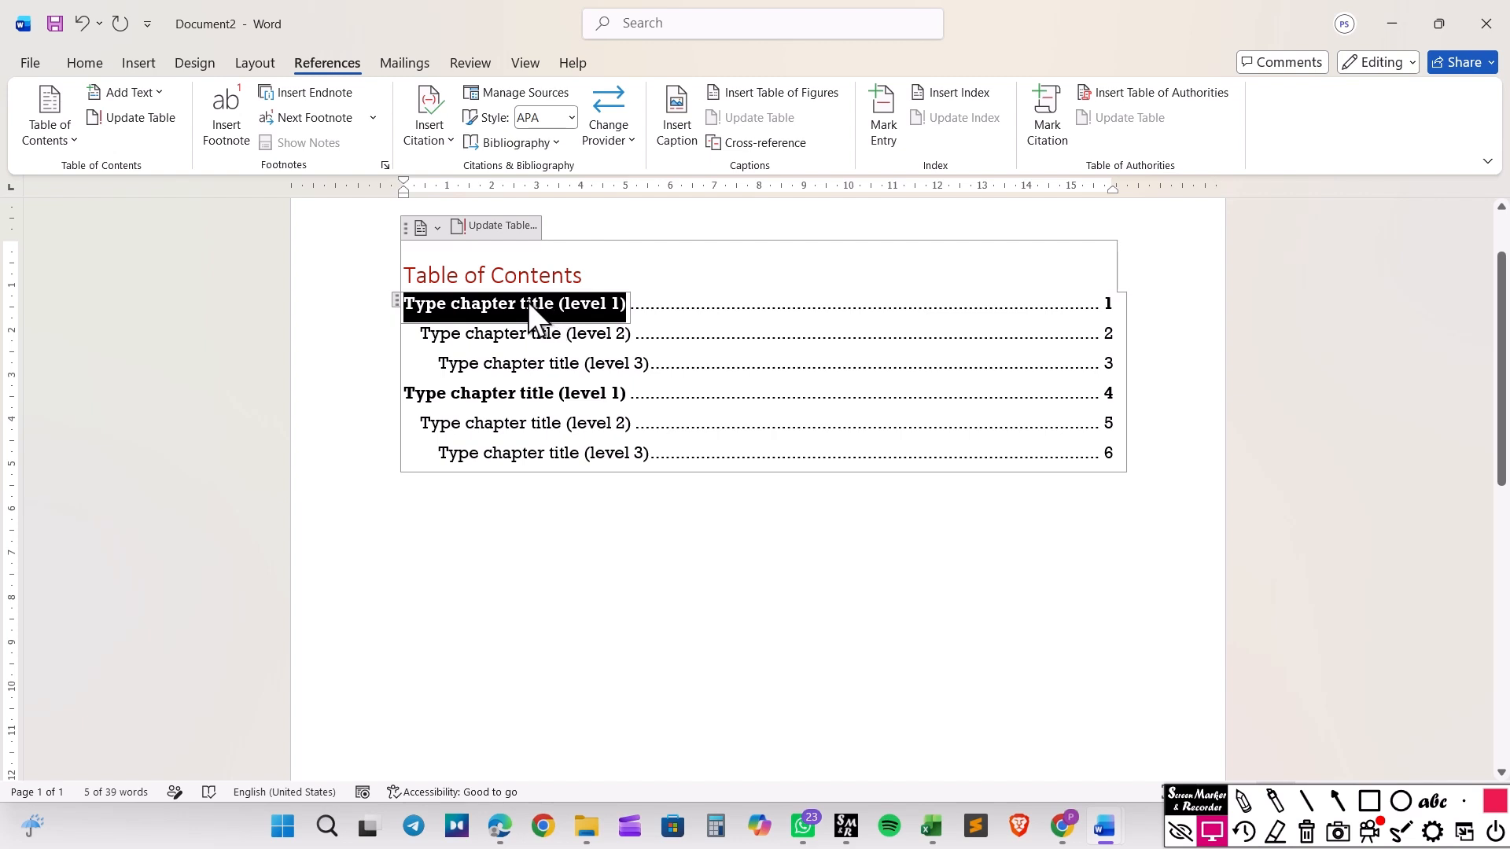
text(MS)
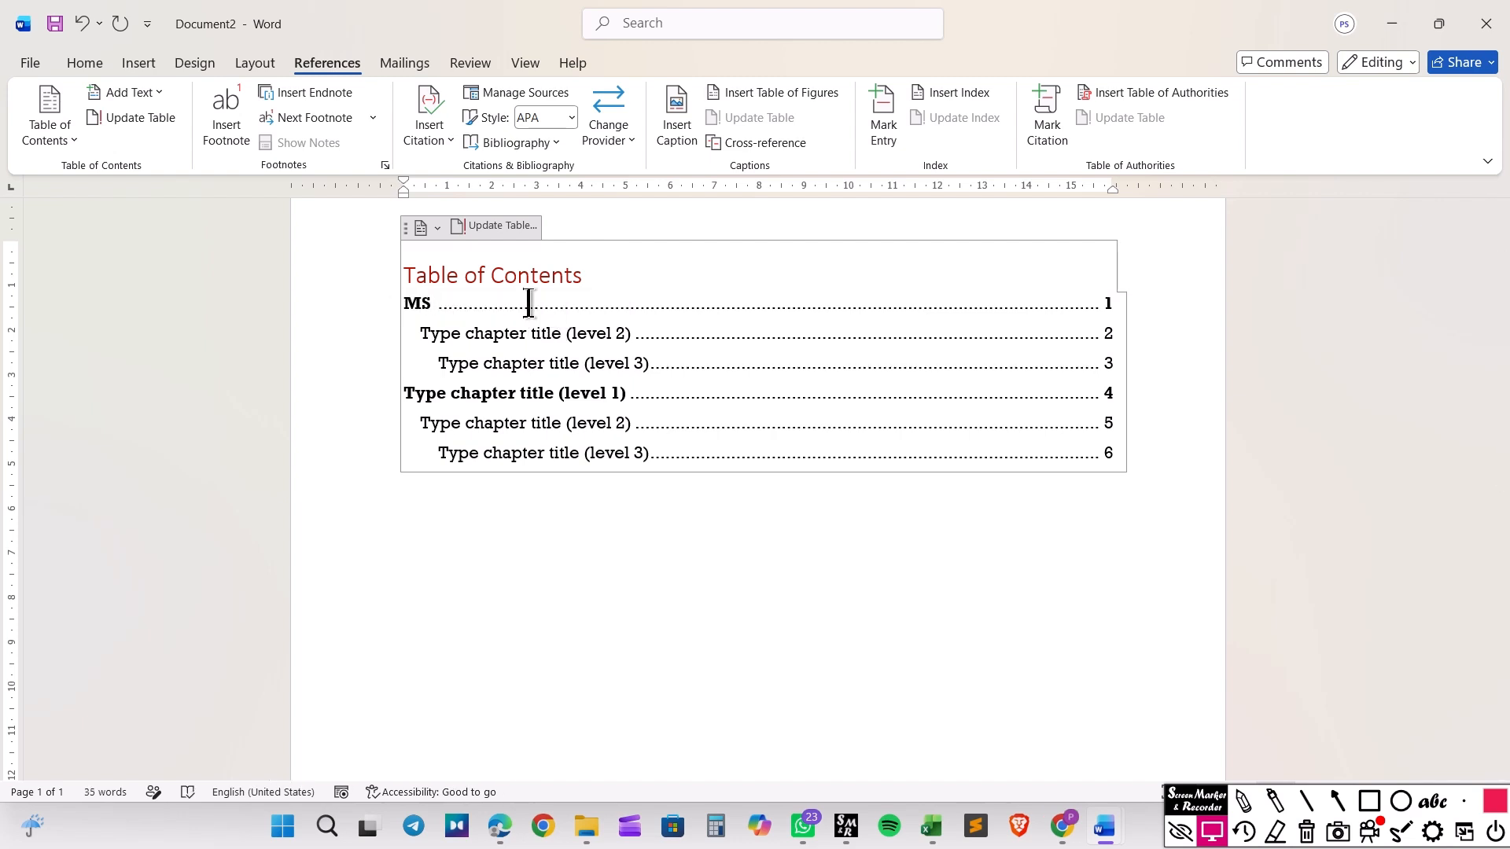
text( Office)
click(506, 331)
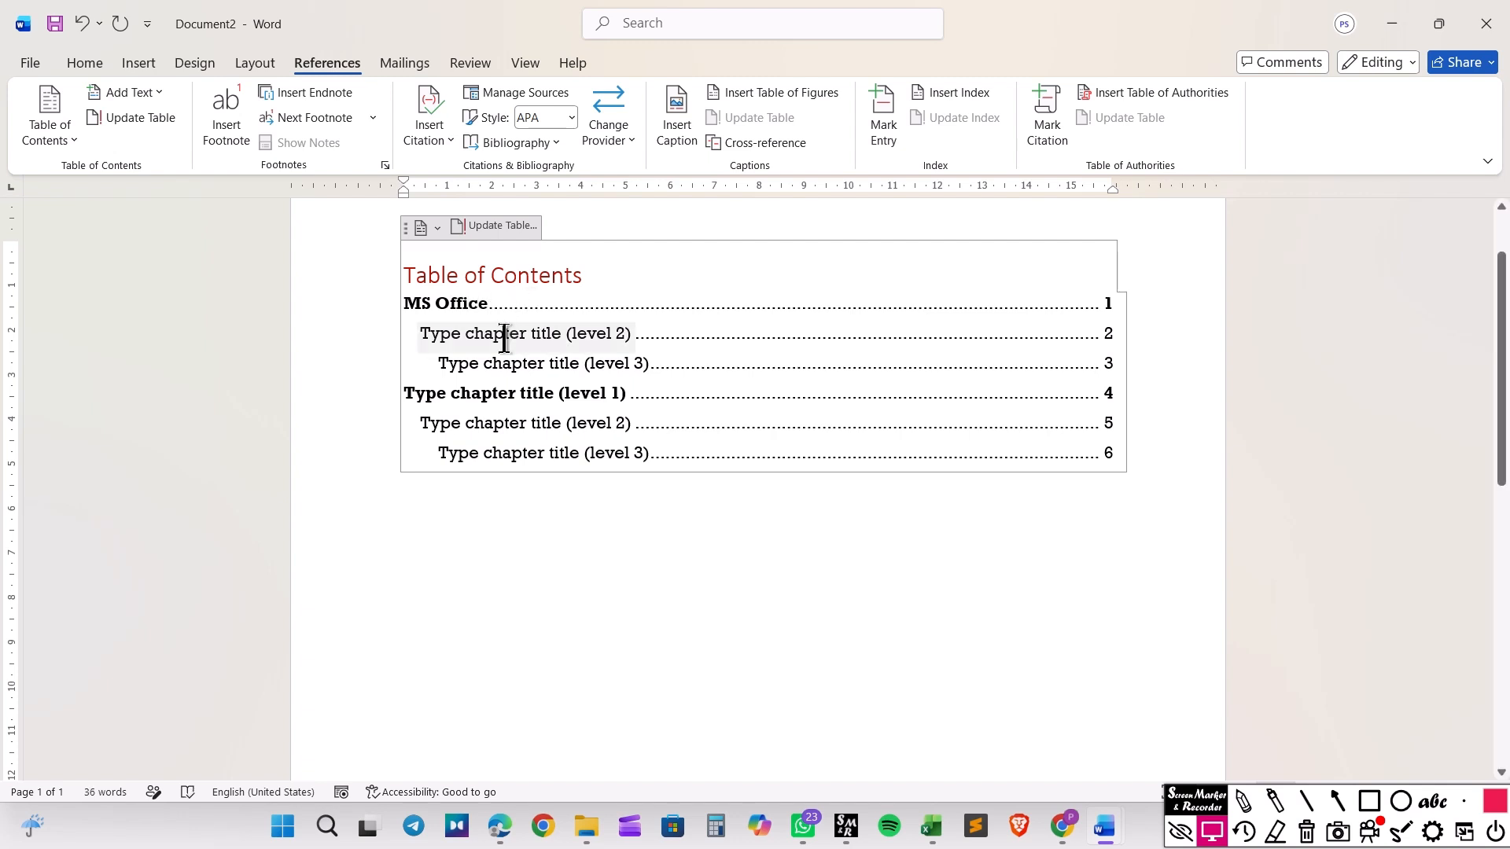
text(MS )
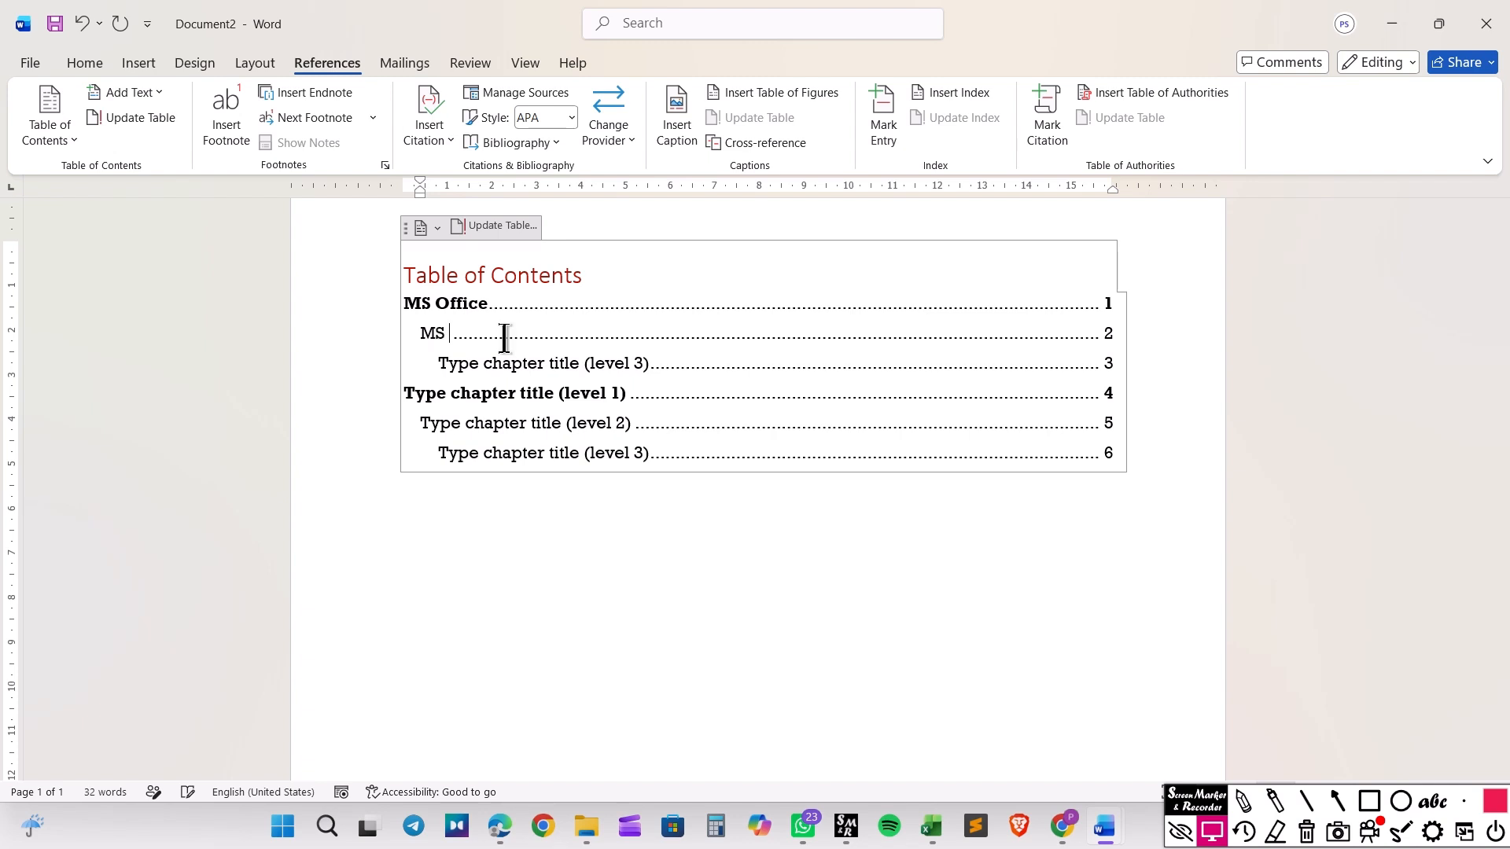
text(Word)
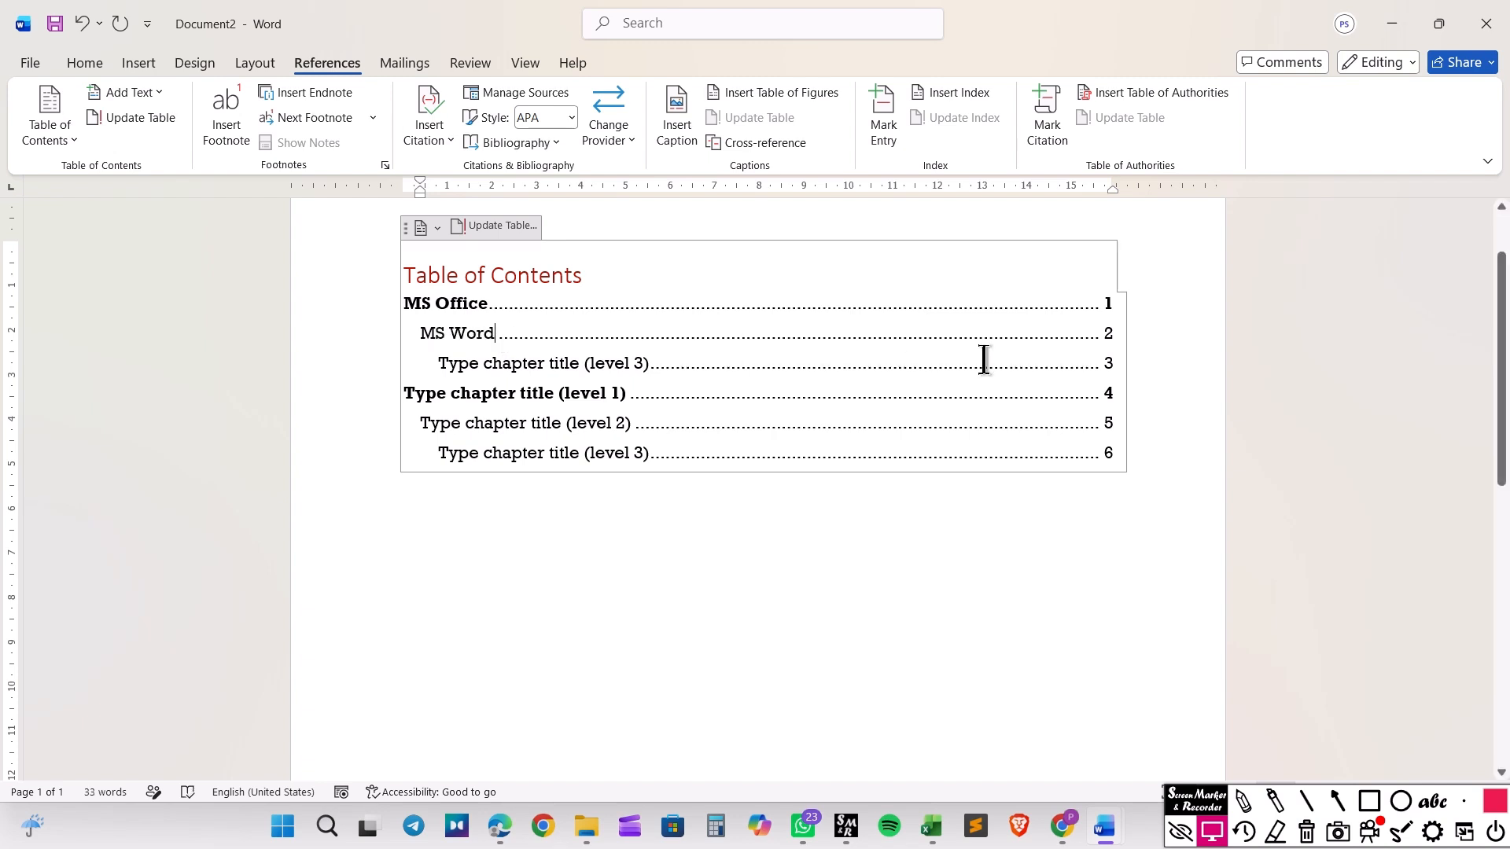
Step: Review the Add Text level options for the "MS Word" entry in the table of contents
scroll(1054, 536, up, 1)
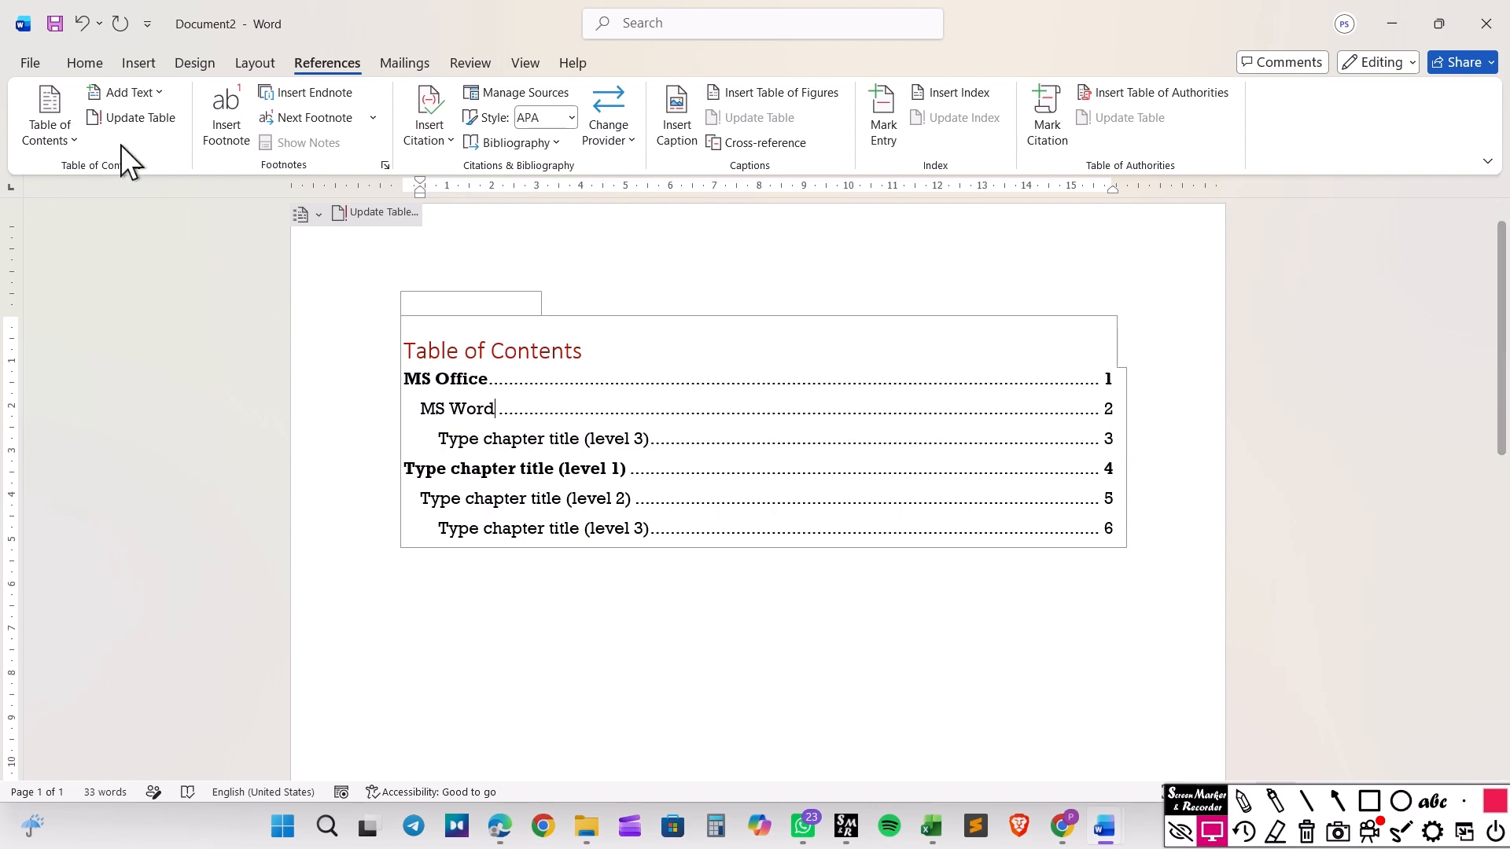
click(155, 93)
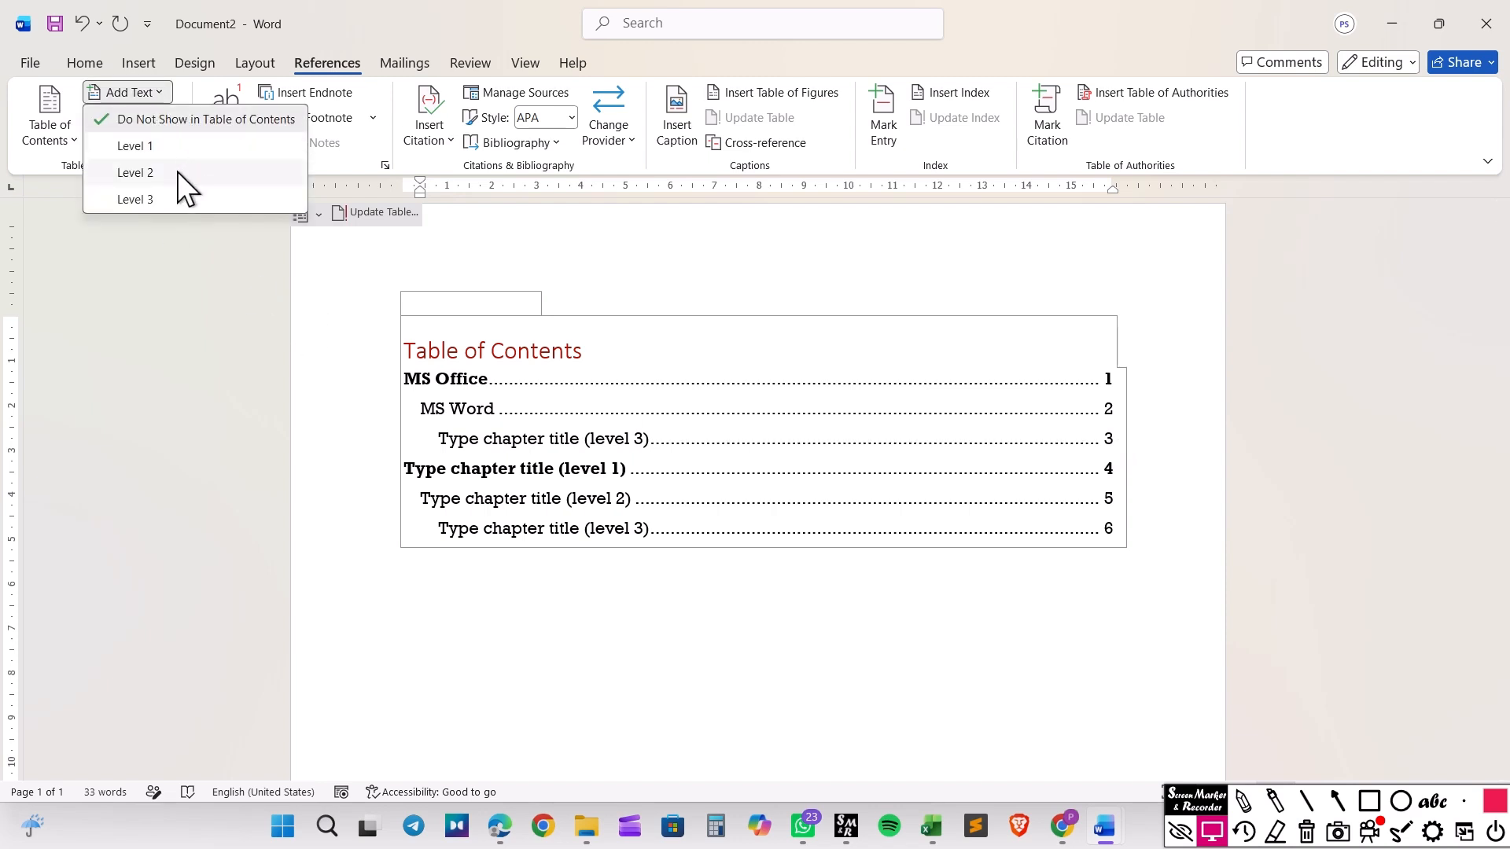
click(177, 171)
click(167, 96)
click(201, 161)
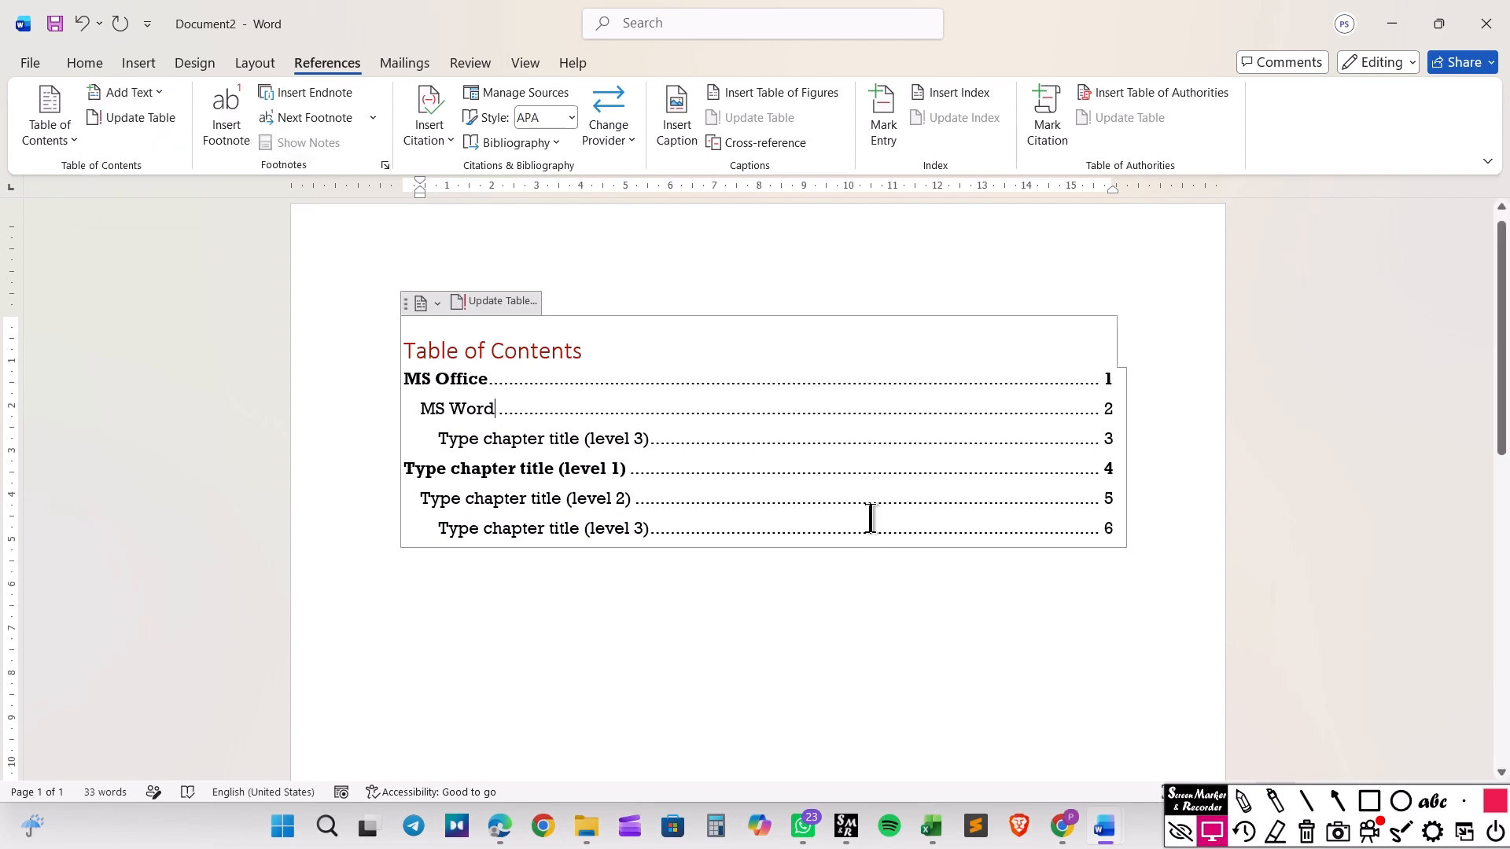
Step: Try to update the manual table of contents, and view the built-in styles it can be switched to
click(464, 306)
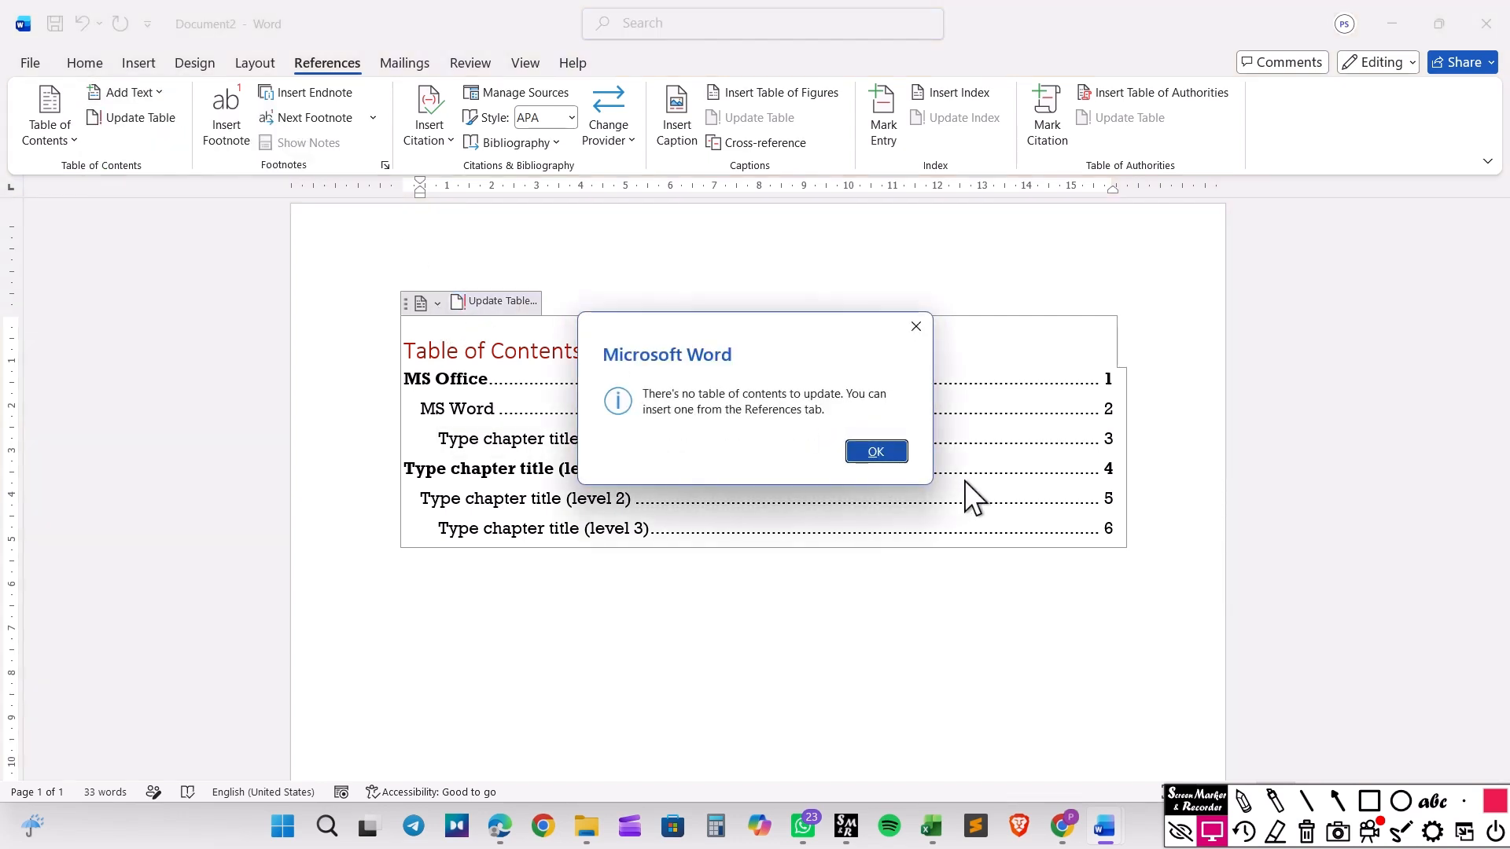
click(916, 327)
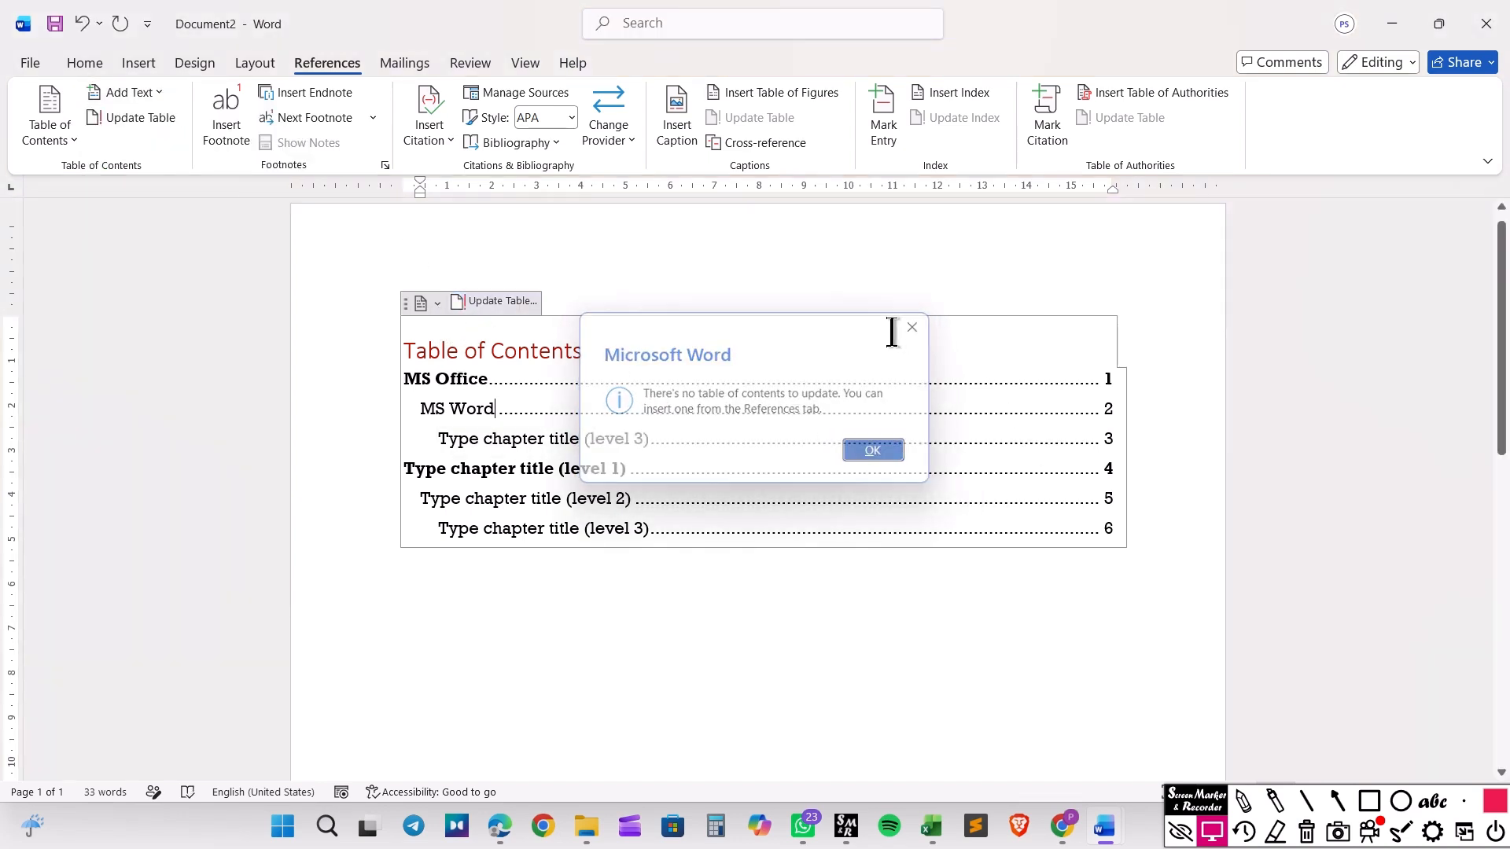
click(431, 303)
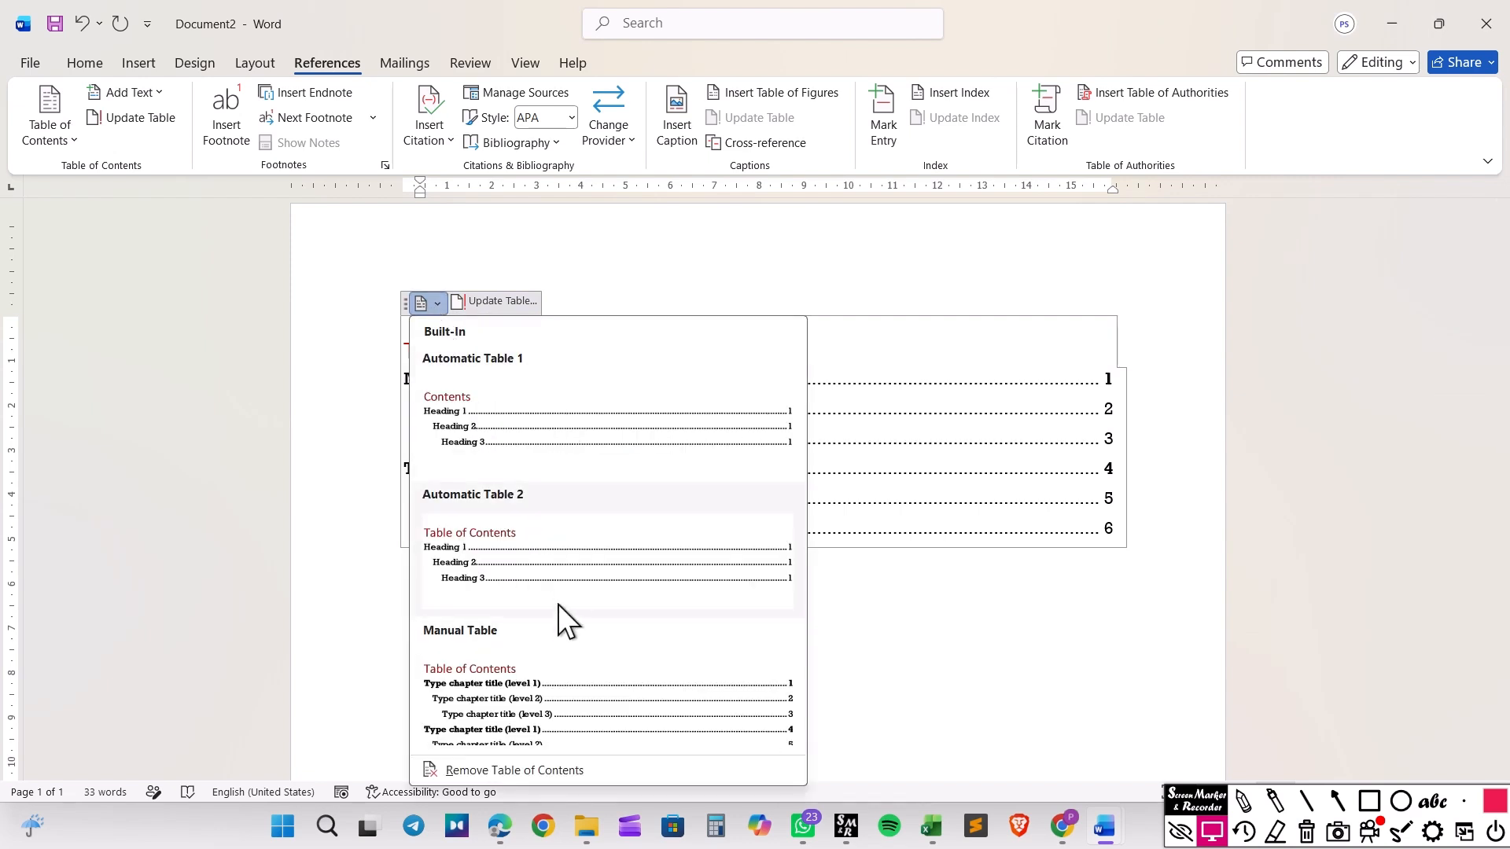
click(681, 263)
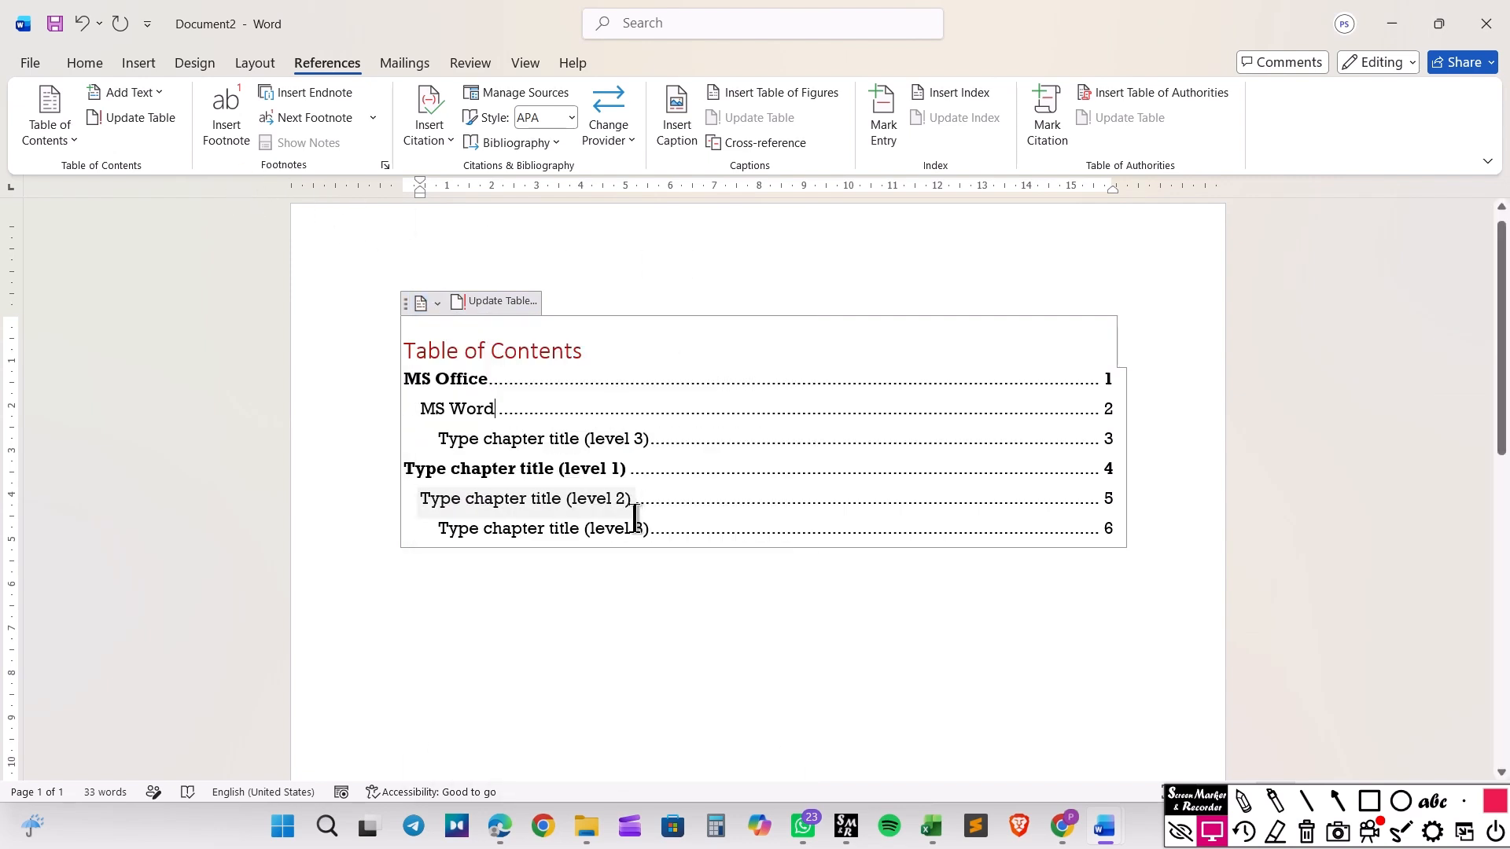
Step: Insert a page break below the table of contents and fill the new page with sample paragraphs using the =rand() function
scroll(448, 534, down, 2)
click(438, 519)
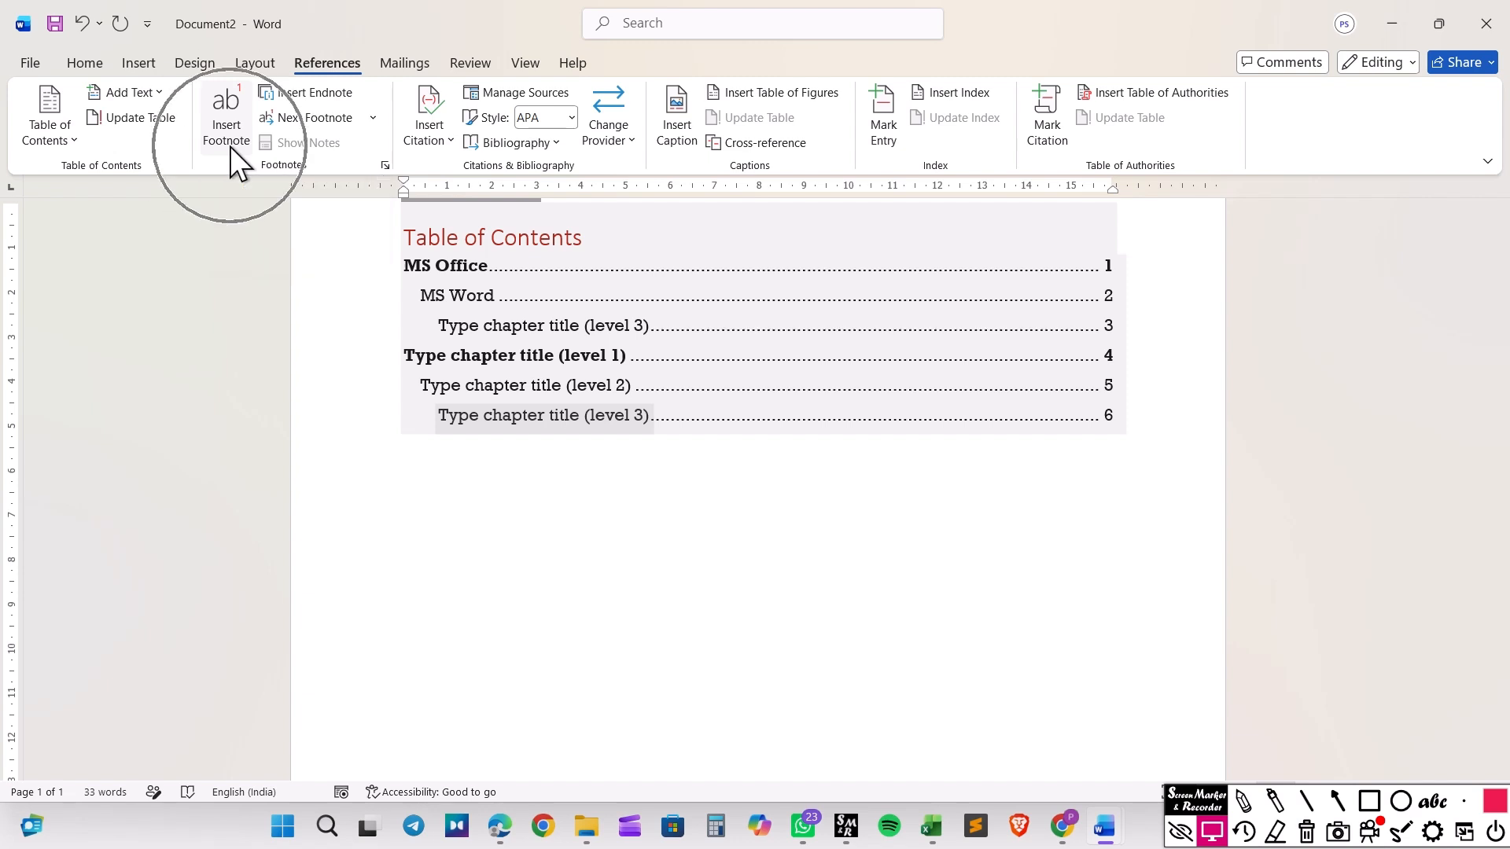
scroll(600, 476, down, 10)
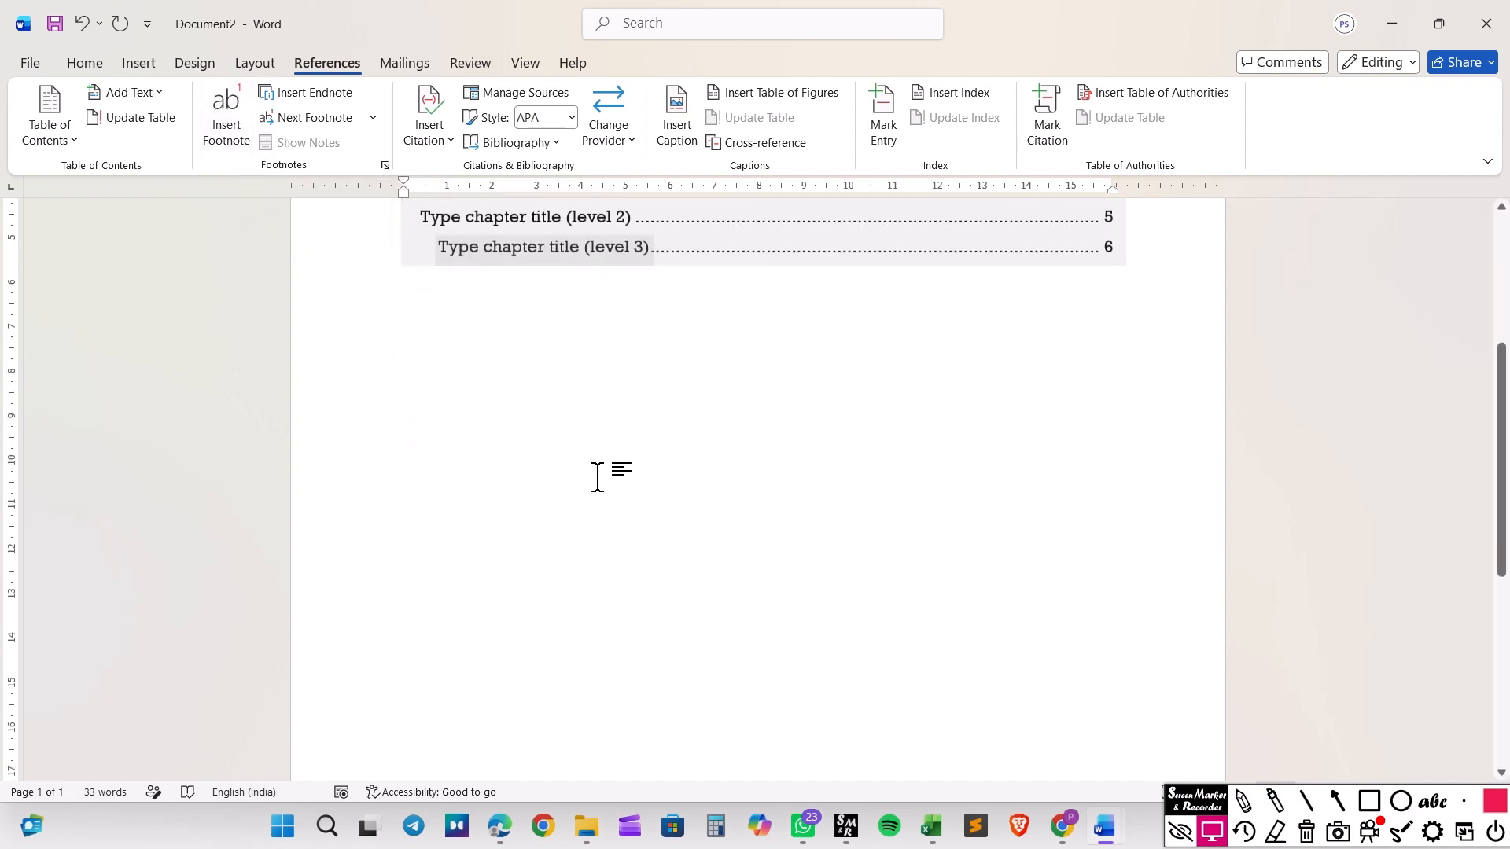
scroll(504, 405, down, 8)
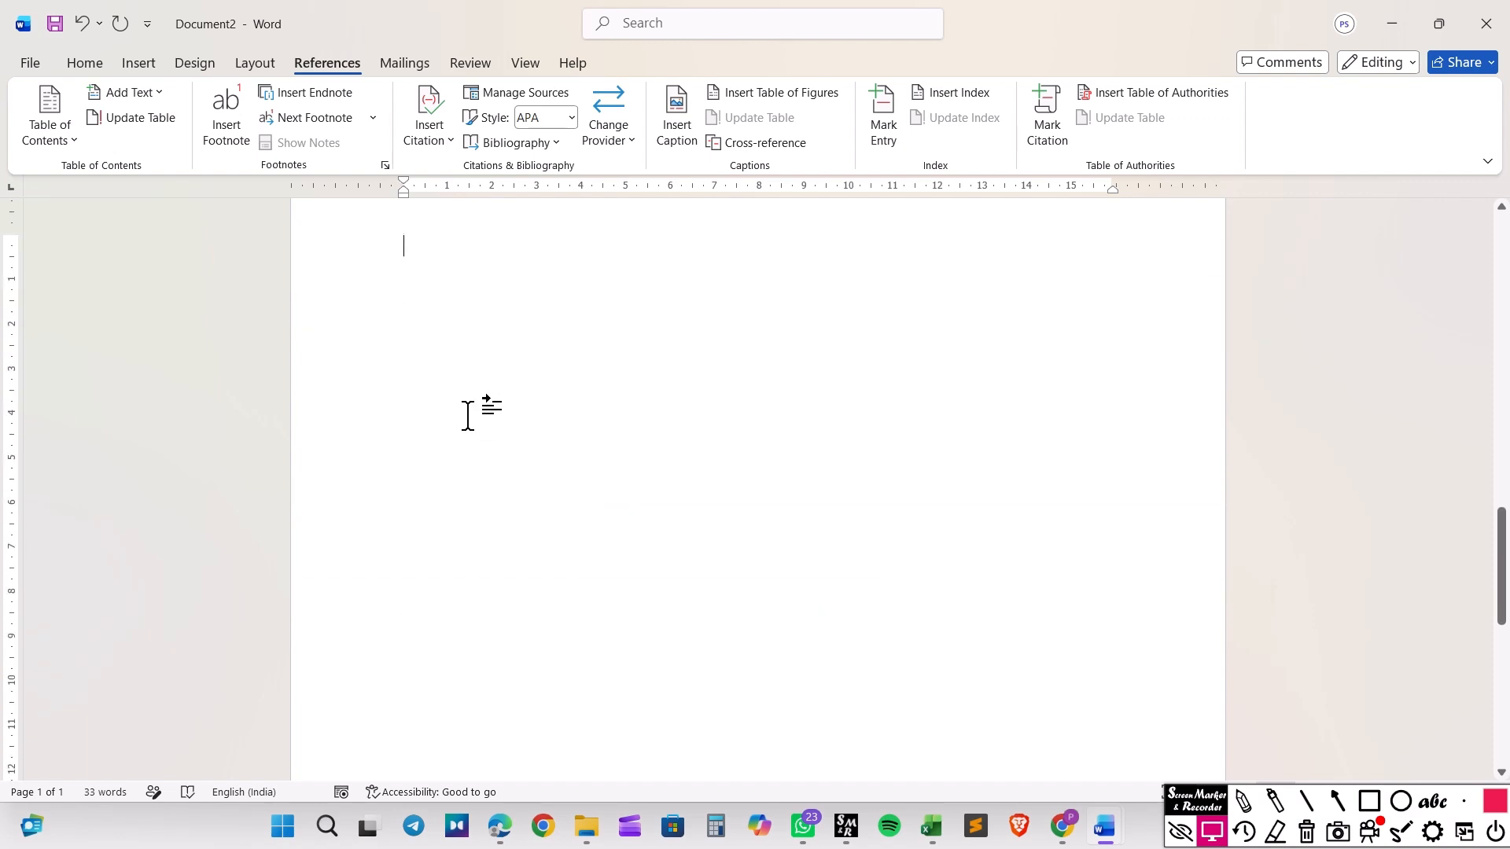
key(ctrl+Return)
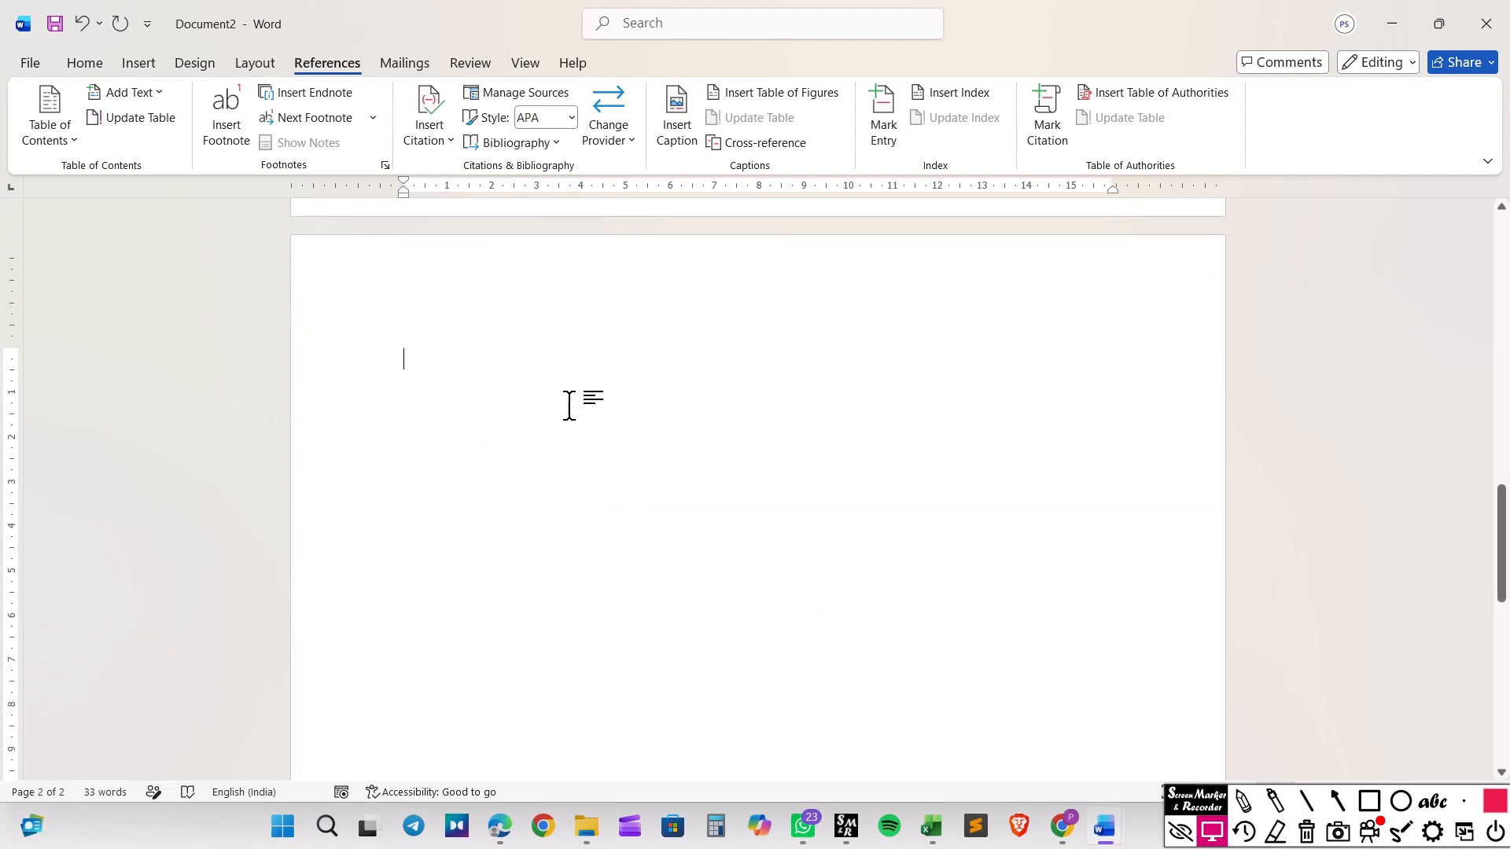
text(=)
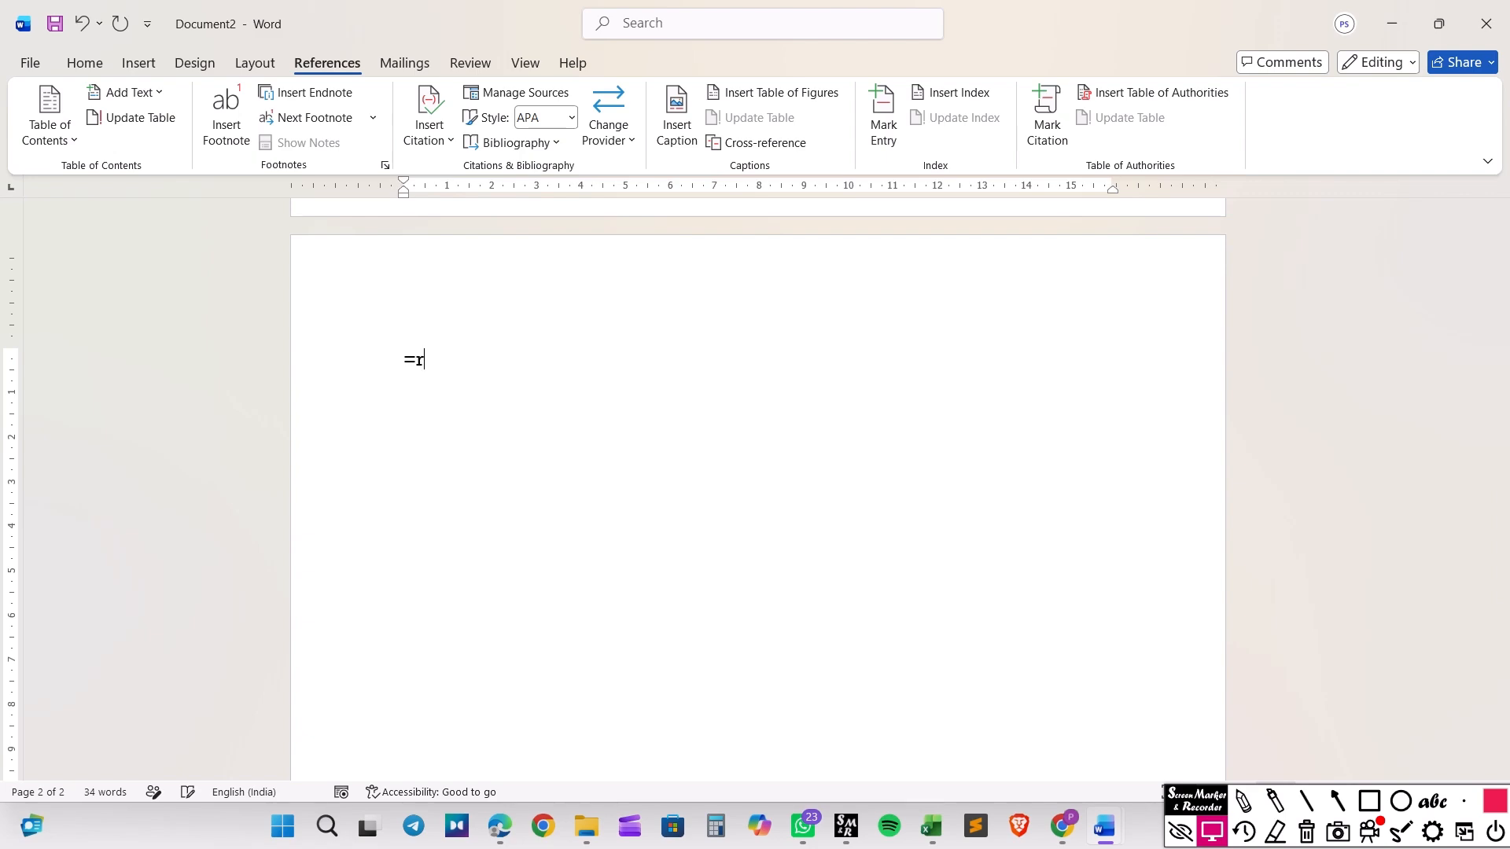
text(rand()
key(Return)
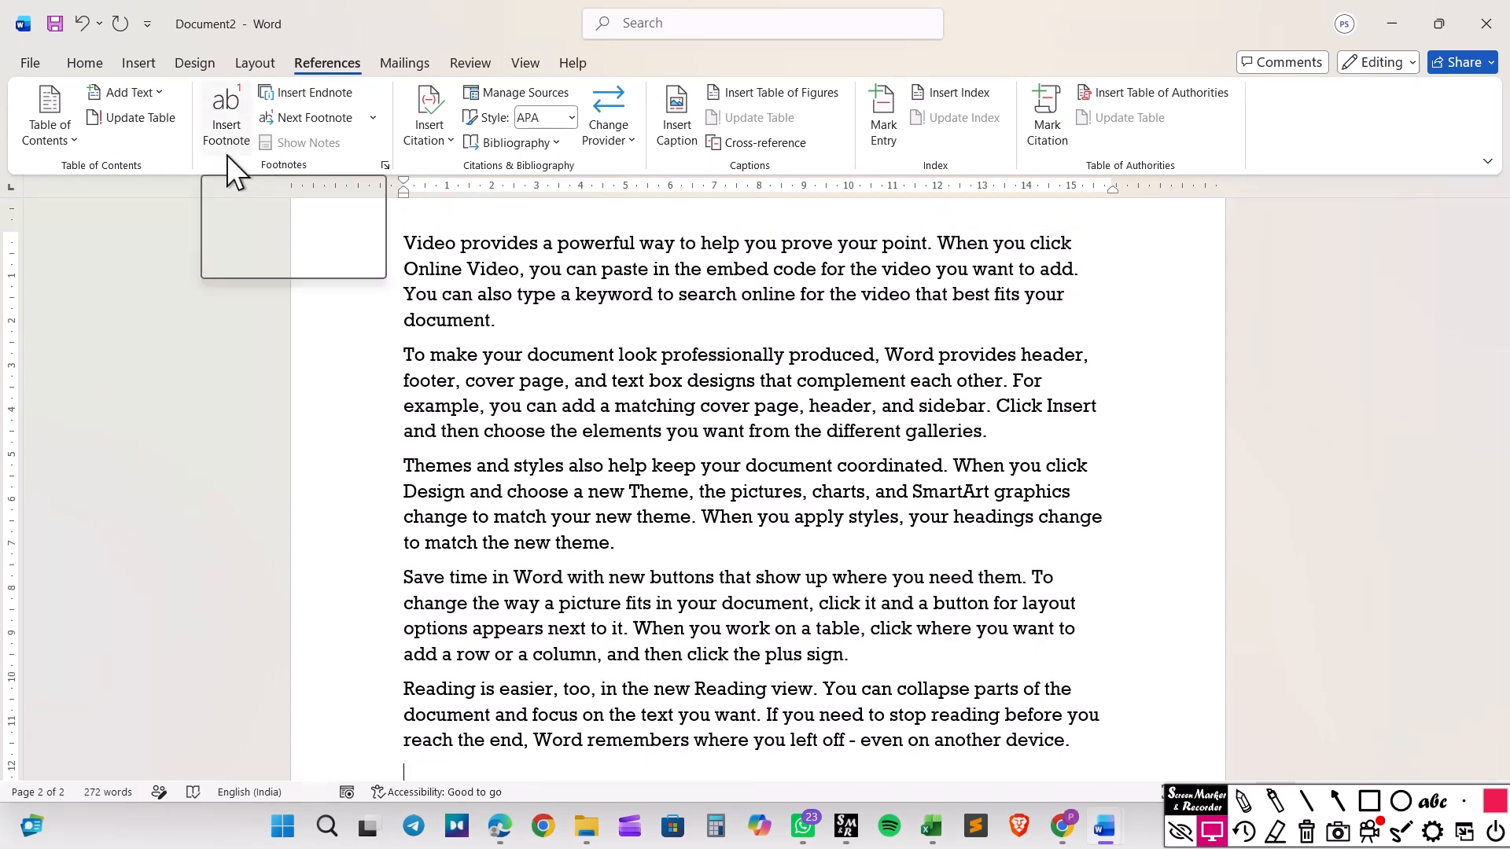
Step: Insert a footnote at the end of the first sample paragraph, after "document."
scroll(520, 364, up, 1)
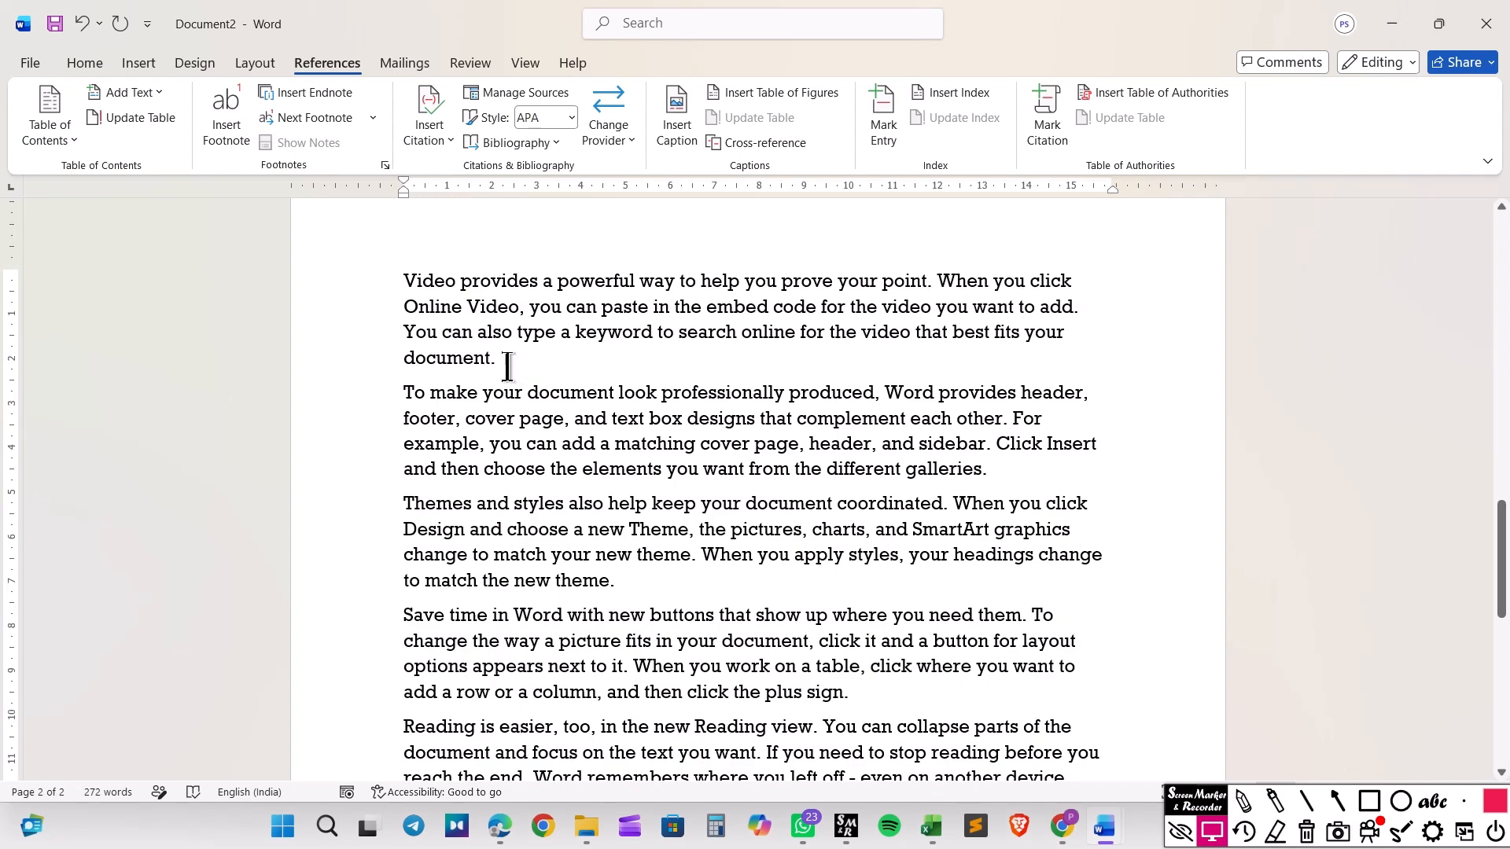
click(525, 365)
key(ctrl)
key(ctrl)
key(ctrl)
key(ctrl)
click(239, 121)
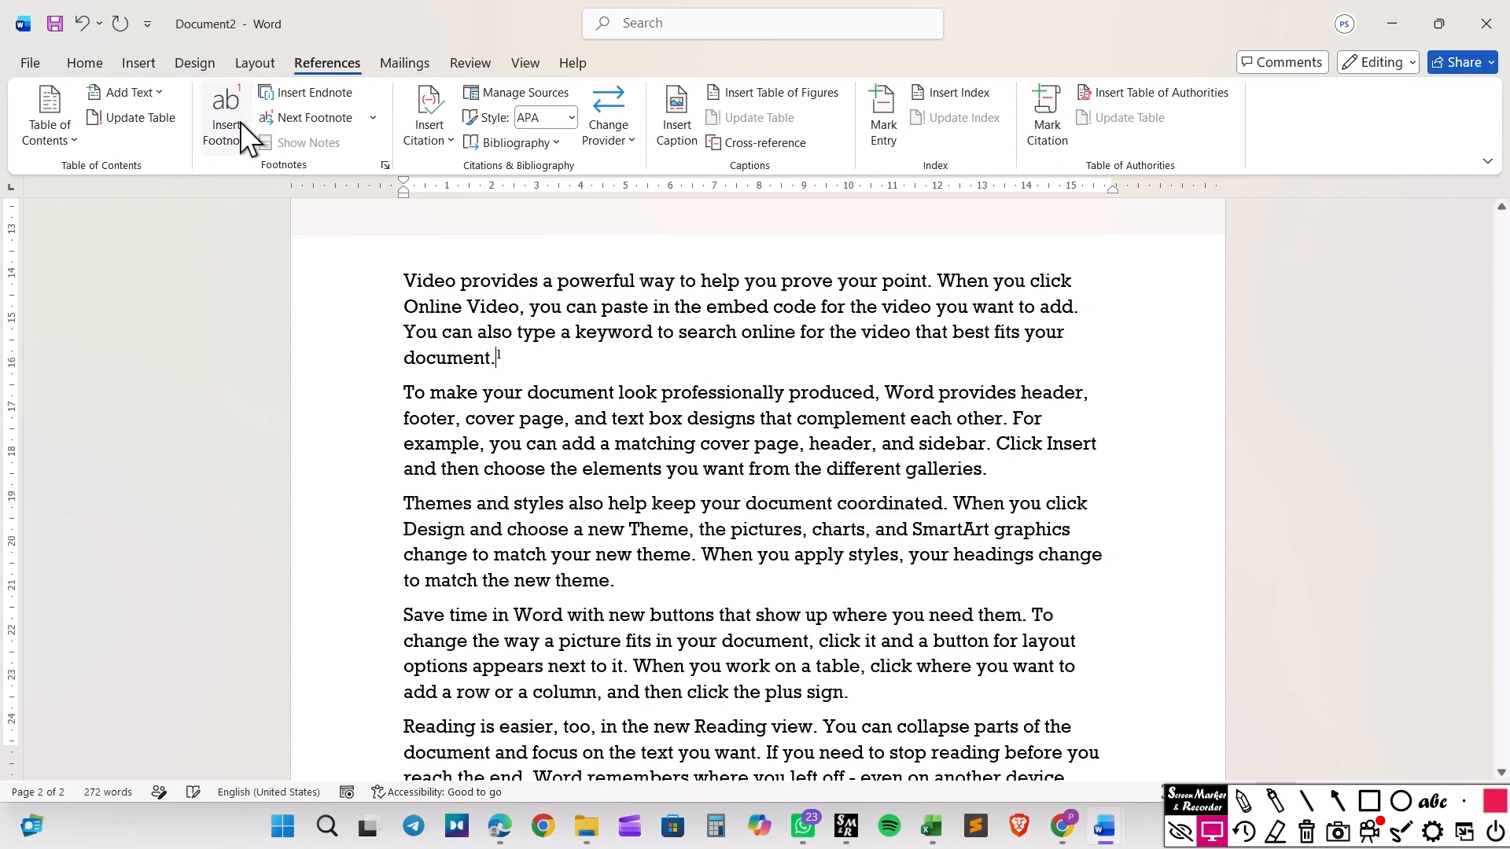
scroll(596, 401, down, 2)
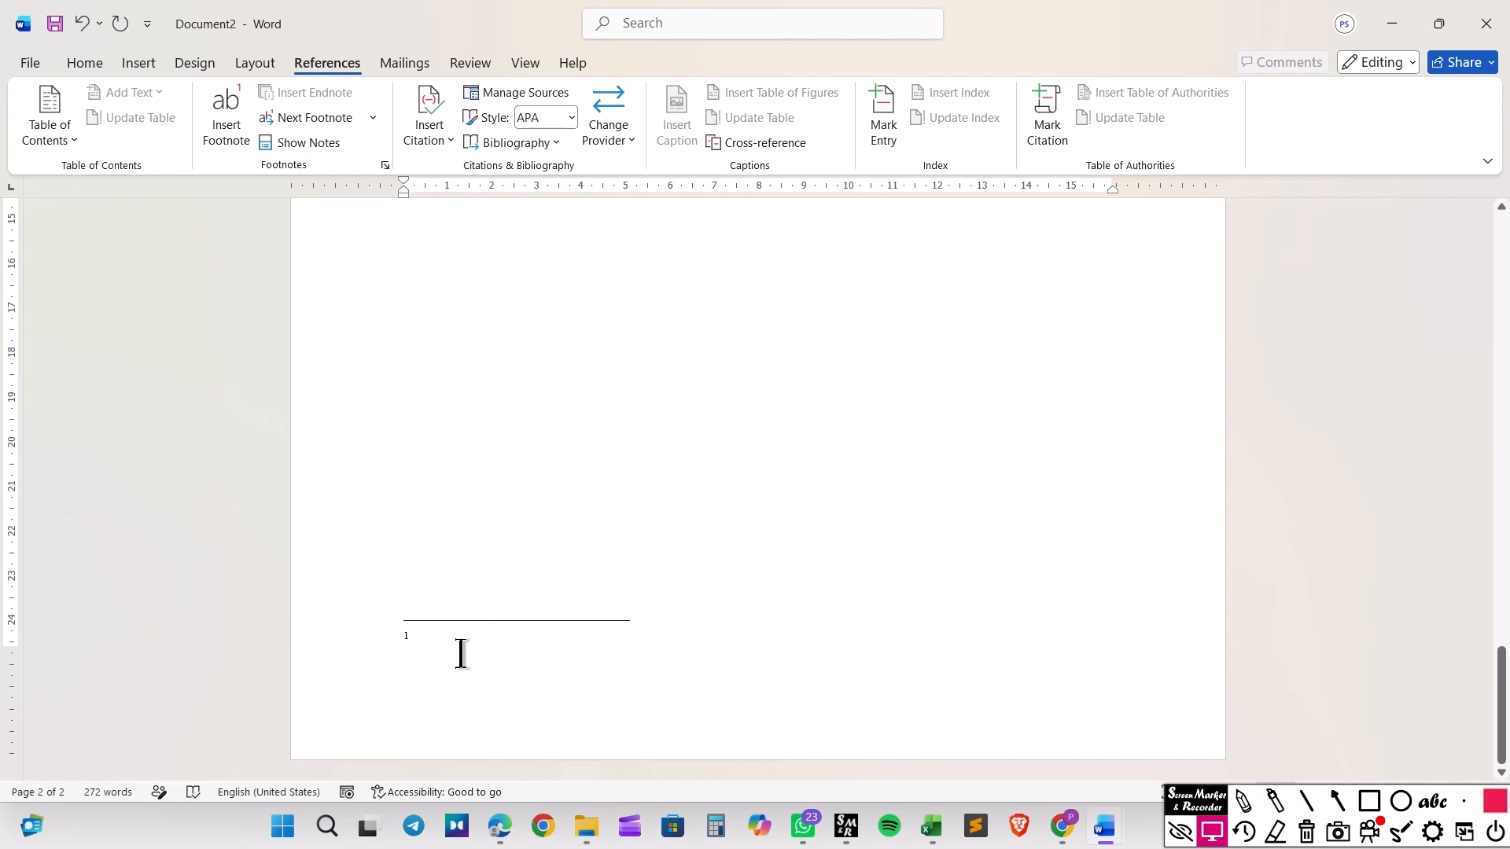
Step: Write "Home Tab – Bold, Italic, Underline" as the footnote text at the end of the page
text(Home Ta)
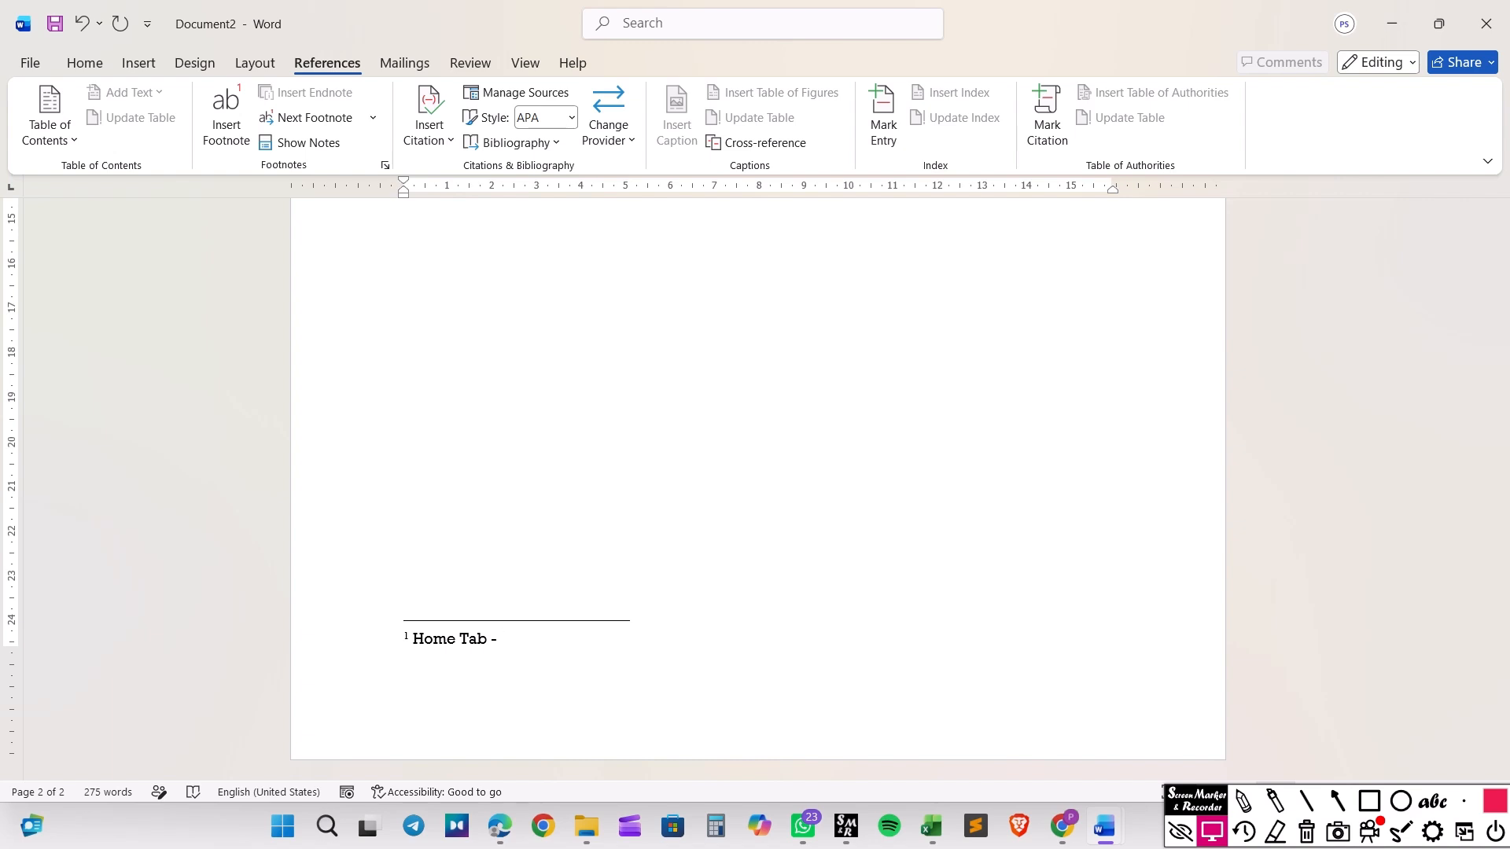
text(b - Bol)
text(d, Ita)
text(lic, Underline)
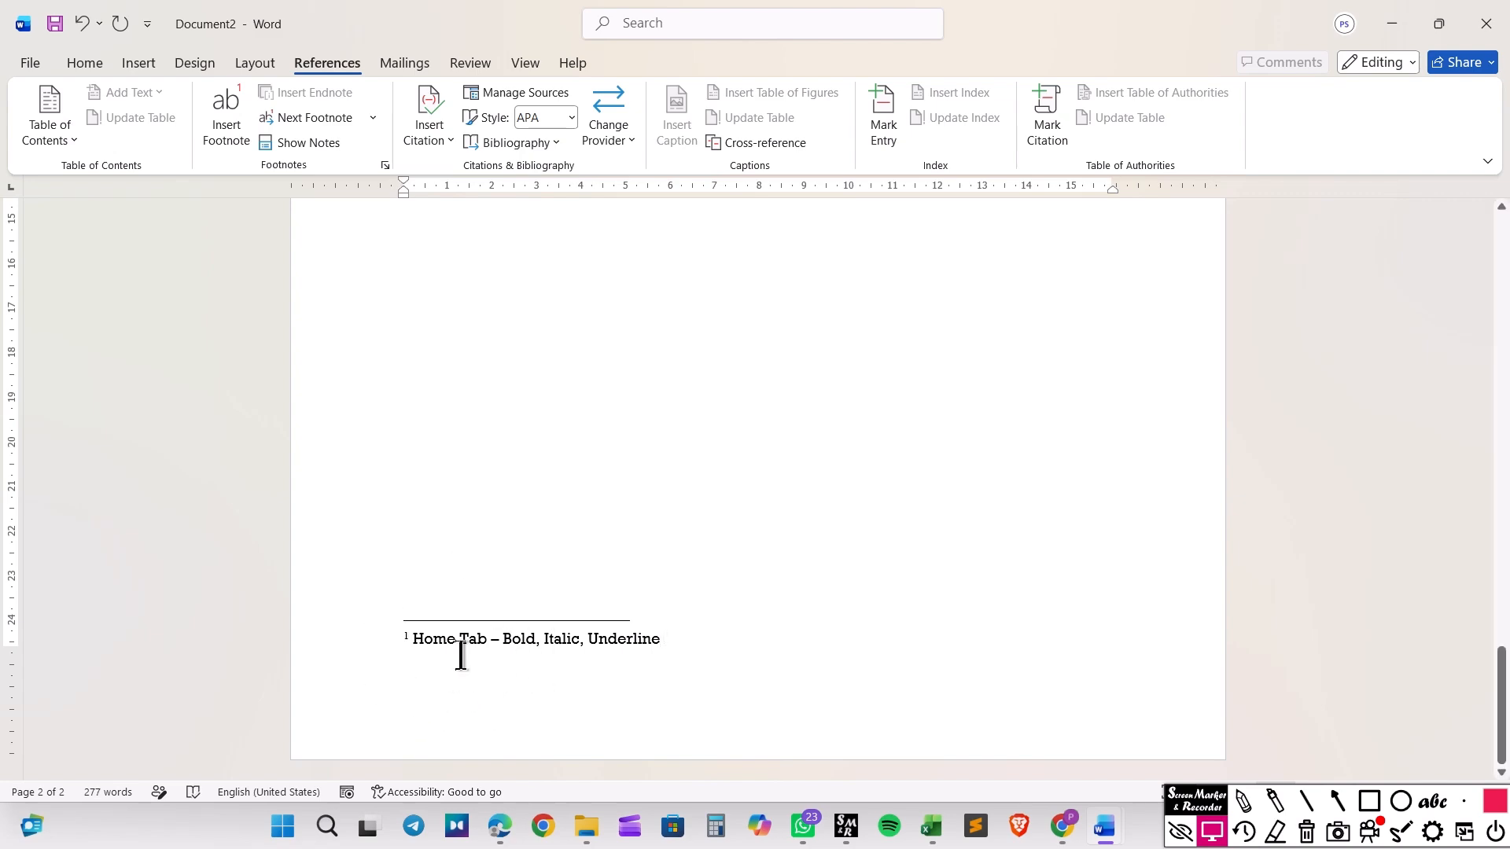
Step: Preview the footnote from its reference mark in the first paragraph, jump to the note, and return to the paragraph
scroll(461, 655, up, 10)
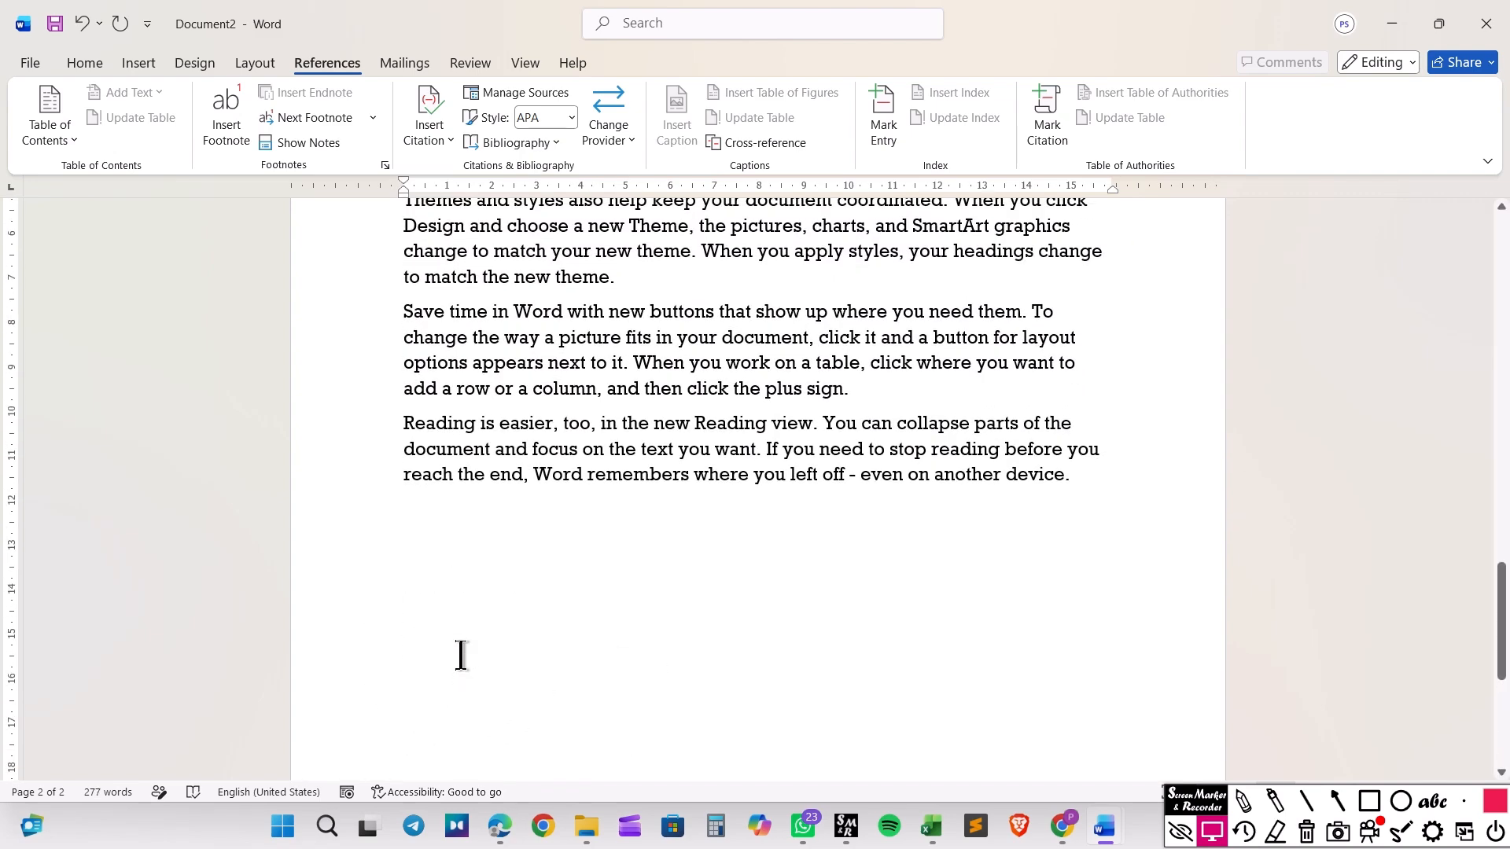
scroll(461, 655, up, 3)
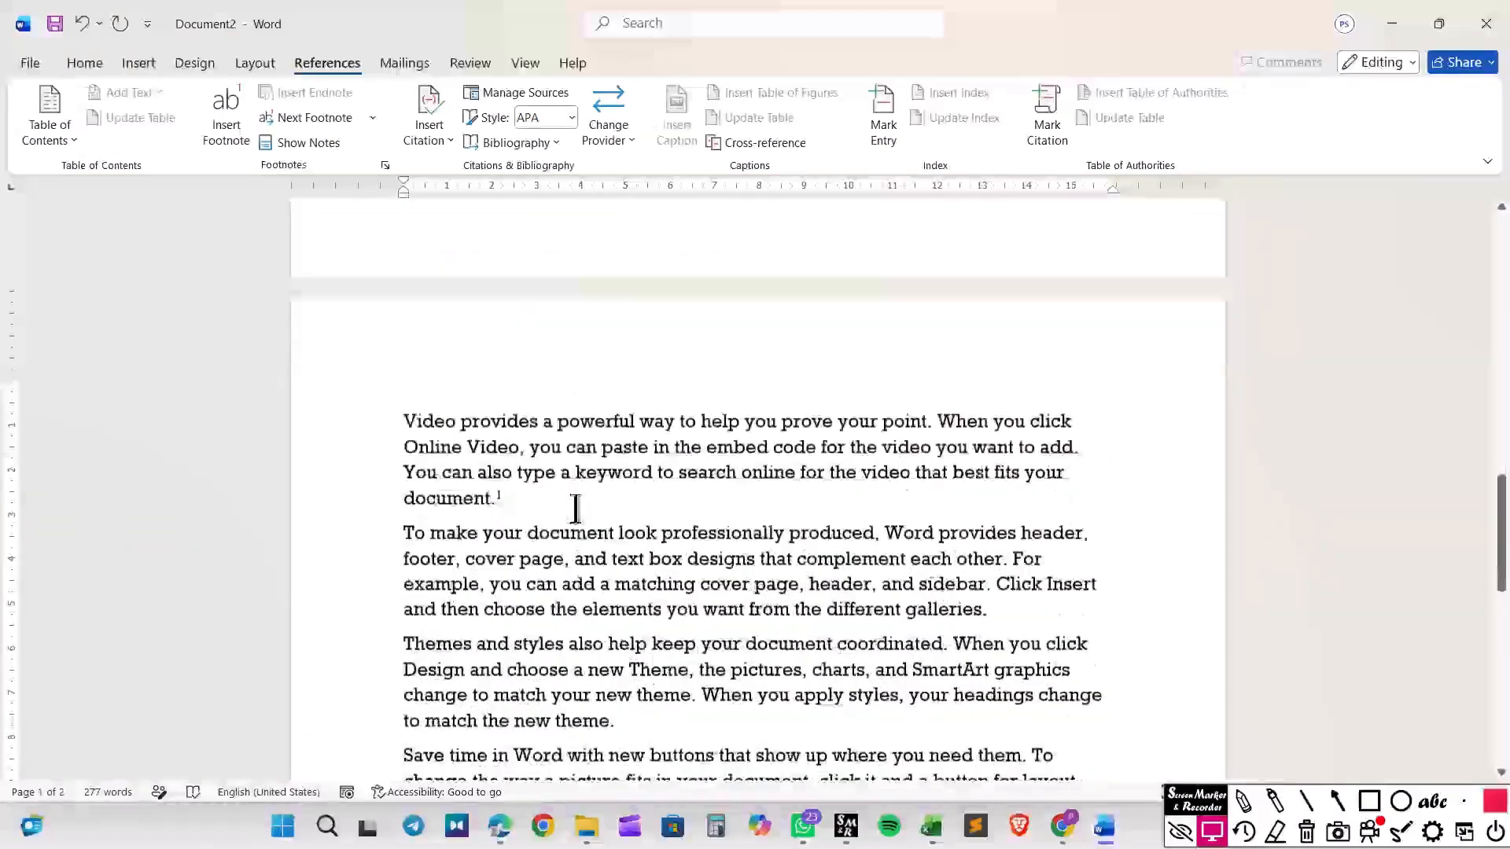
click(527, 473)
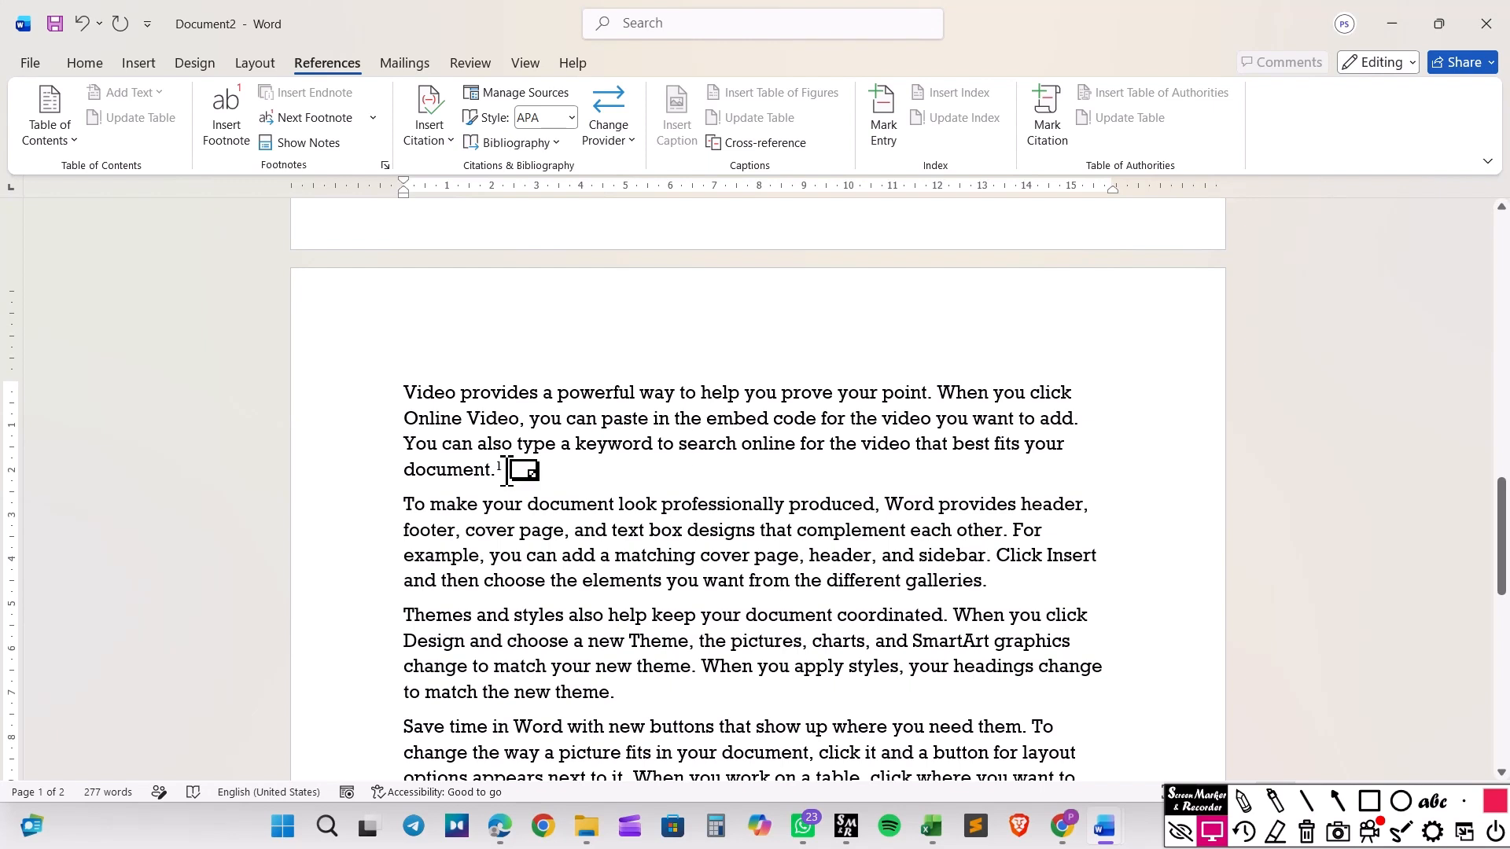
click(508, 471)
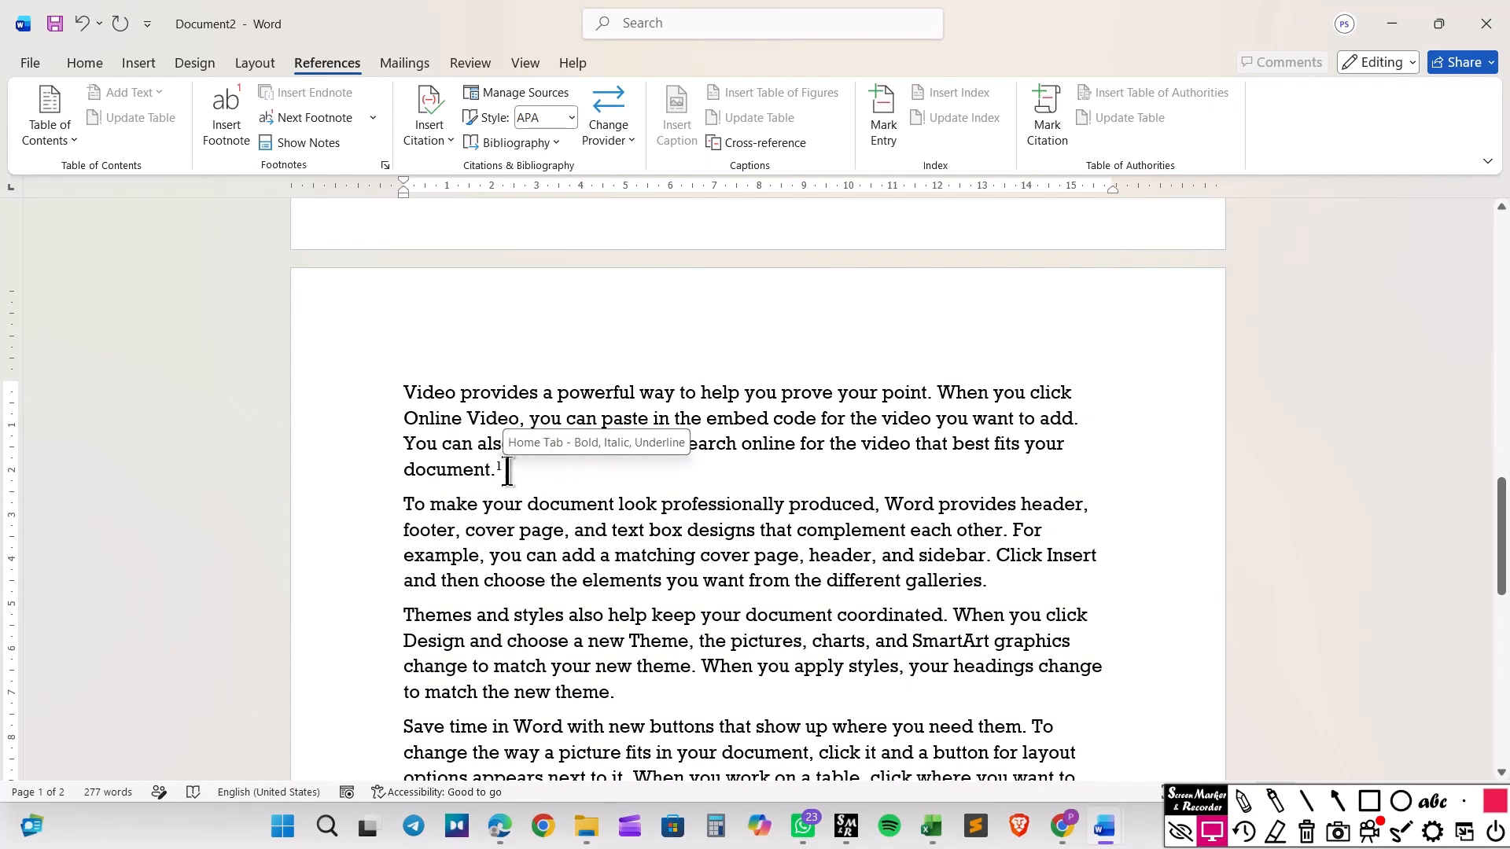
drag(507, 472, 504, 466)
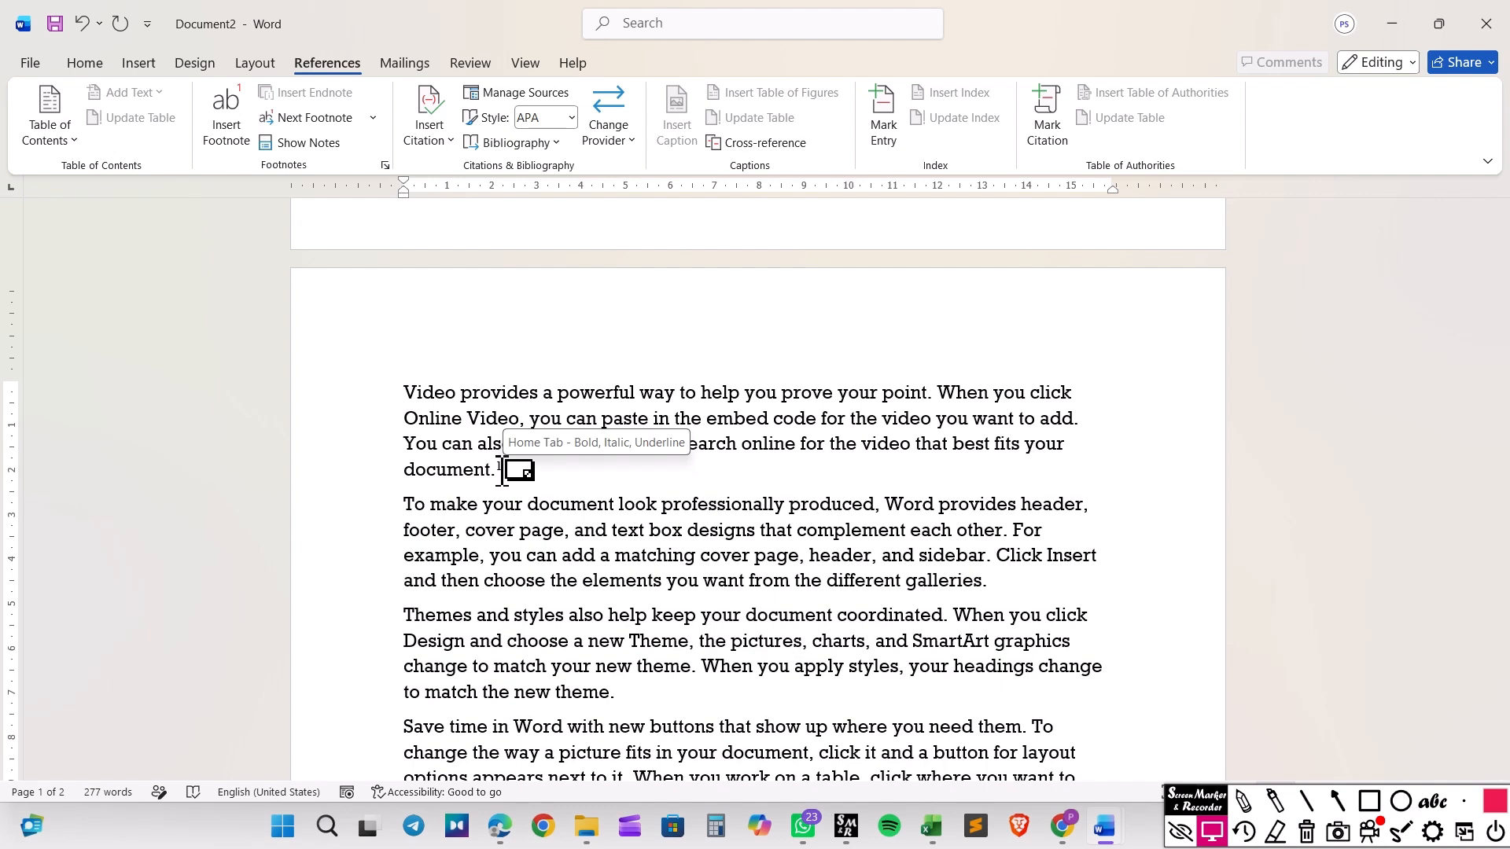
drag(502, 470, 503, 472)
key(ctrl)
double_click(502, 470)
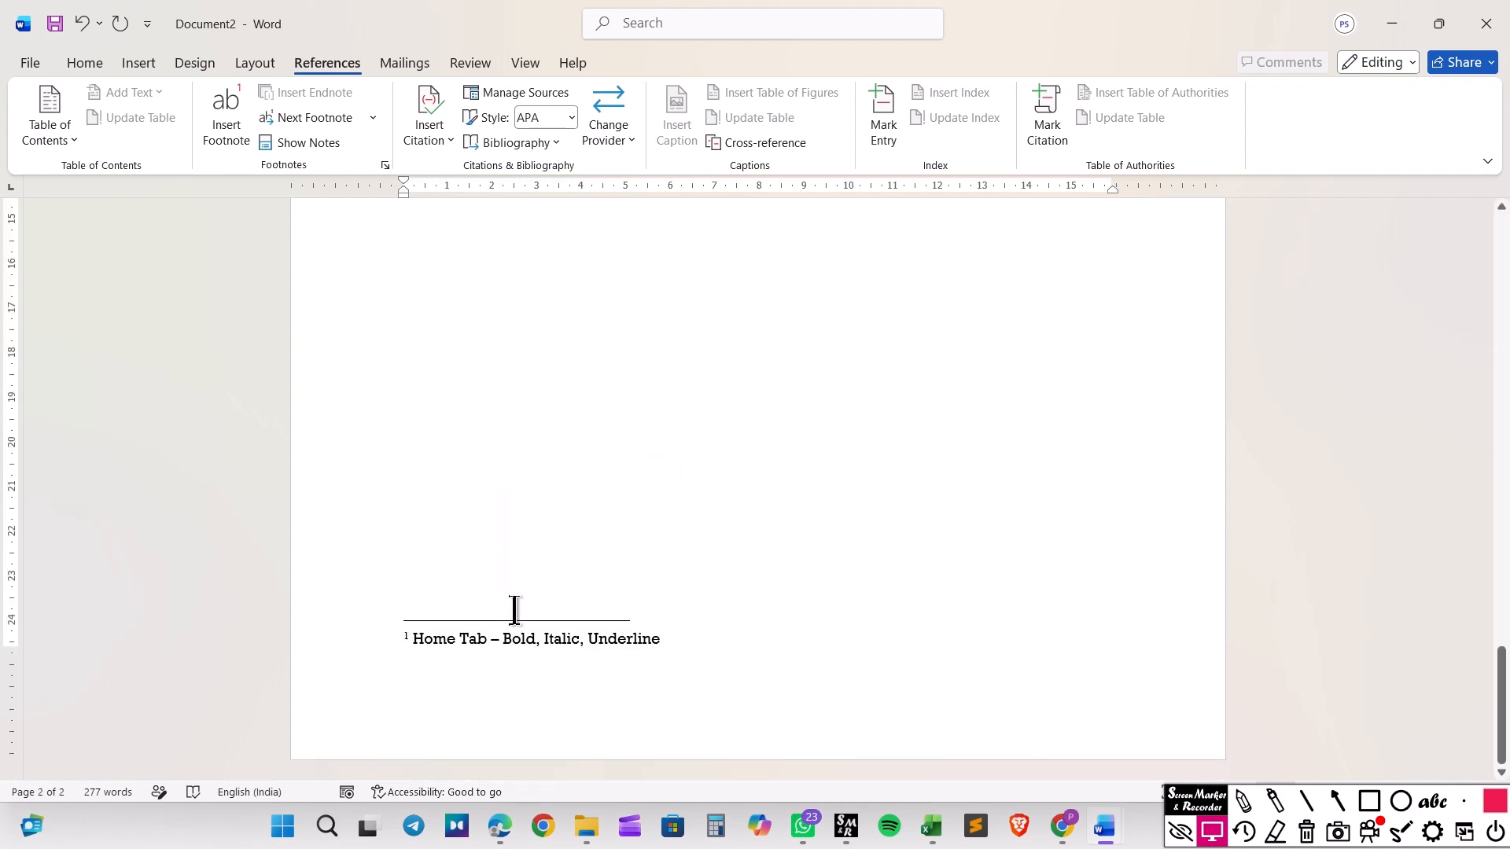
key(ctrl)
scroll(520, 639, up, 5)
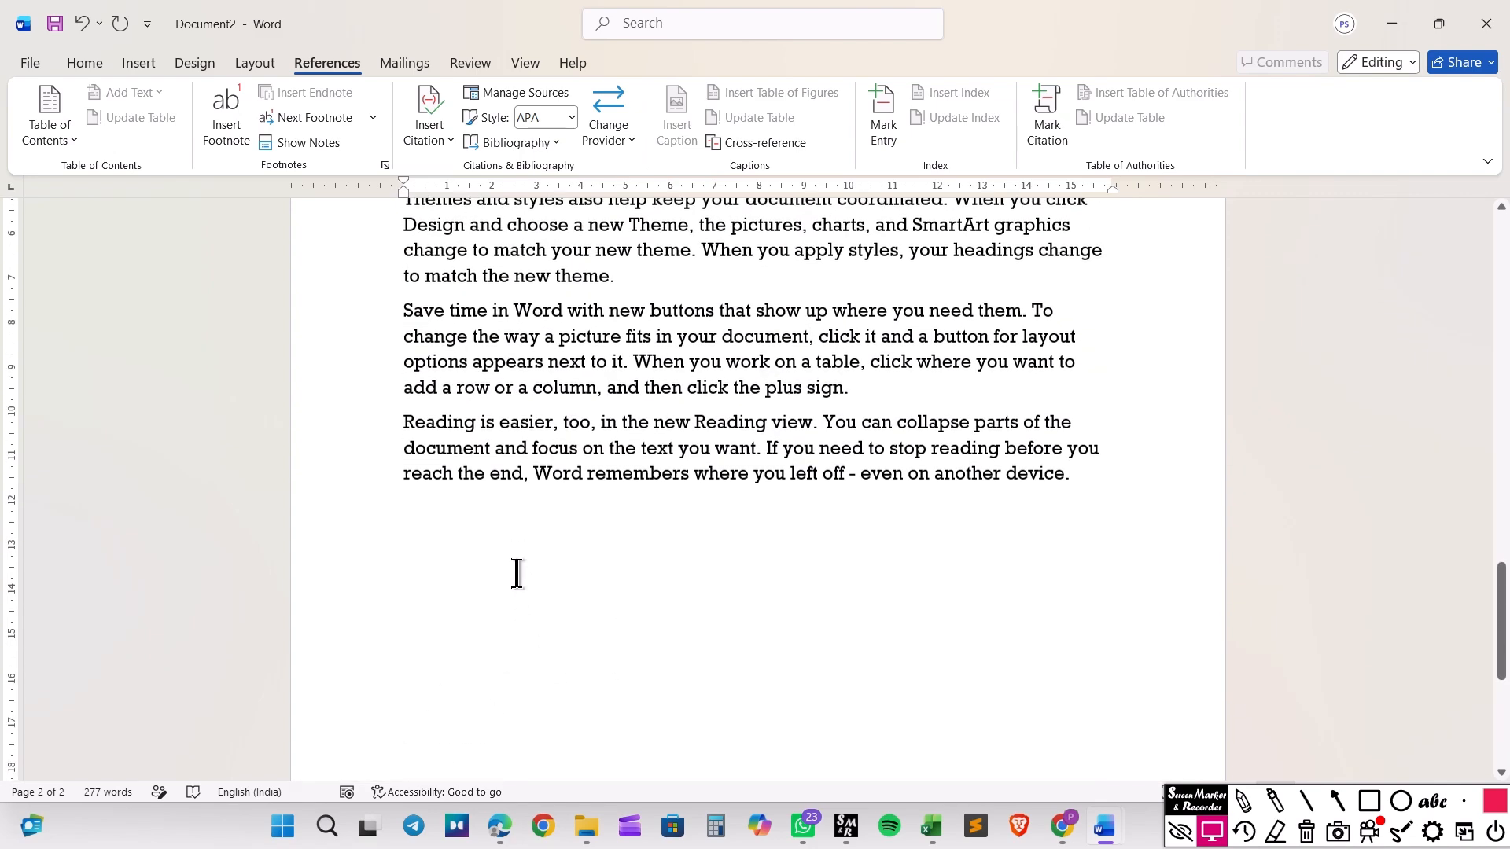
scroll(516, 558, up, 5)
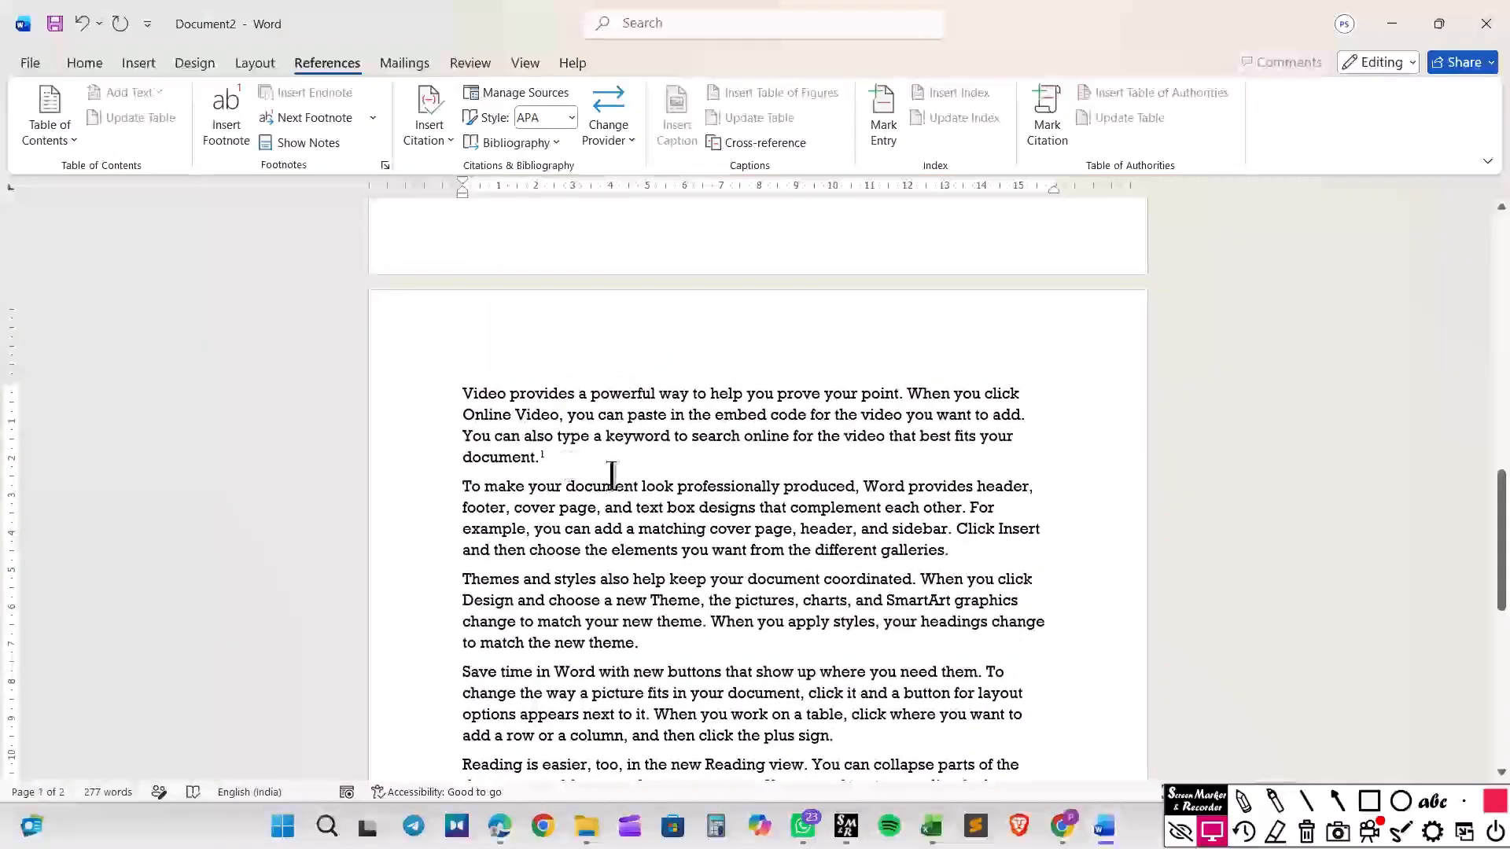
Step: Insert a footnote at the end of the second sample paragraph, after "galleries."
scroll(961, 560, up, 4)
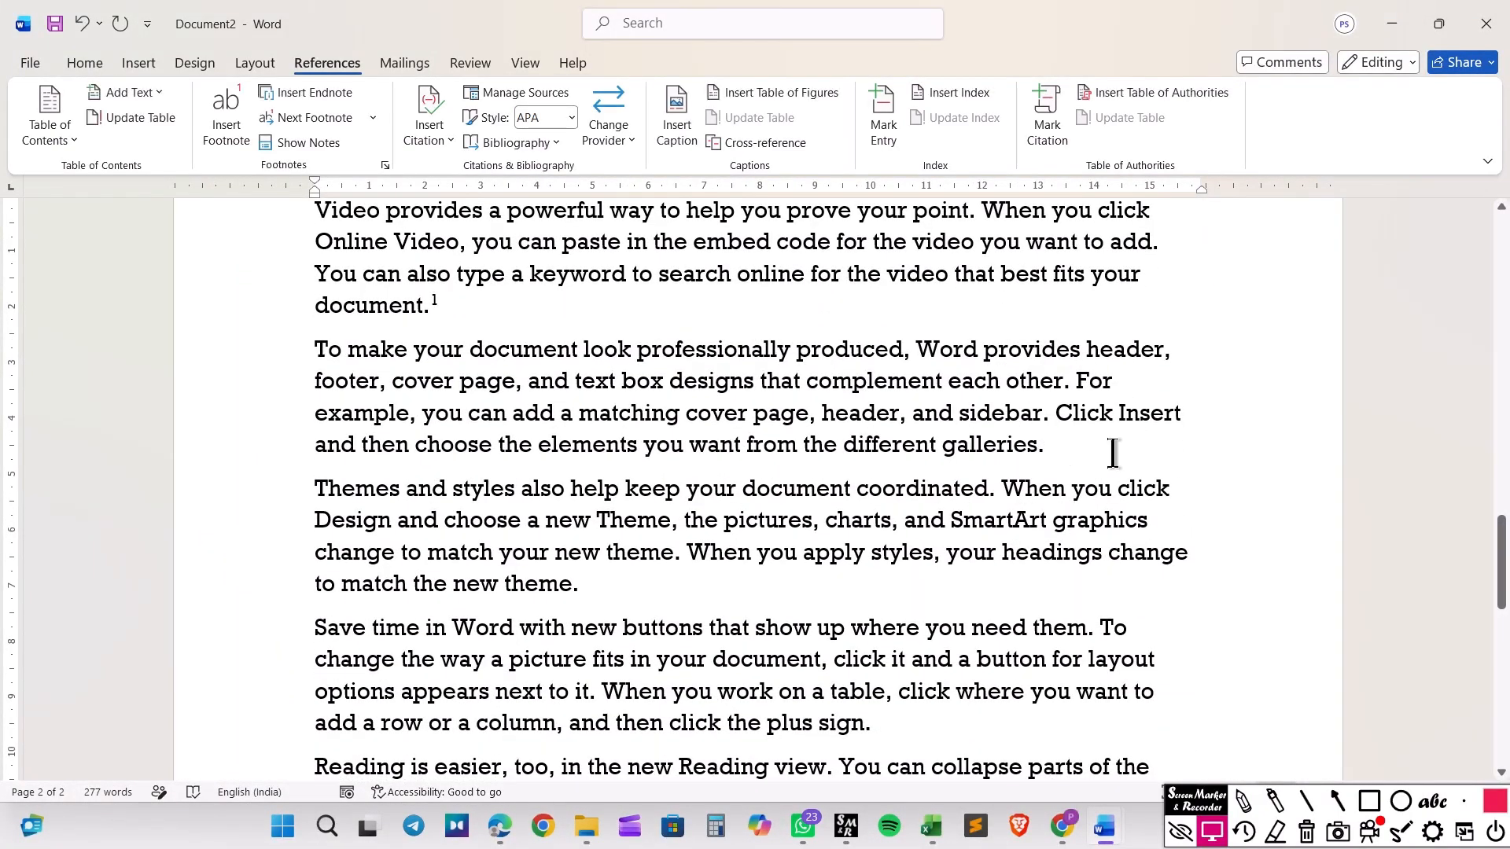
click(229, 121)
scroll(787, 519, up, 3)
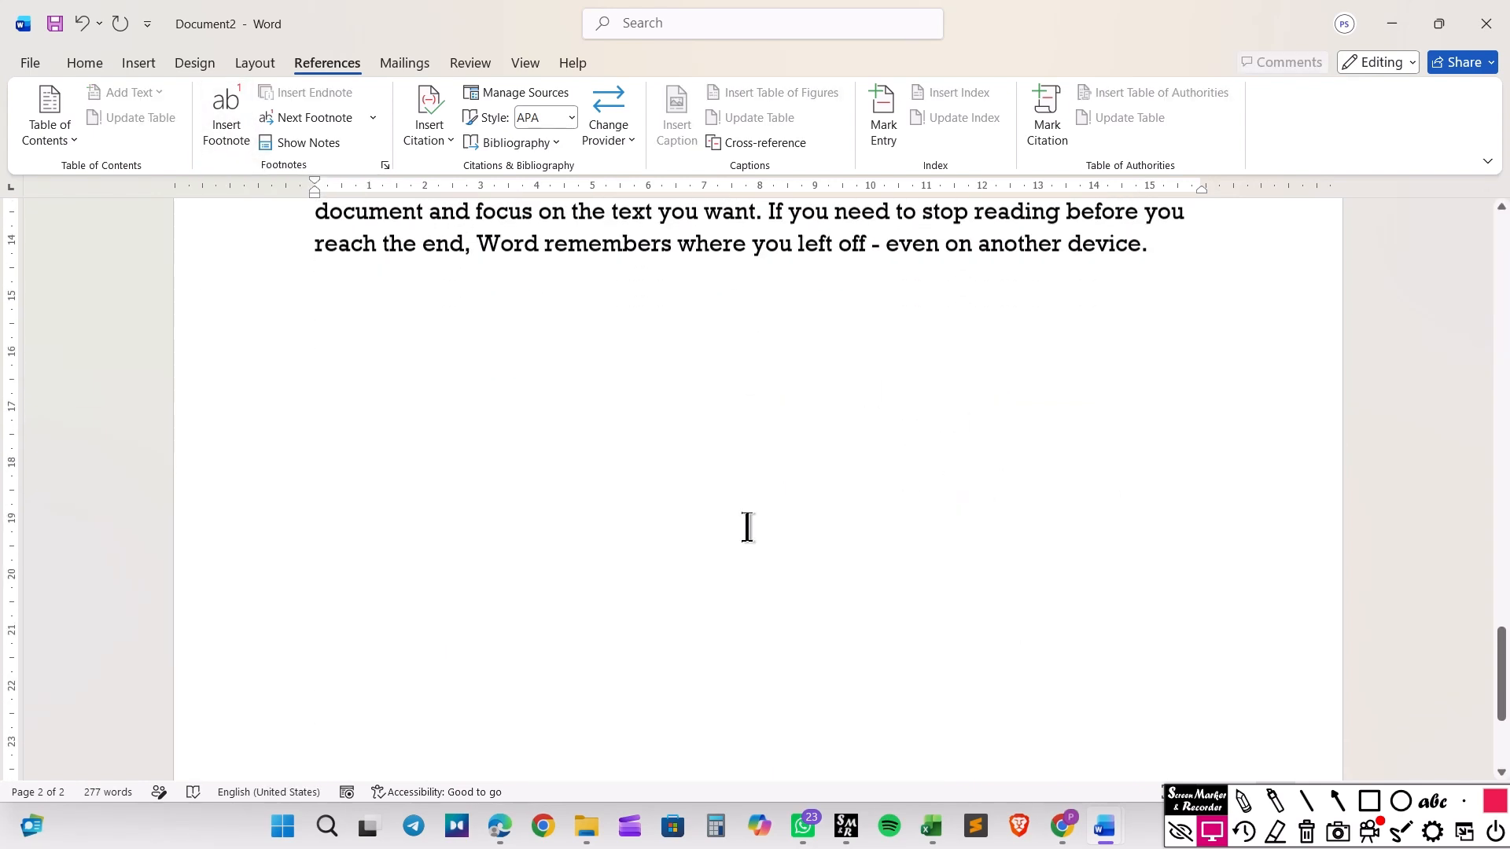
scroll(739, 529, down, 5)
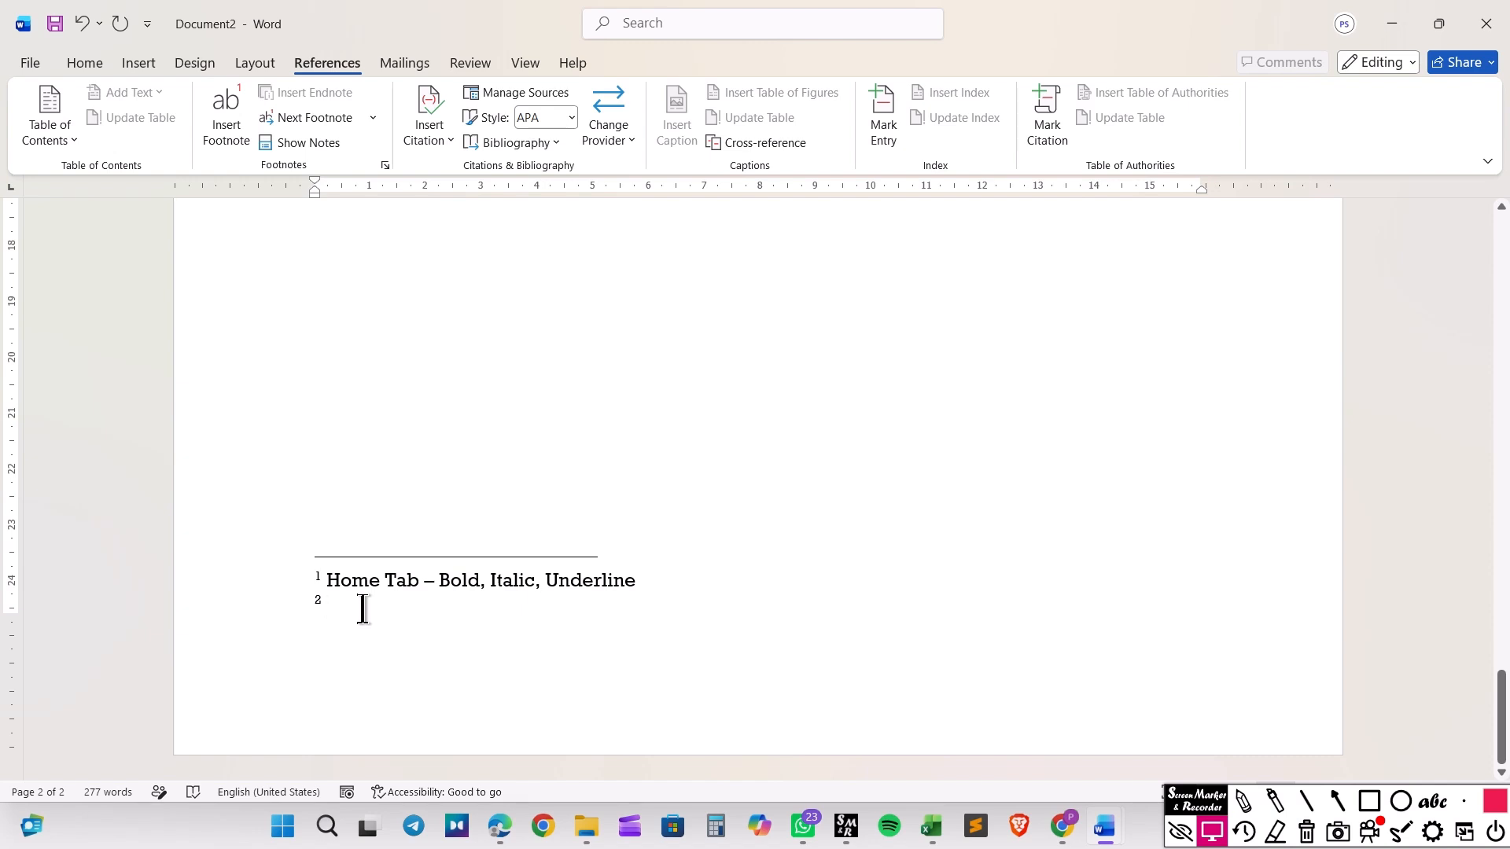
Step: Write "Insert Tab – Pictures ,Shapes, Table" as the text of the second footnote
text(INs)
key(BackSpace)
key(Caps_Lock)
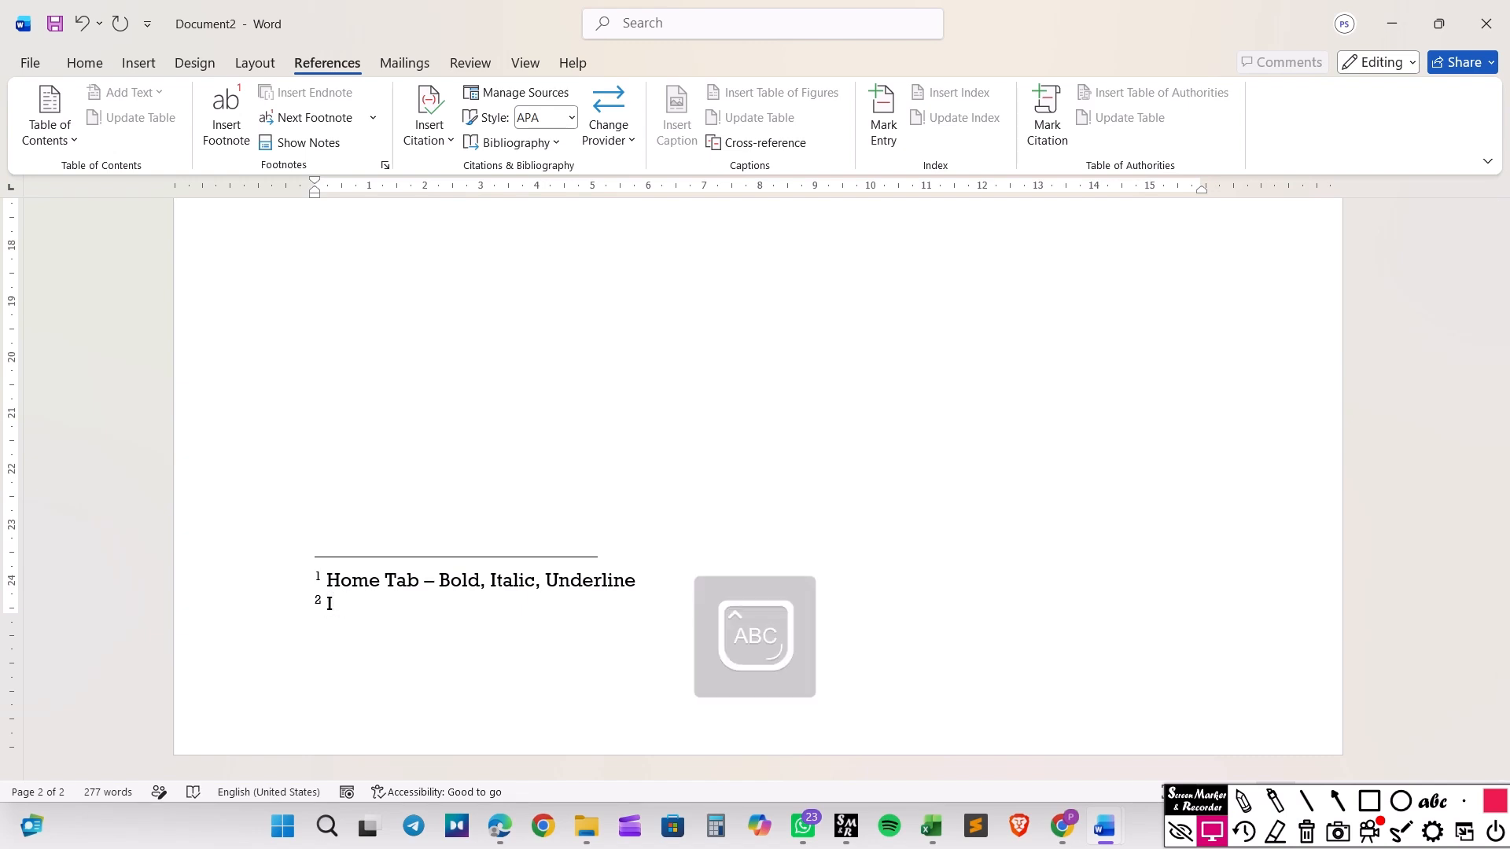
text(N)
key(BackSpace)
key(Caps_Lock)
text(nsert Tab)
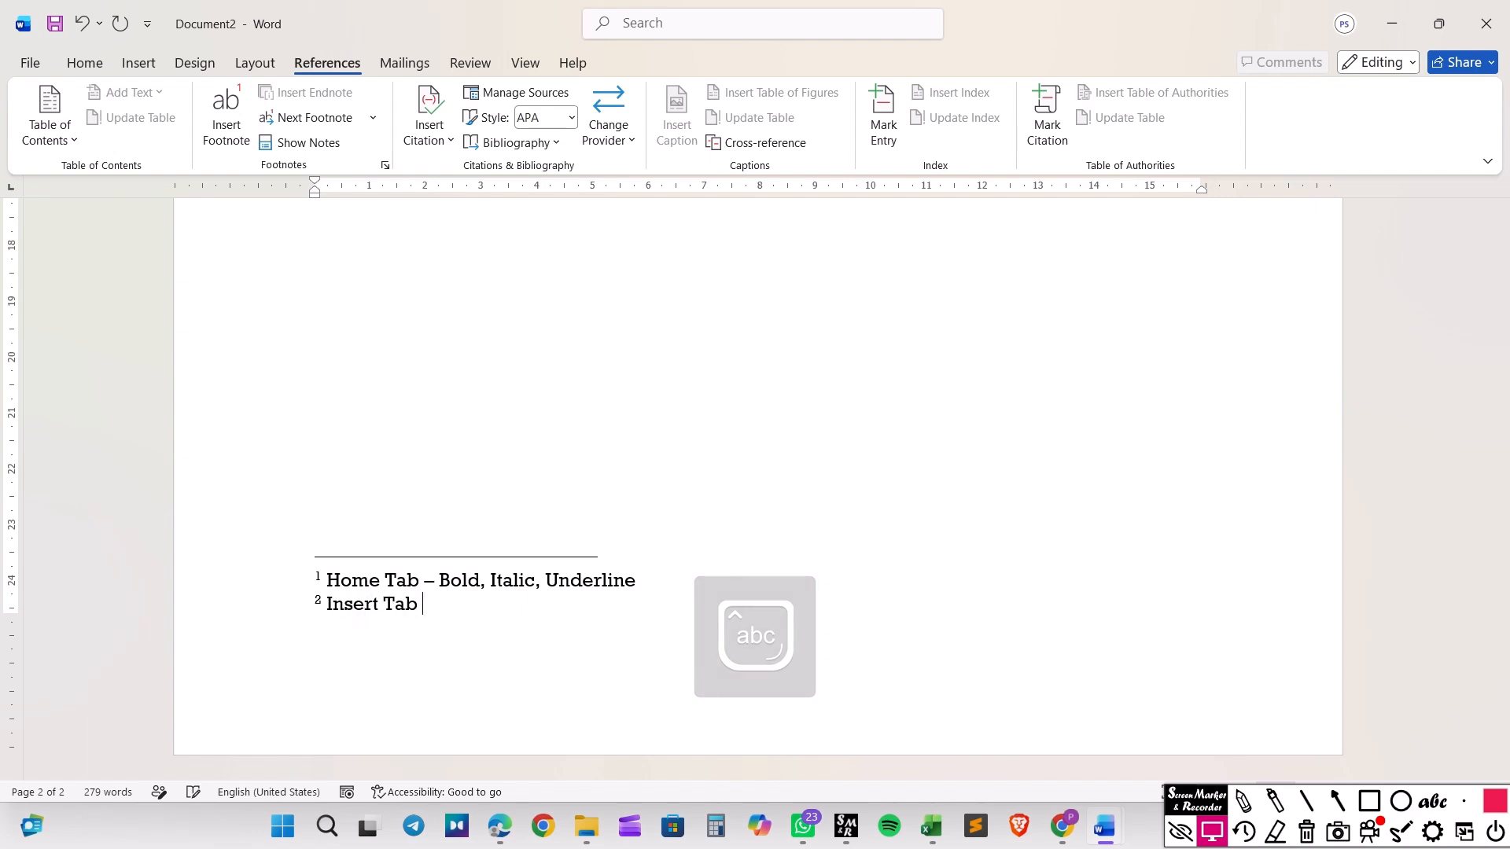
text( -)
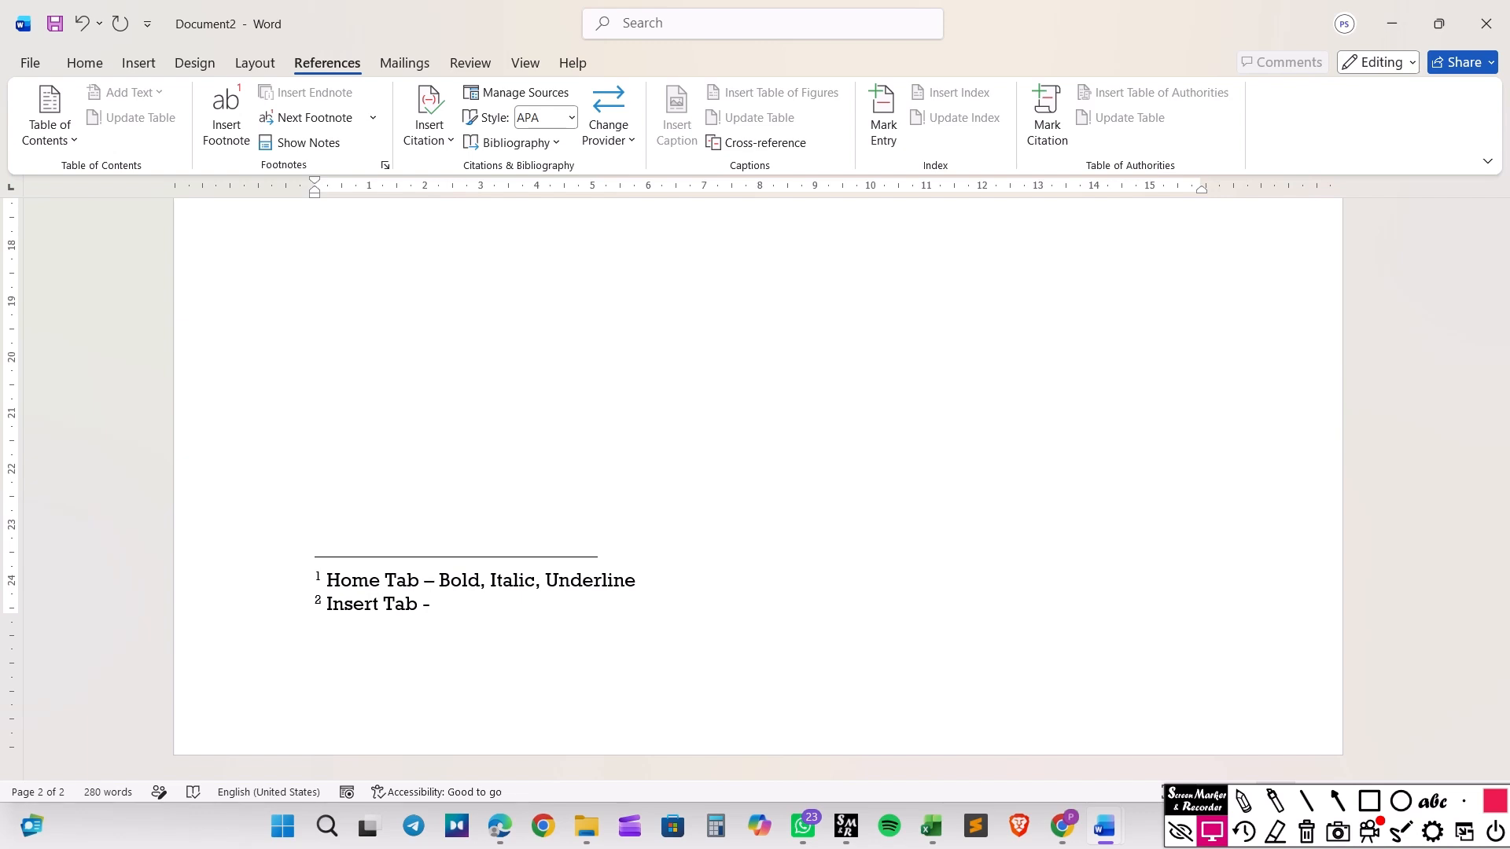
text( Picture,Shapes)
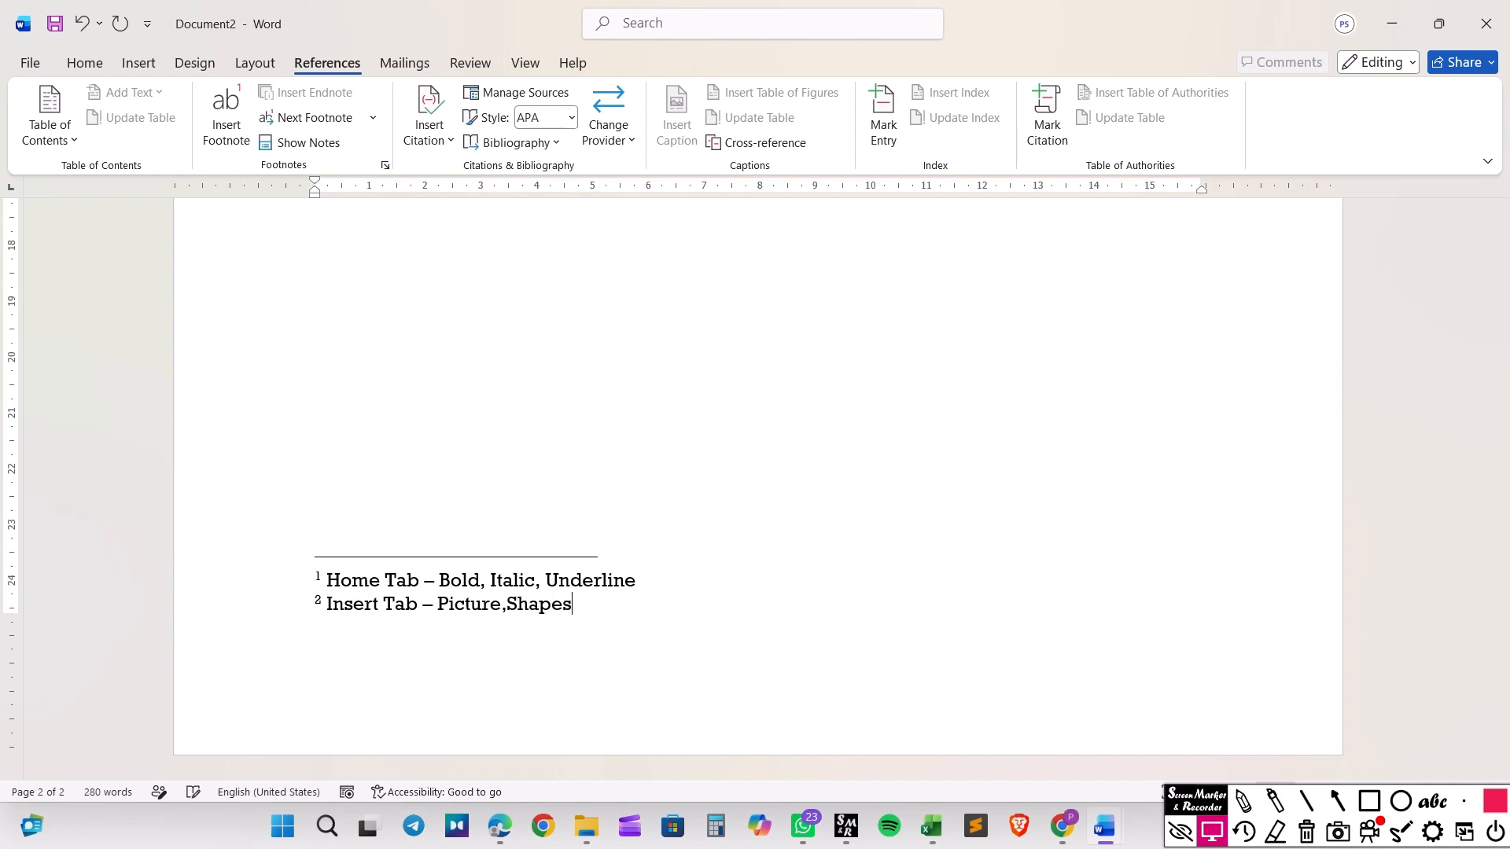
text(, Table)
click(500, 613)
text(s)
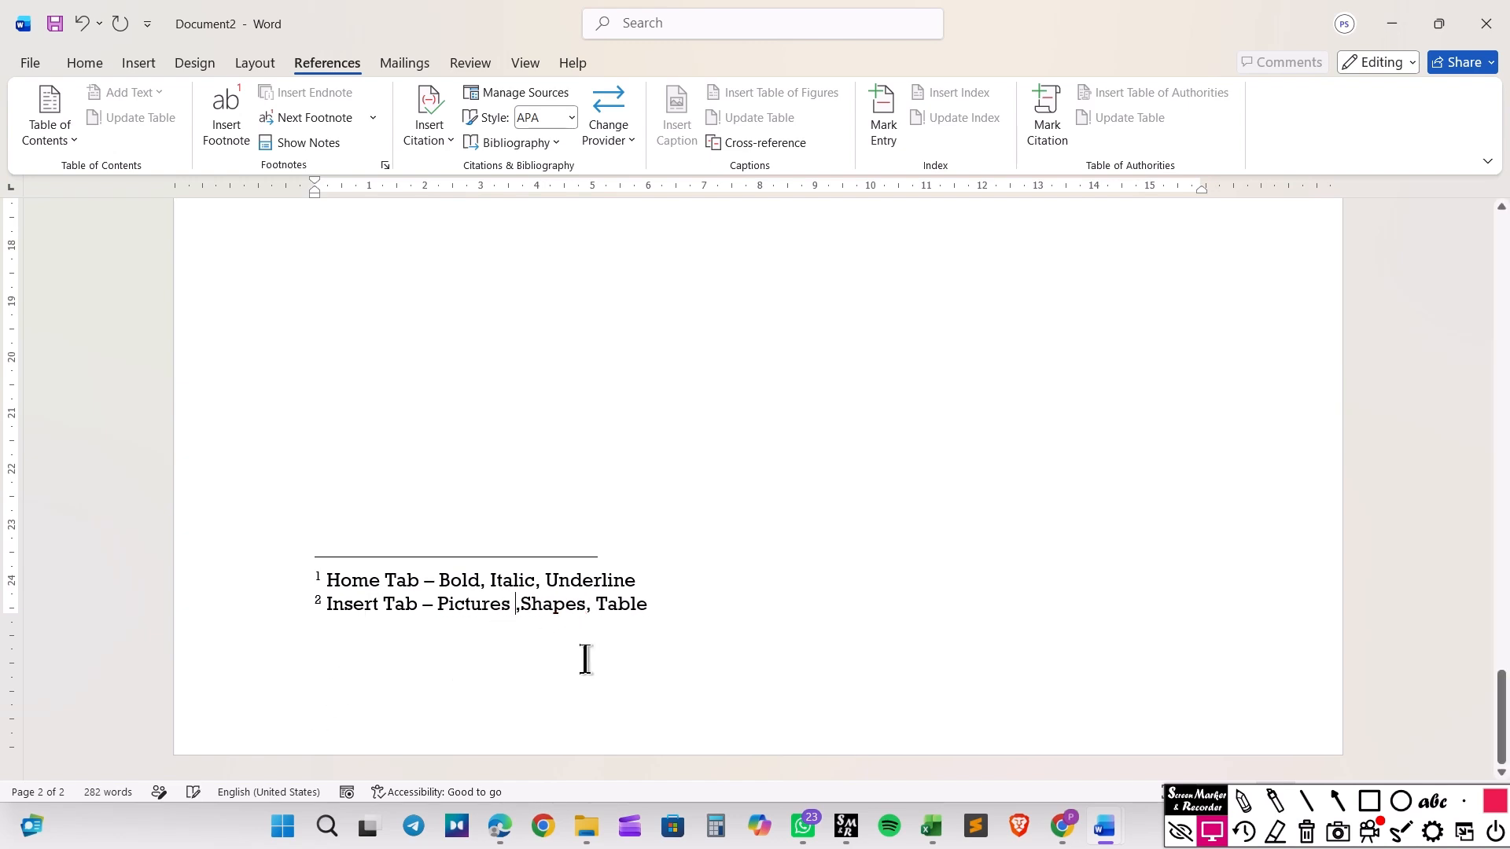
Step: Preview the second footnote from its reference mark at the end of the second paragraph
scroll(545, 679, up, 5)
scroll(640, 640, up, 5)
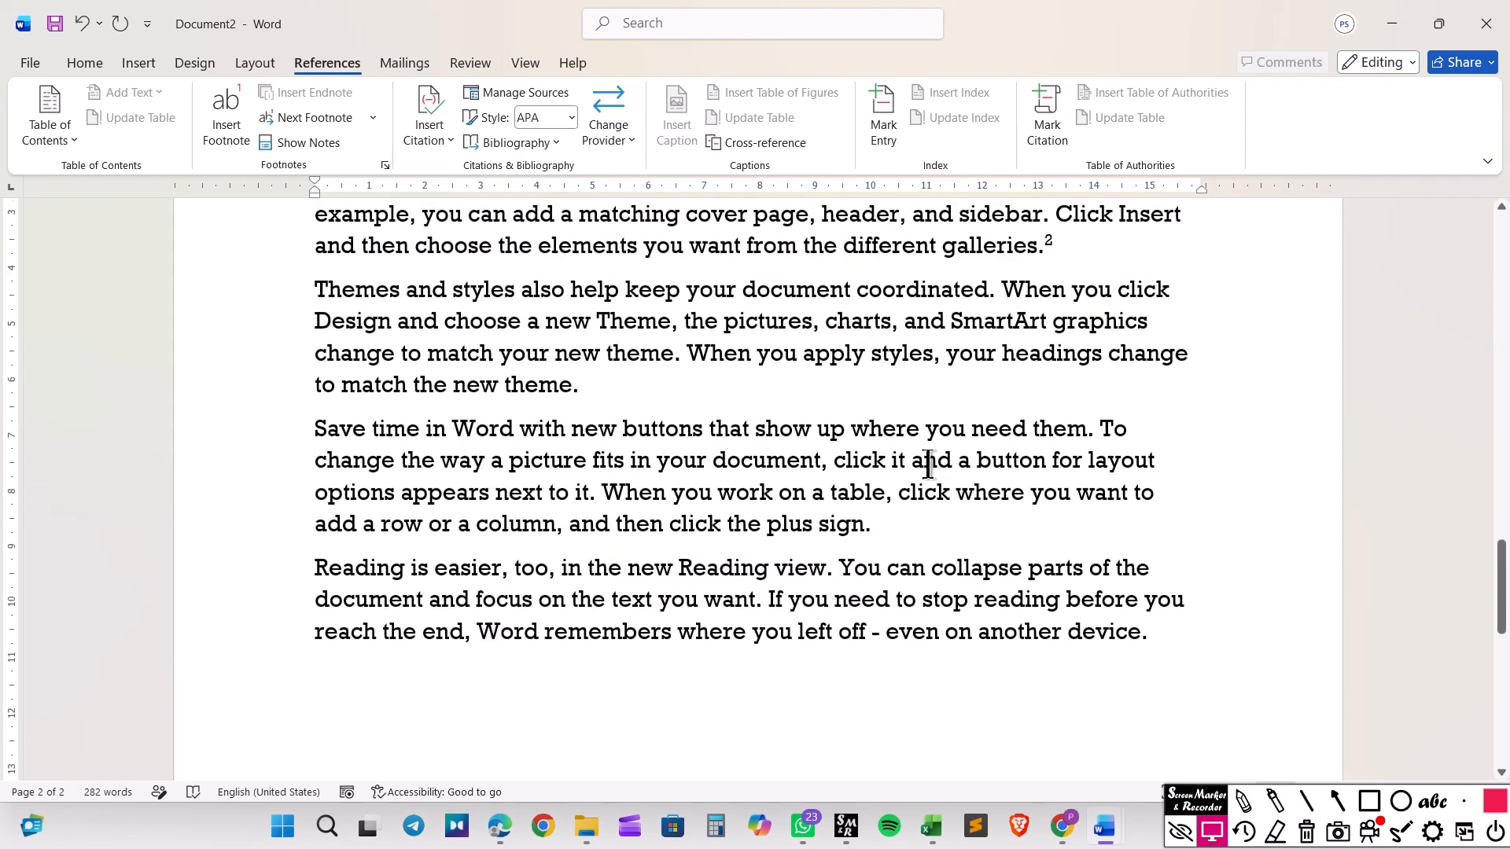
mouse_move(1047, 293)
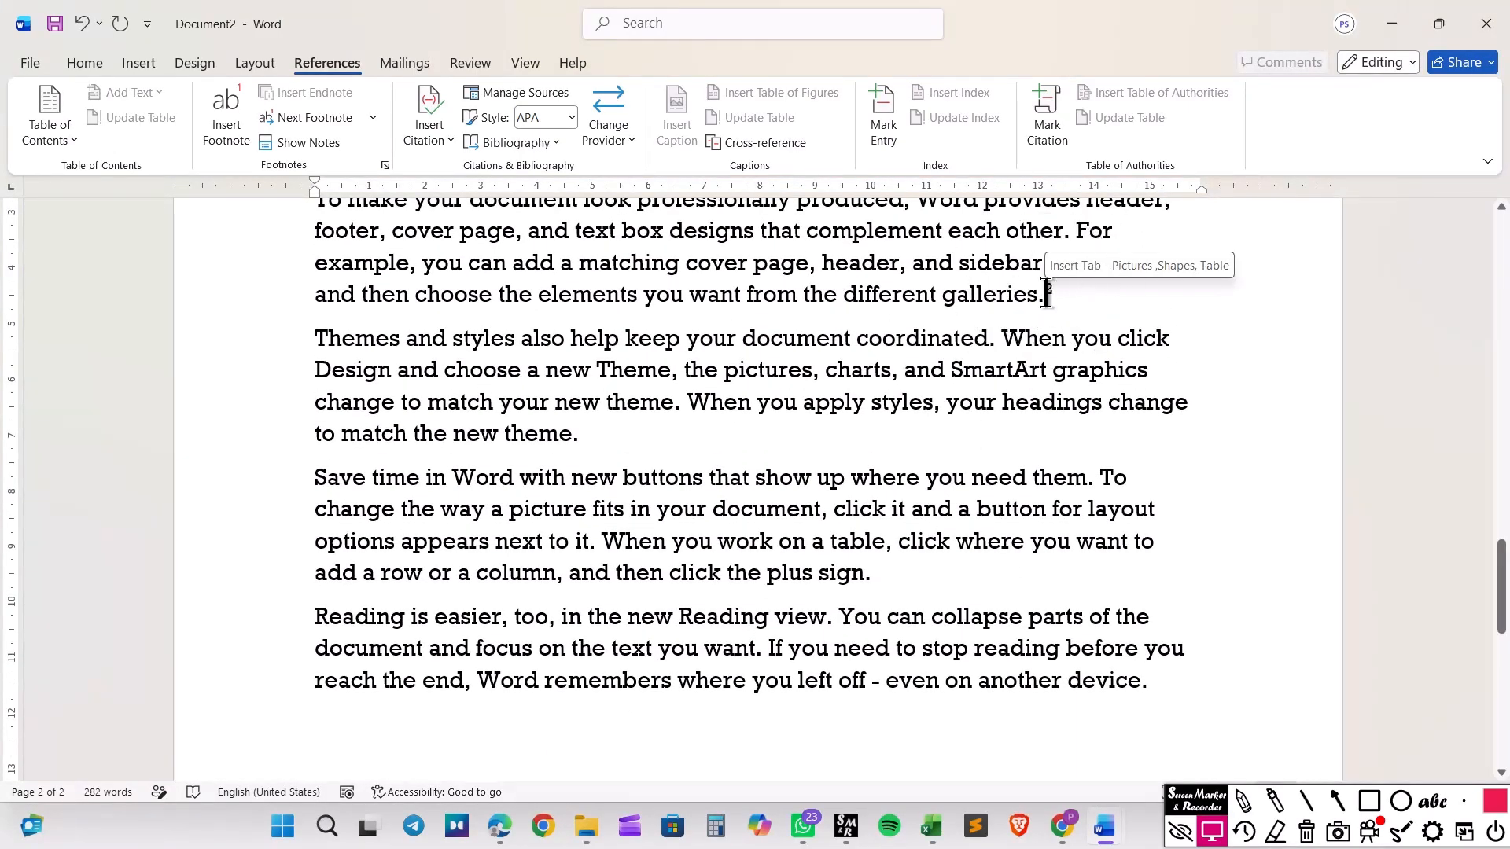
click(1047, 294)
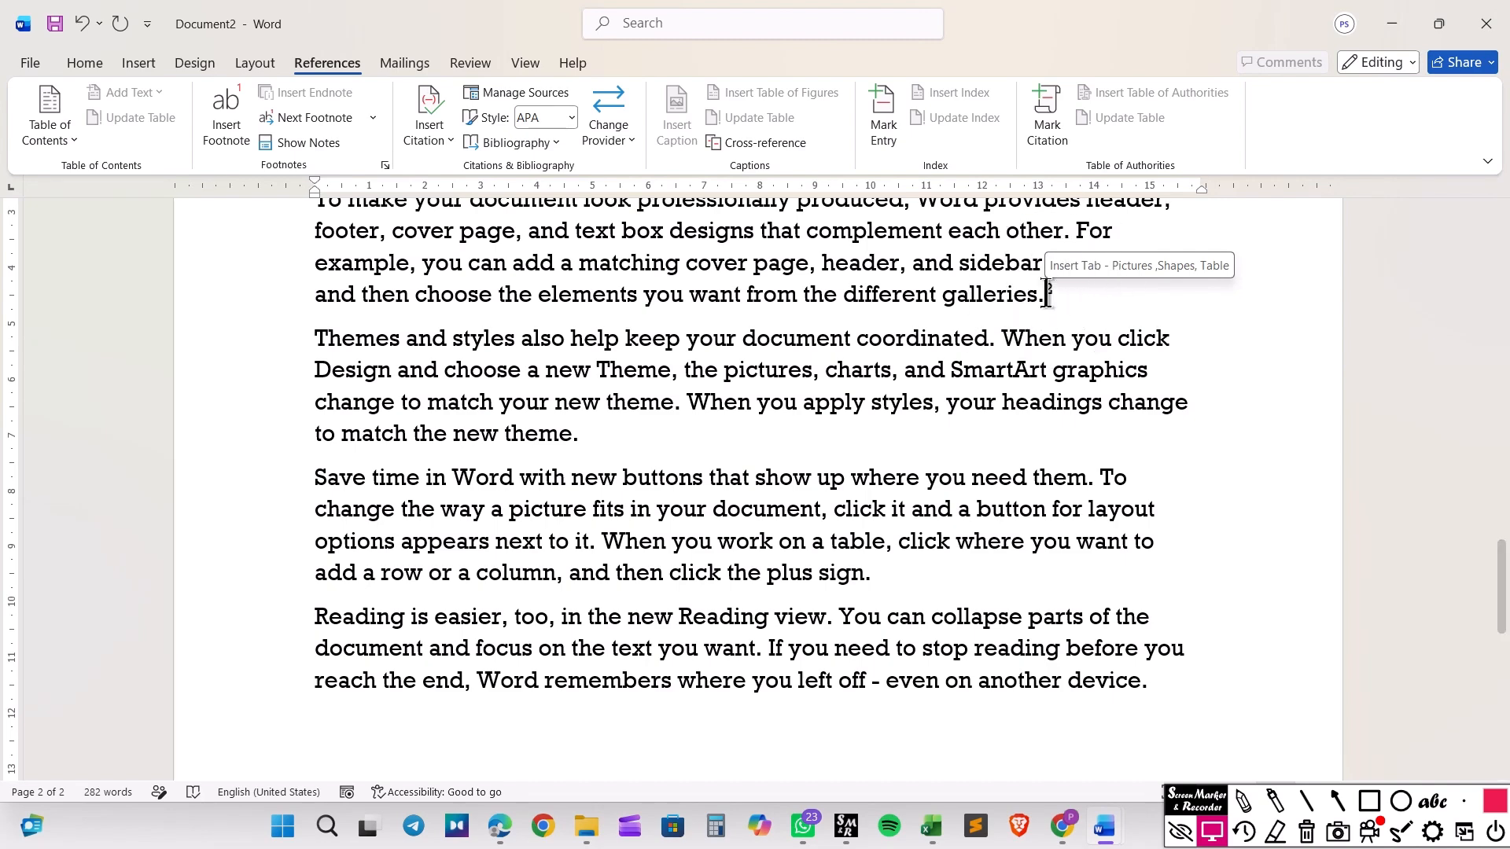
Step: Insert an endnote at the end of the third sample paragraph, after "to match the new theme."
scroll(445, 417, down, 1)
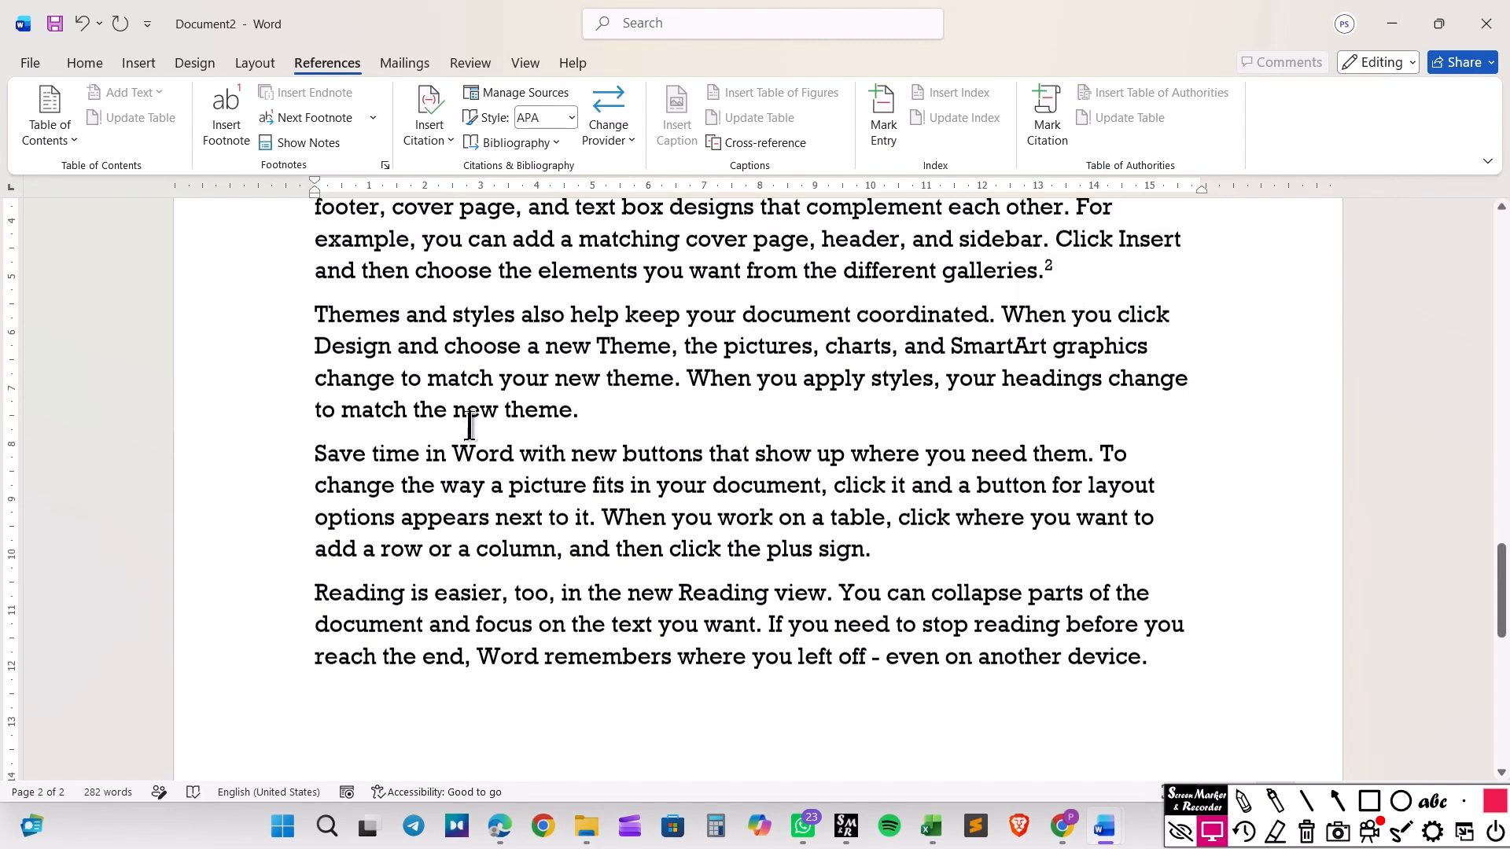
click(593, 386)
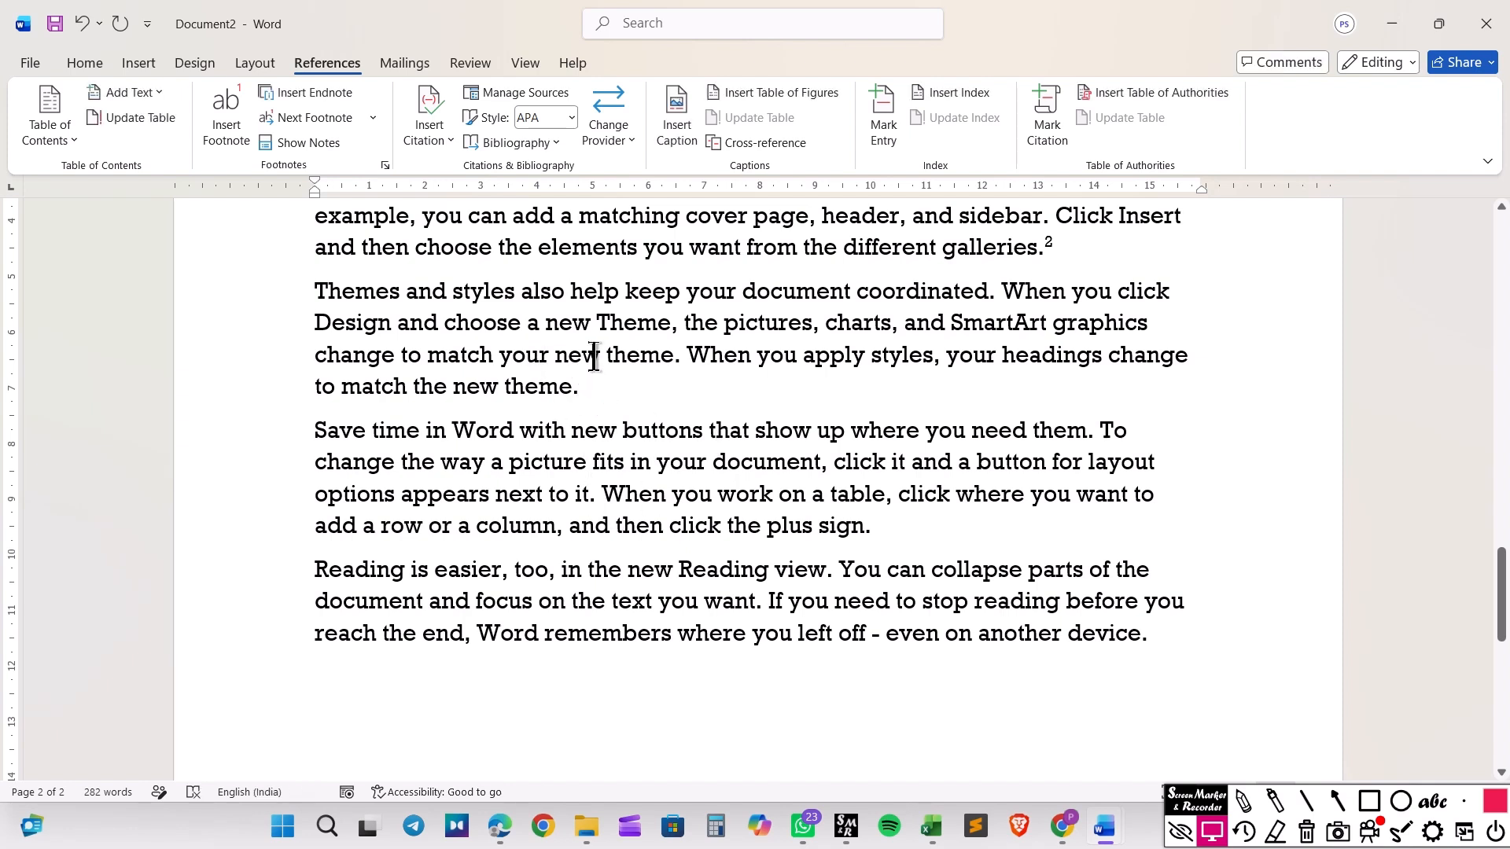
click(327, 101)
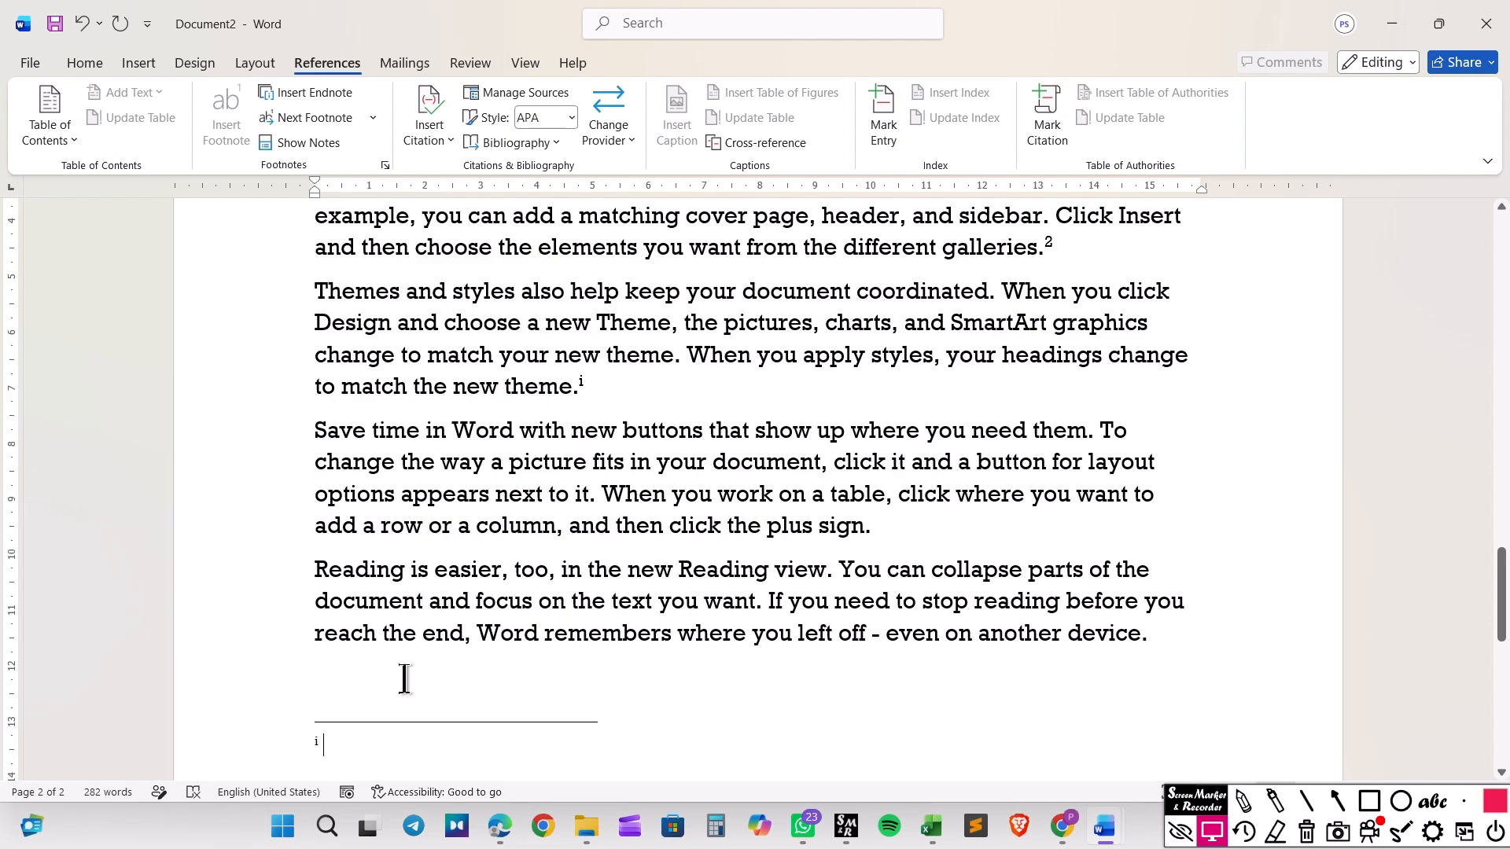
scroll(425, 668, down, 1)
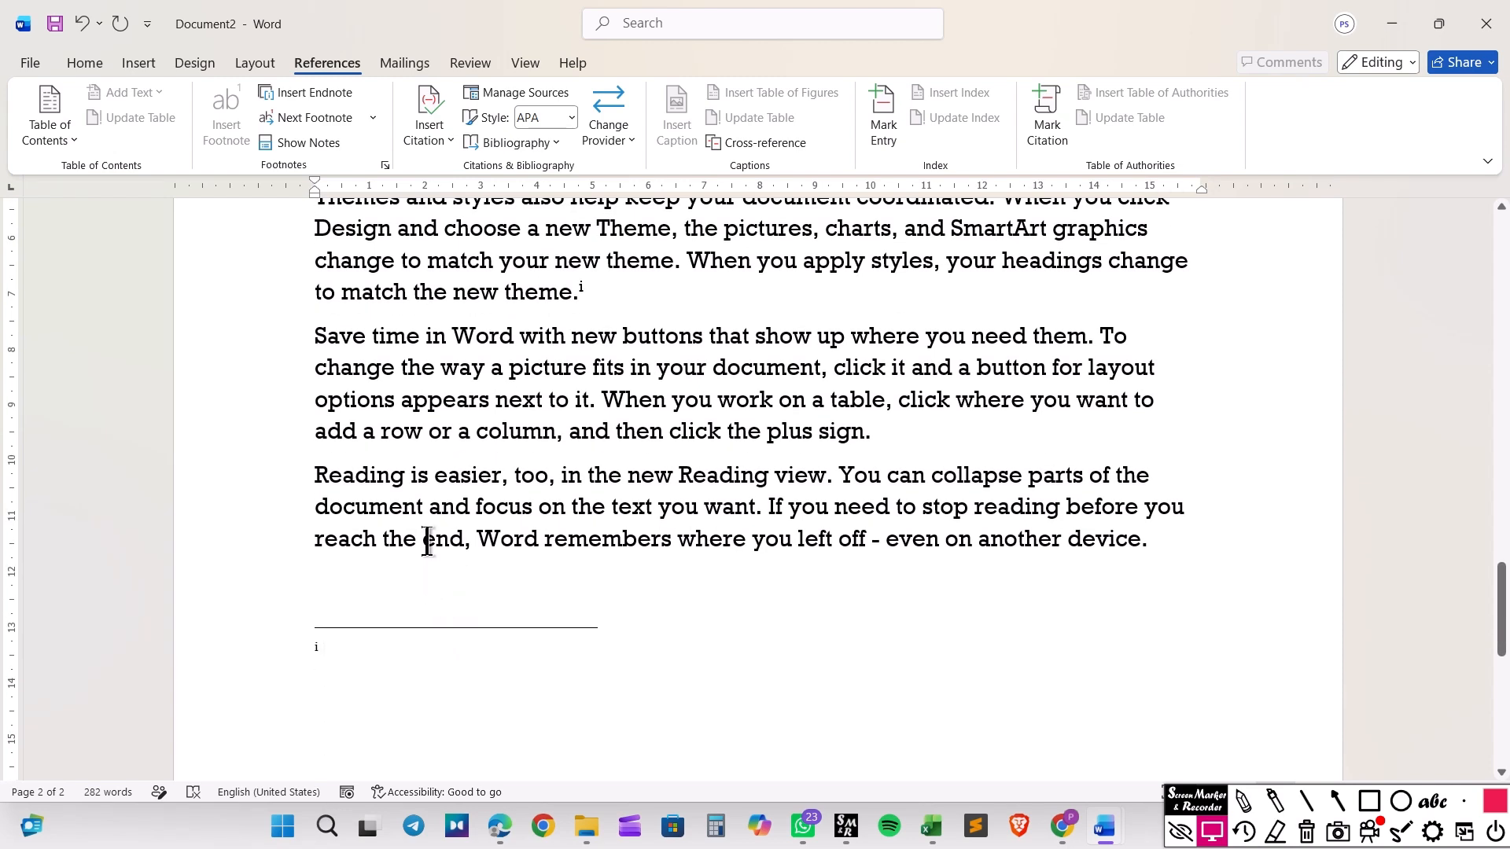
click(367, 664)
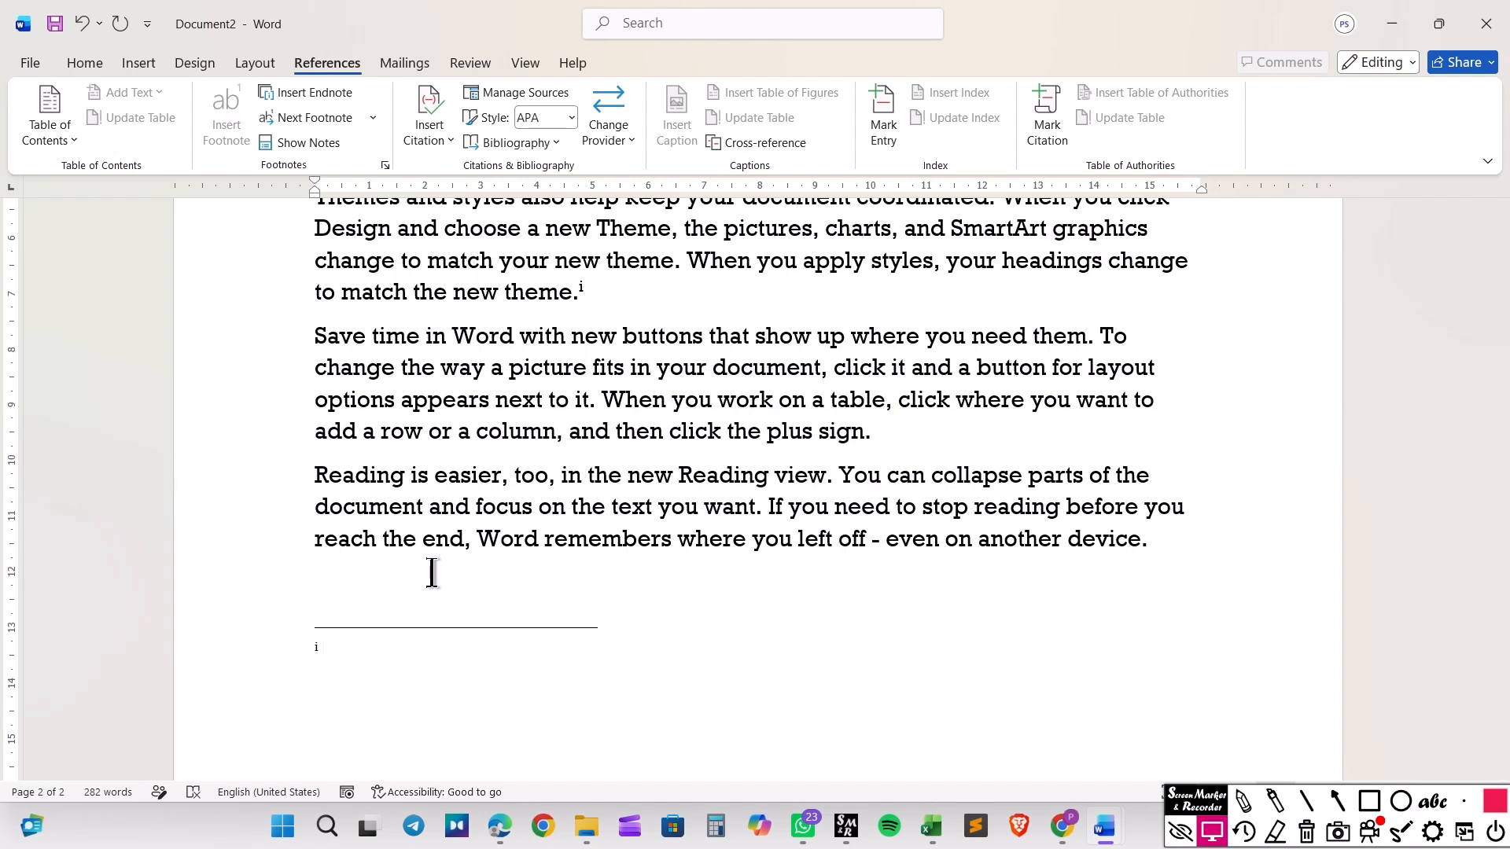
Step: Write "Design – Page Color, Watermark" as the endnote text and preview it from its reference mark in the third paragraph
text(Design -)
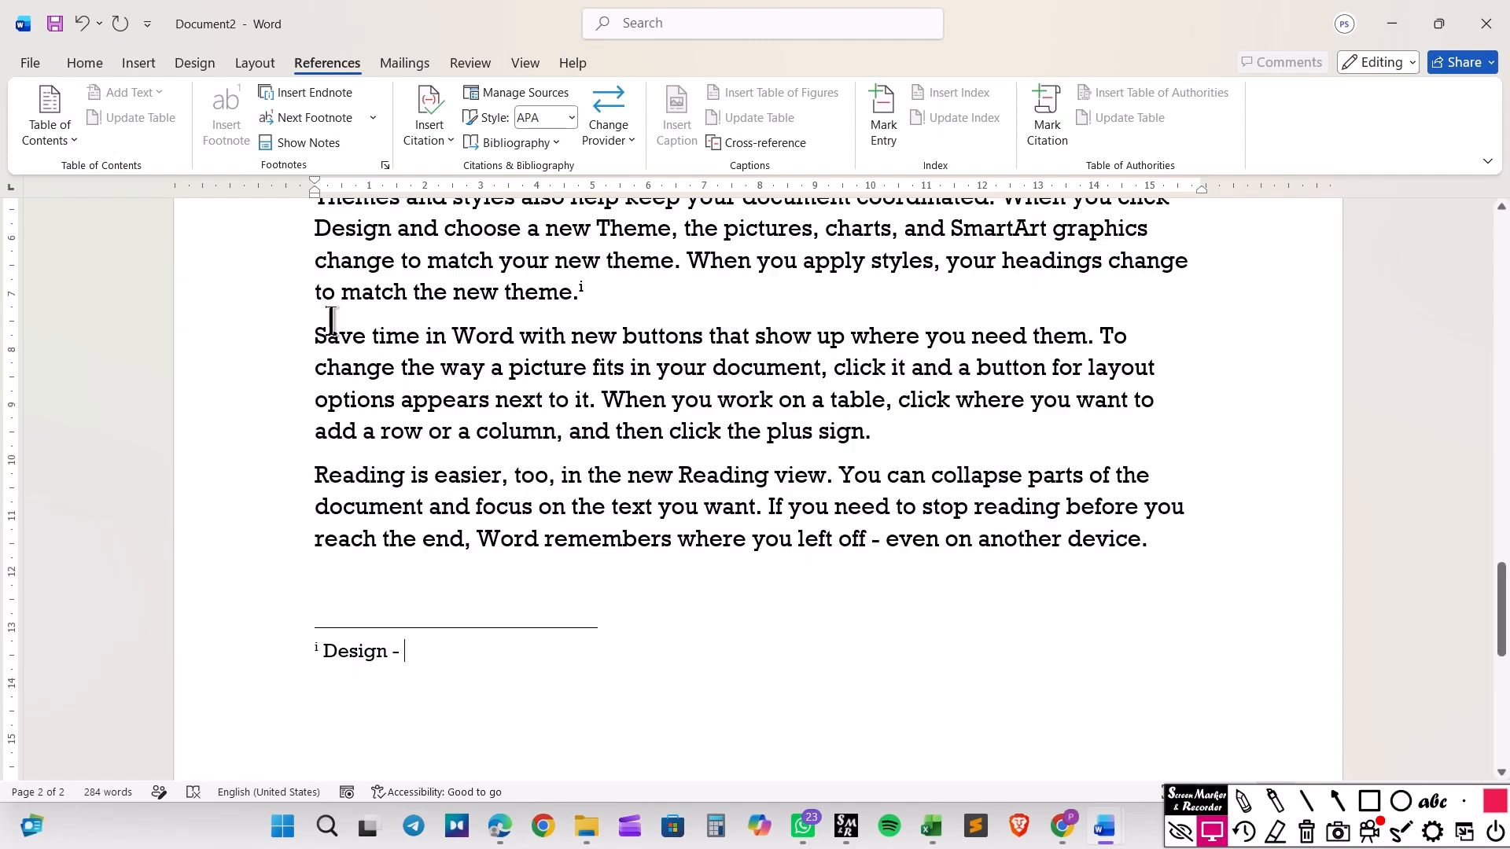
click(195, 69)
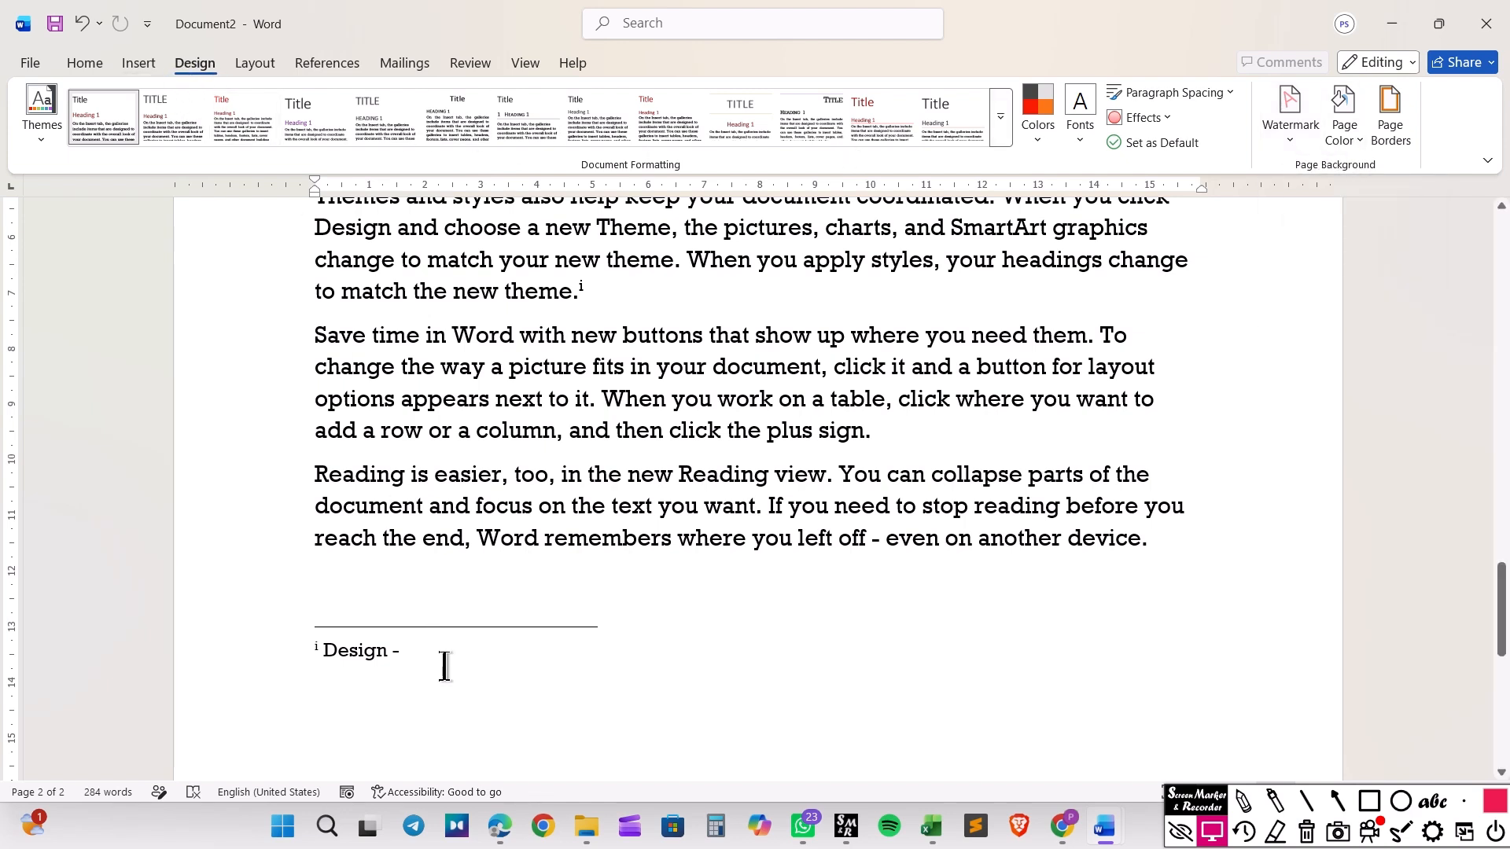
text(Page)
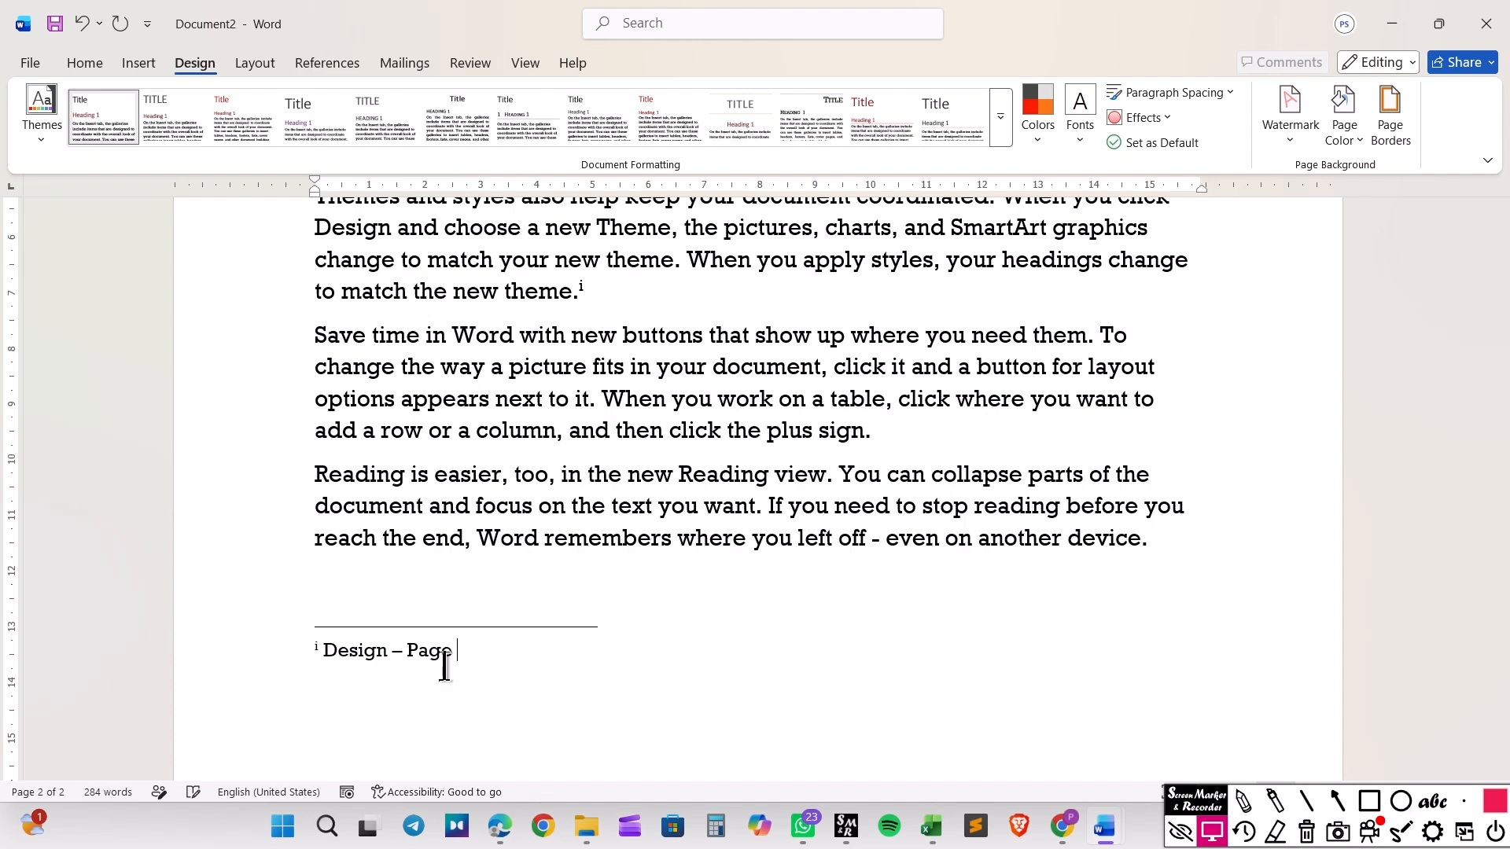
text( Color, Watermark)
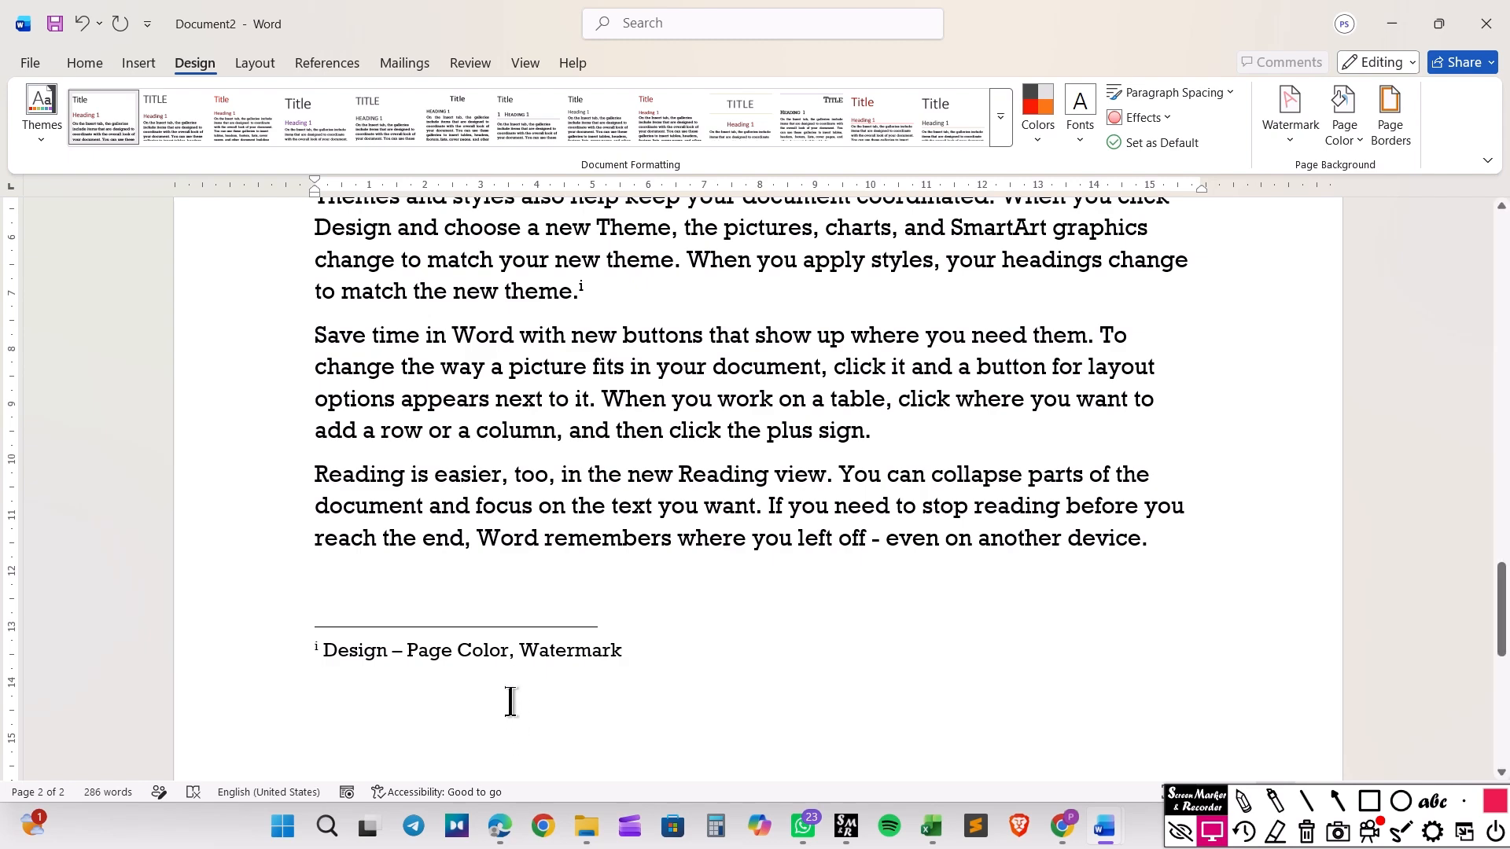
scroll(594, 495, up, 1)
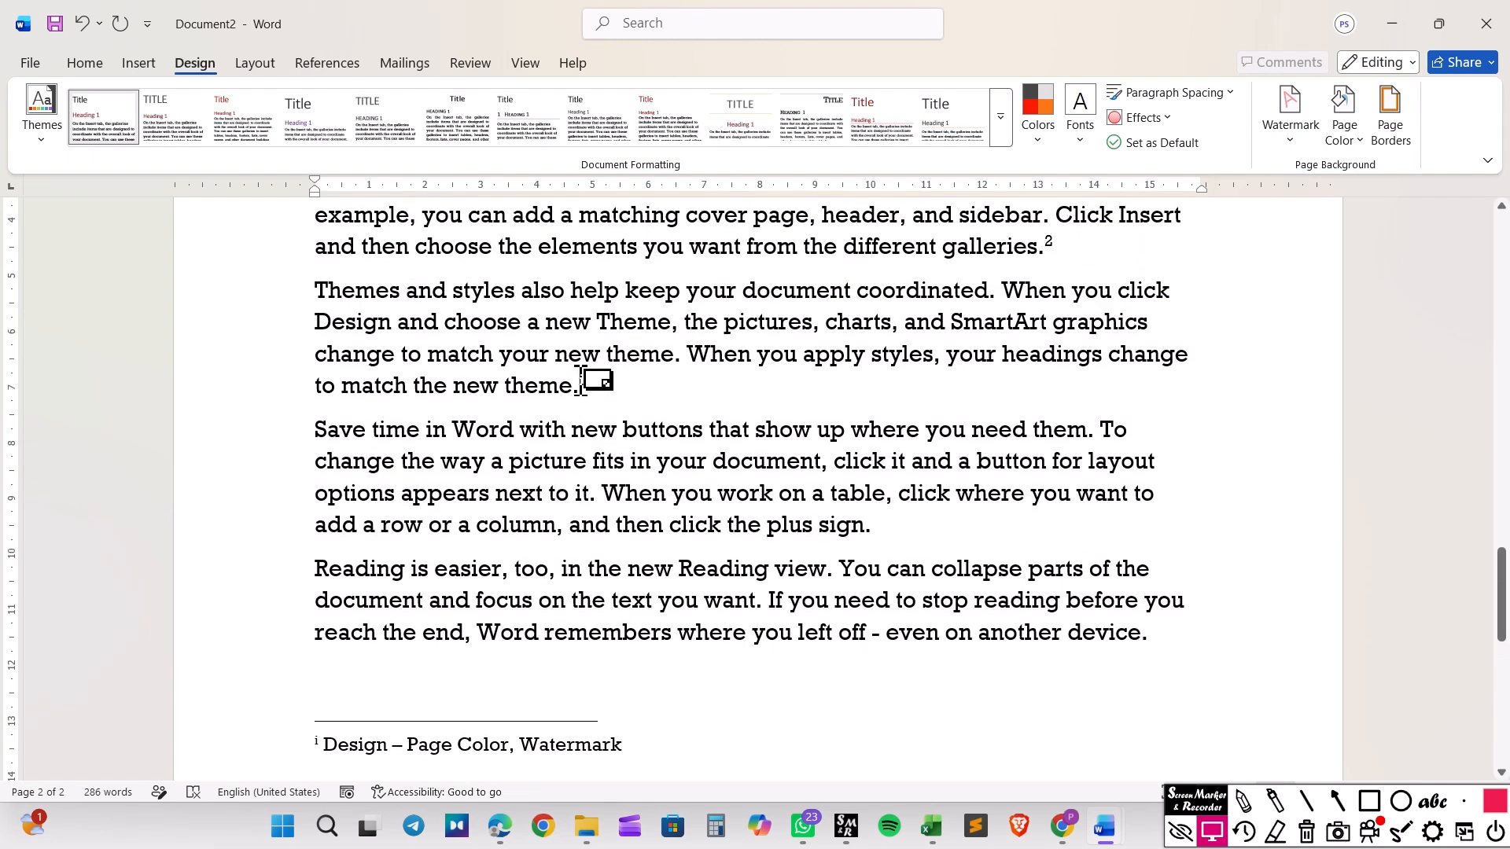
mouse_move(586, 384)
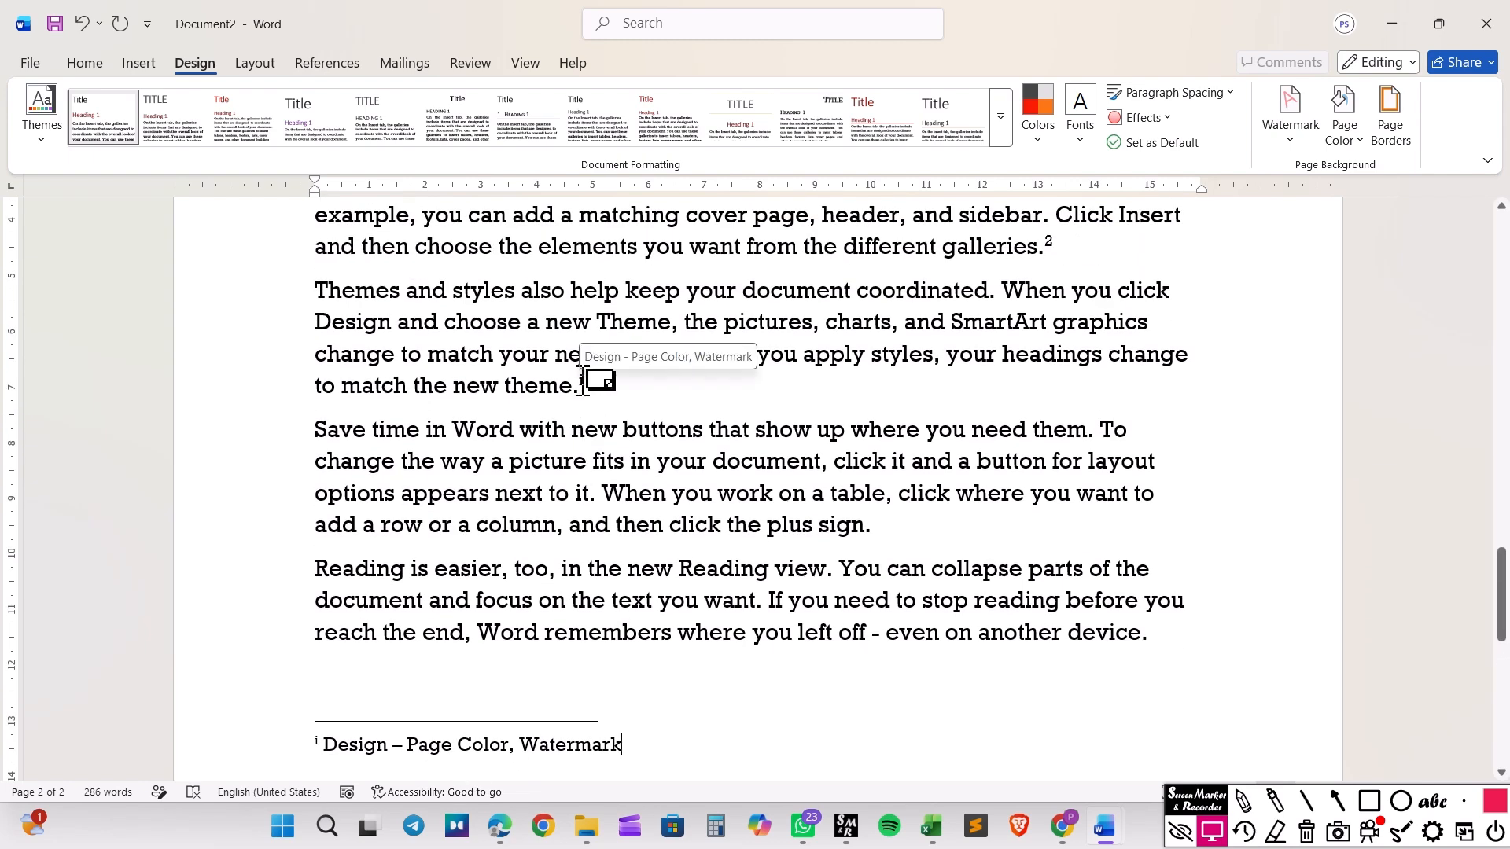
Step: Insert a second endnote at the end of the fourth sample paragraph, after "plus sign."
click(903, 533)
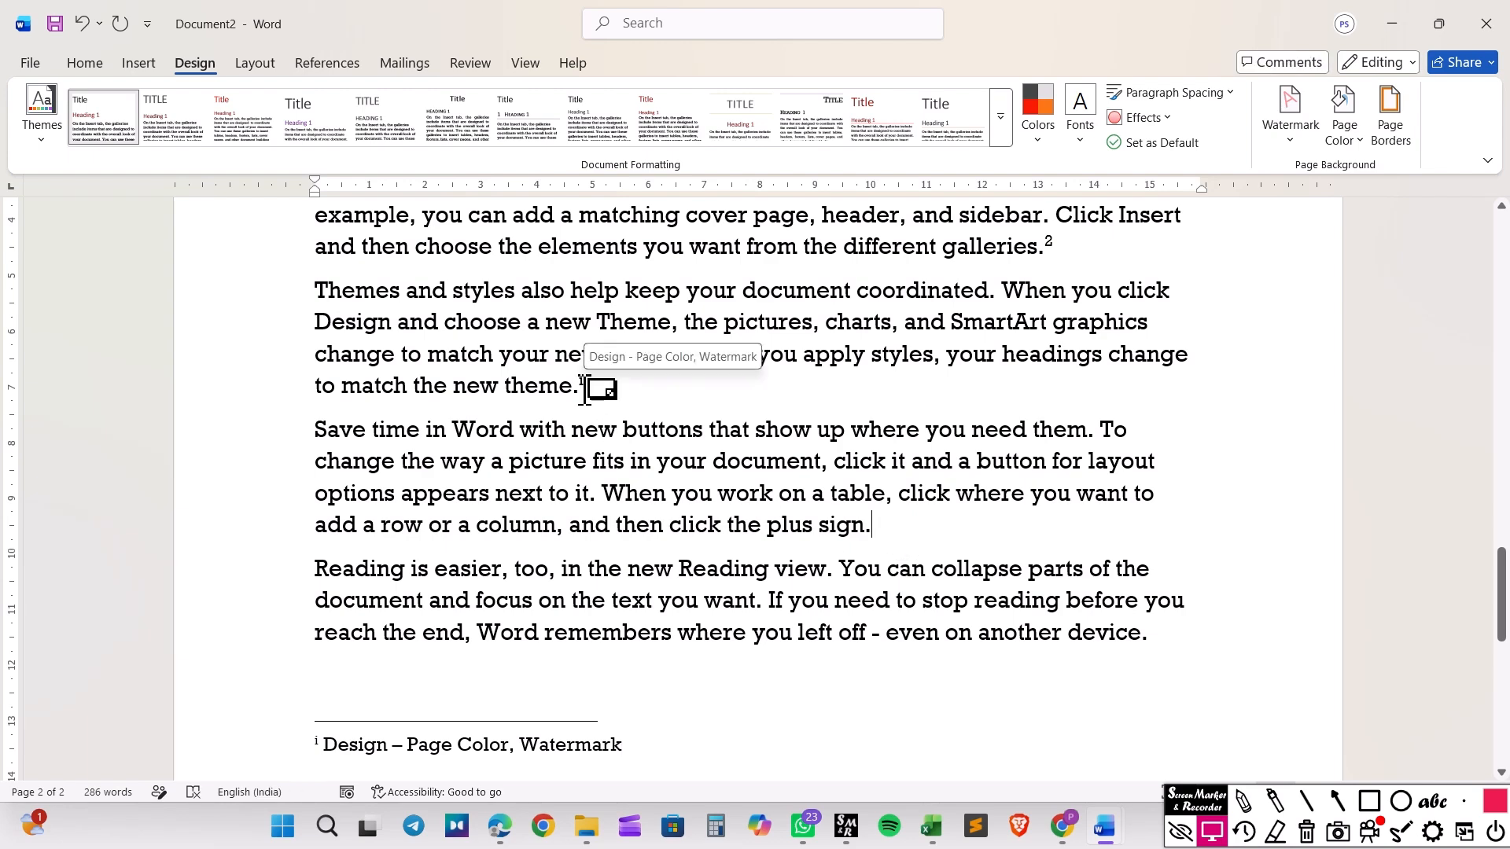
click(320, 64)
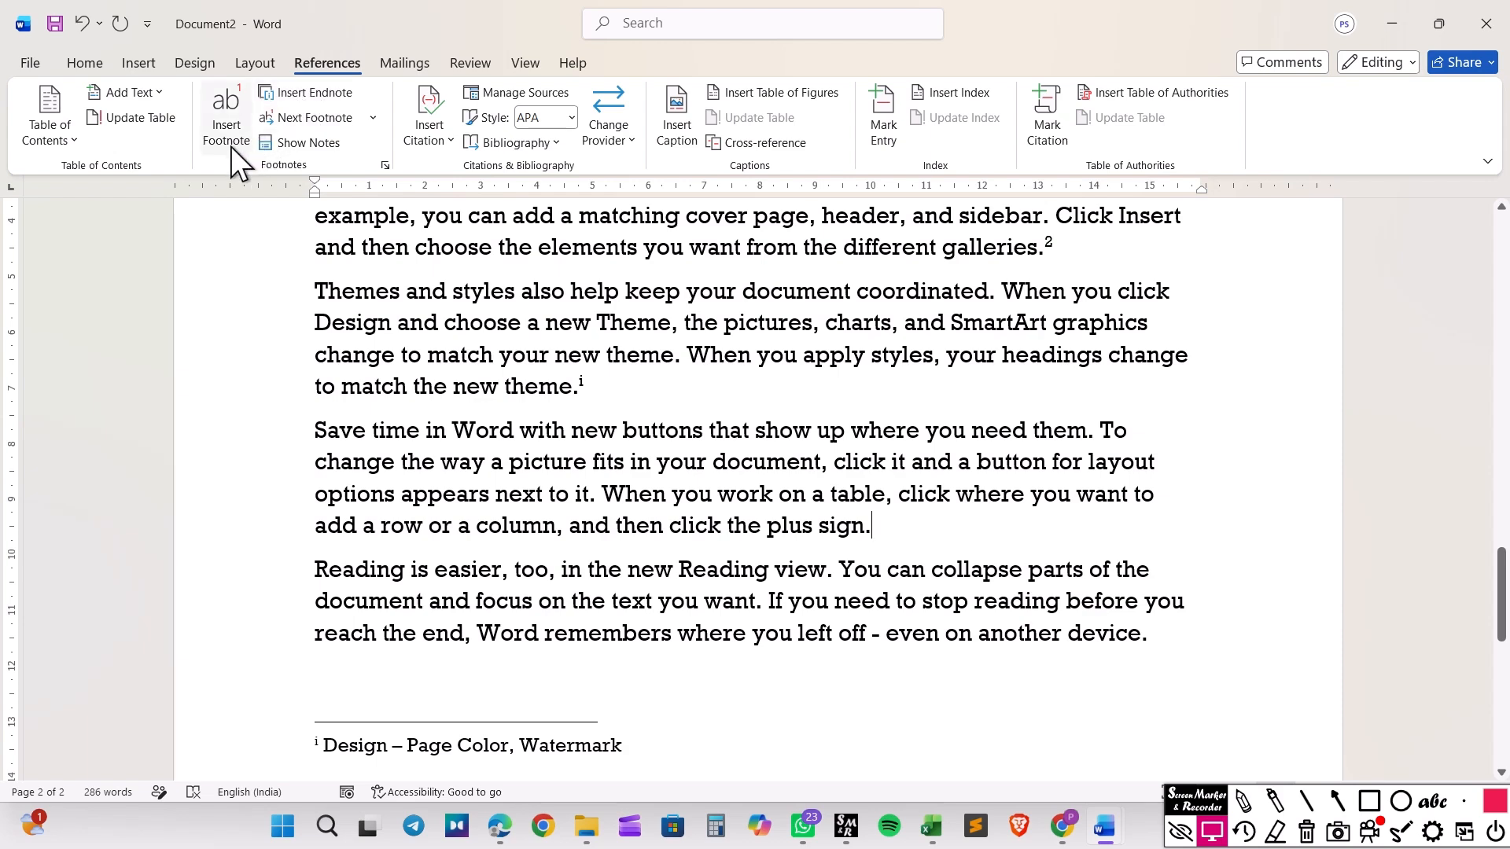
scroll(464, 401, up, 1)
scroll(464, 401, up, 3)
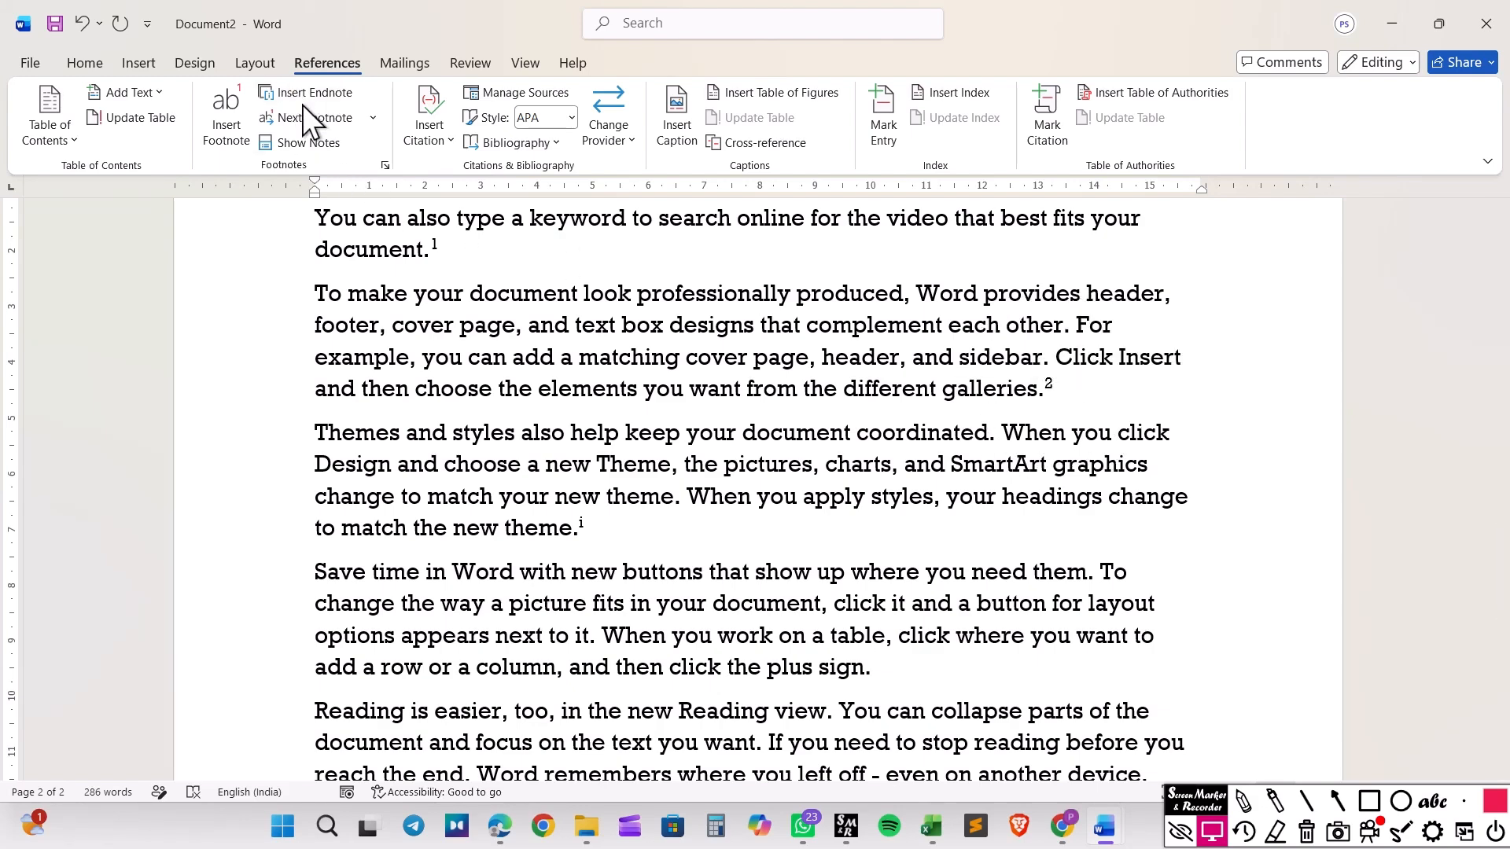
scroll(523, 399, down, 3)
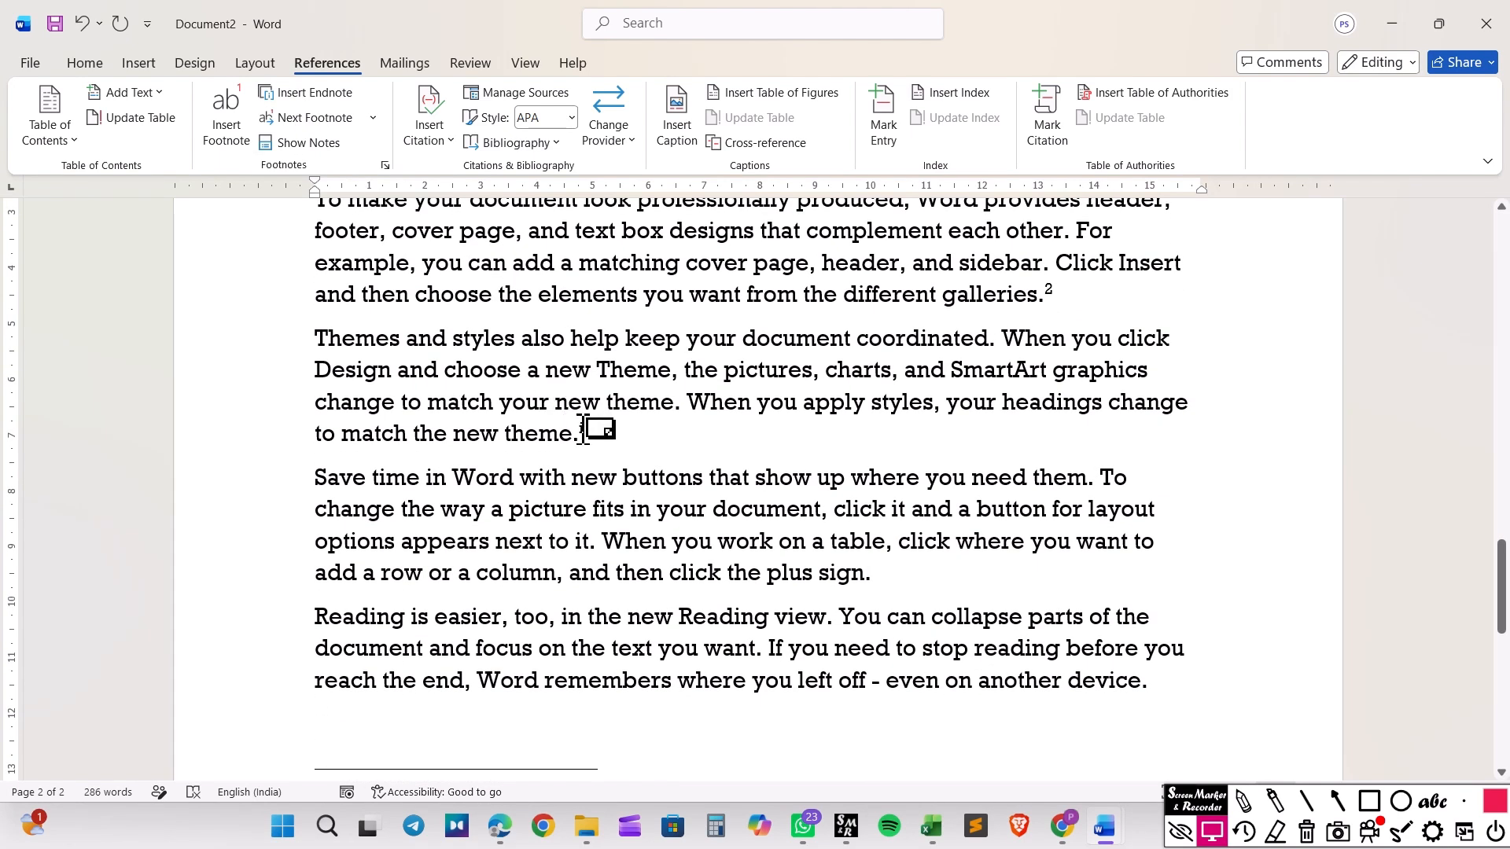
mouse_move(582, 431)
click(318, 93)
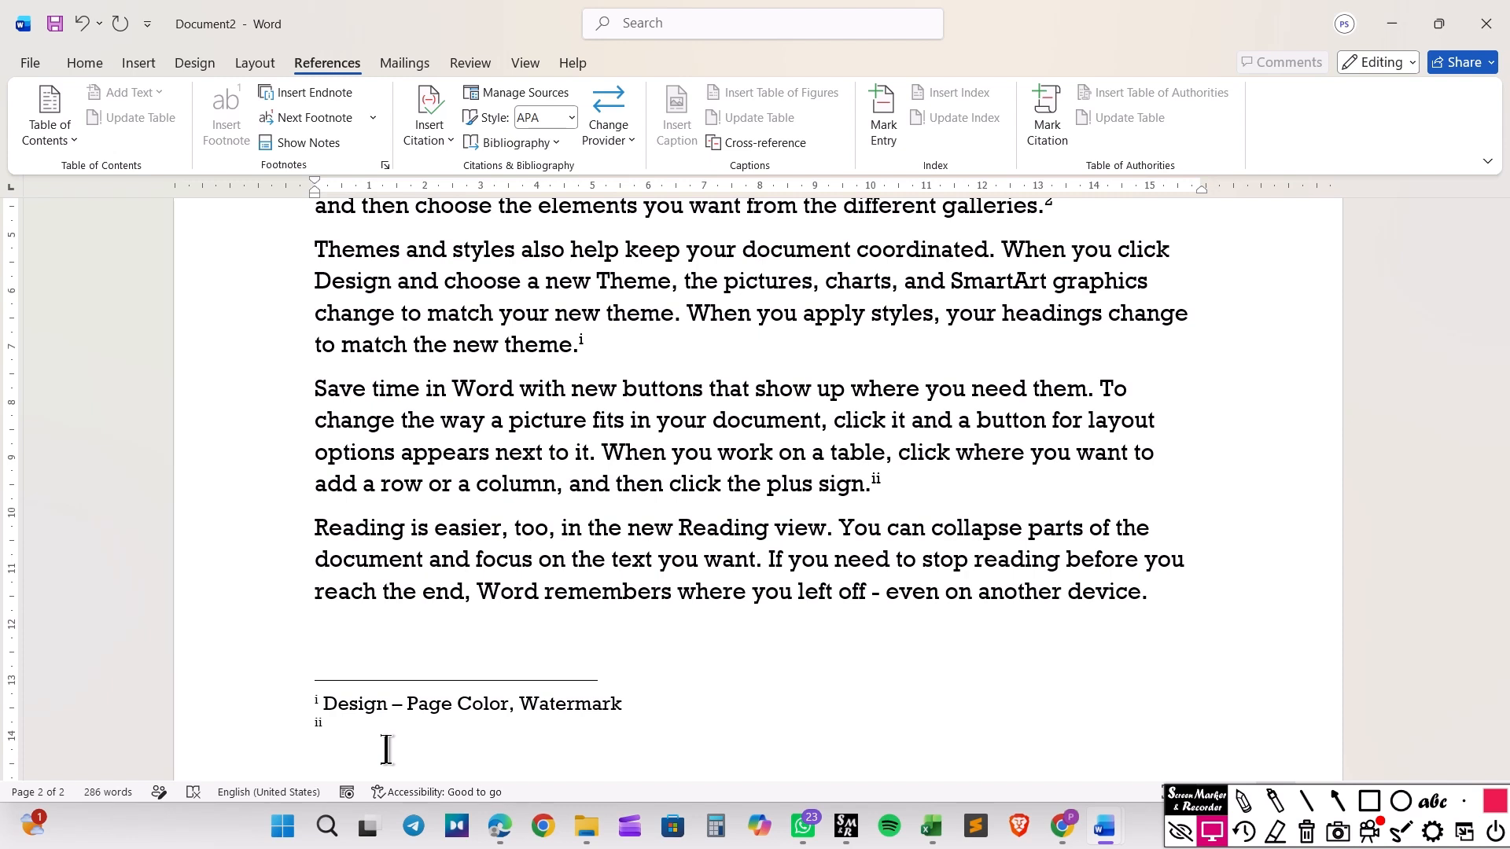
Step: Write "Layout – Margins Orientation,size" as the text of the second endnote
text(Layout -)
click(255, 63)
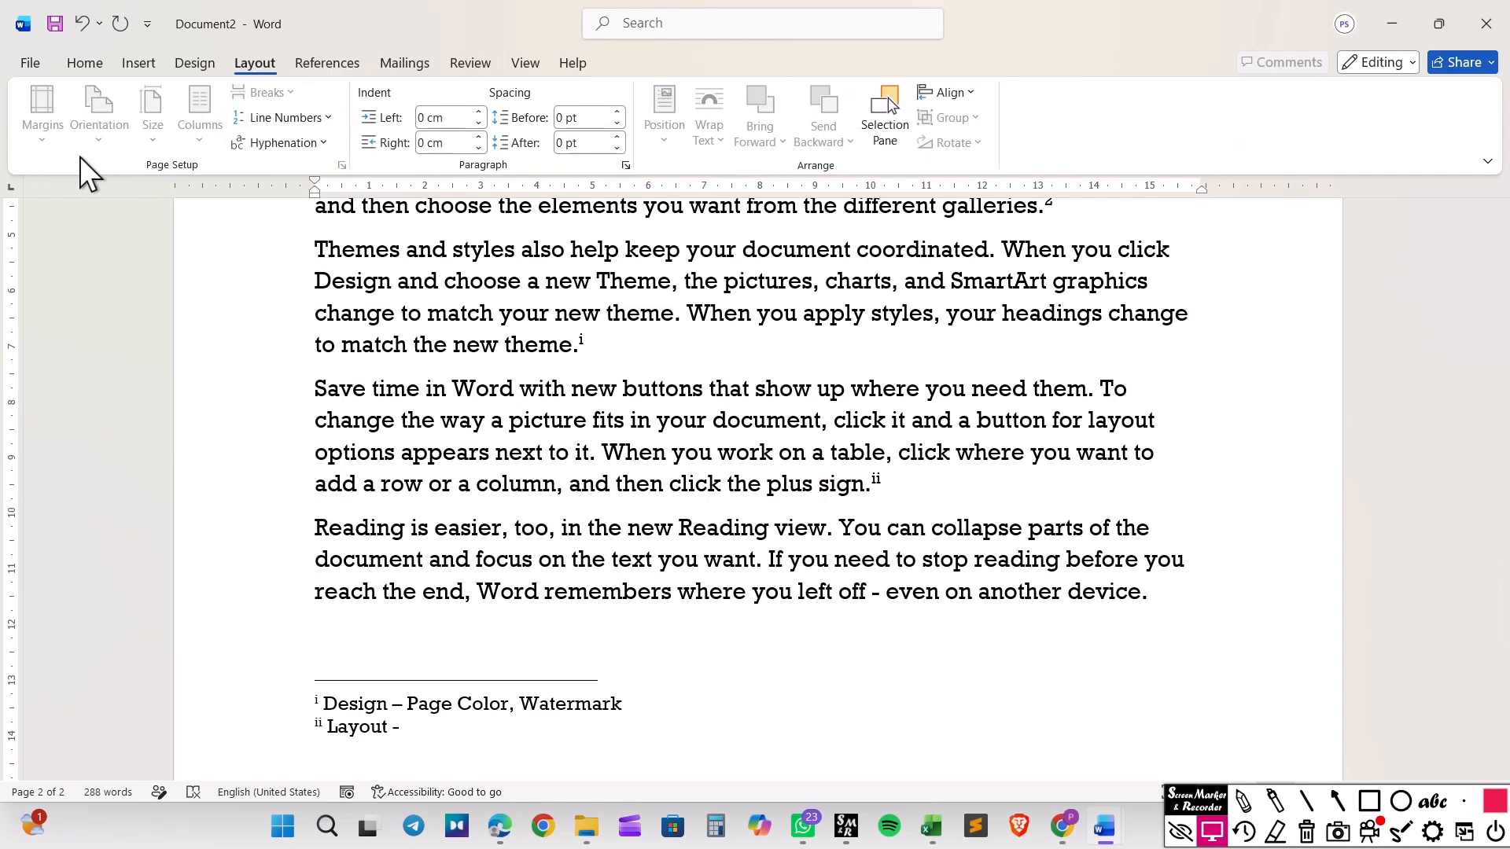
text(- Margins Orientation)
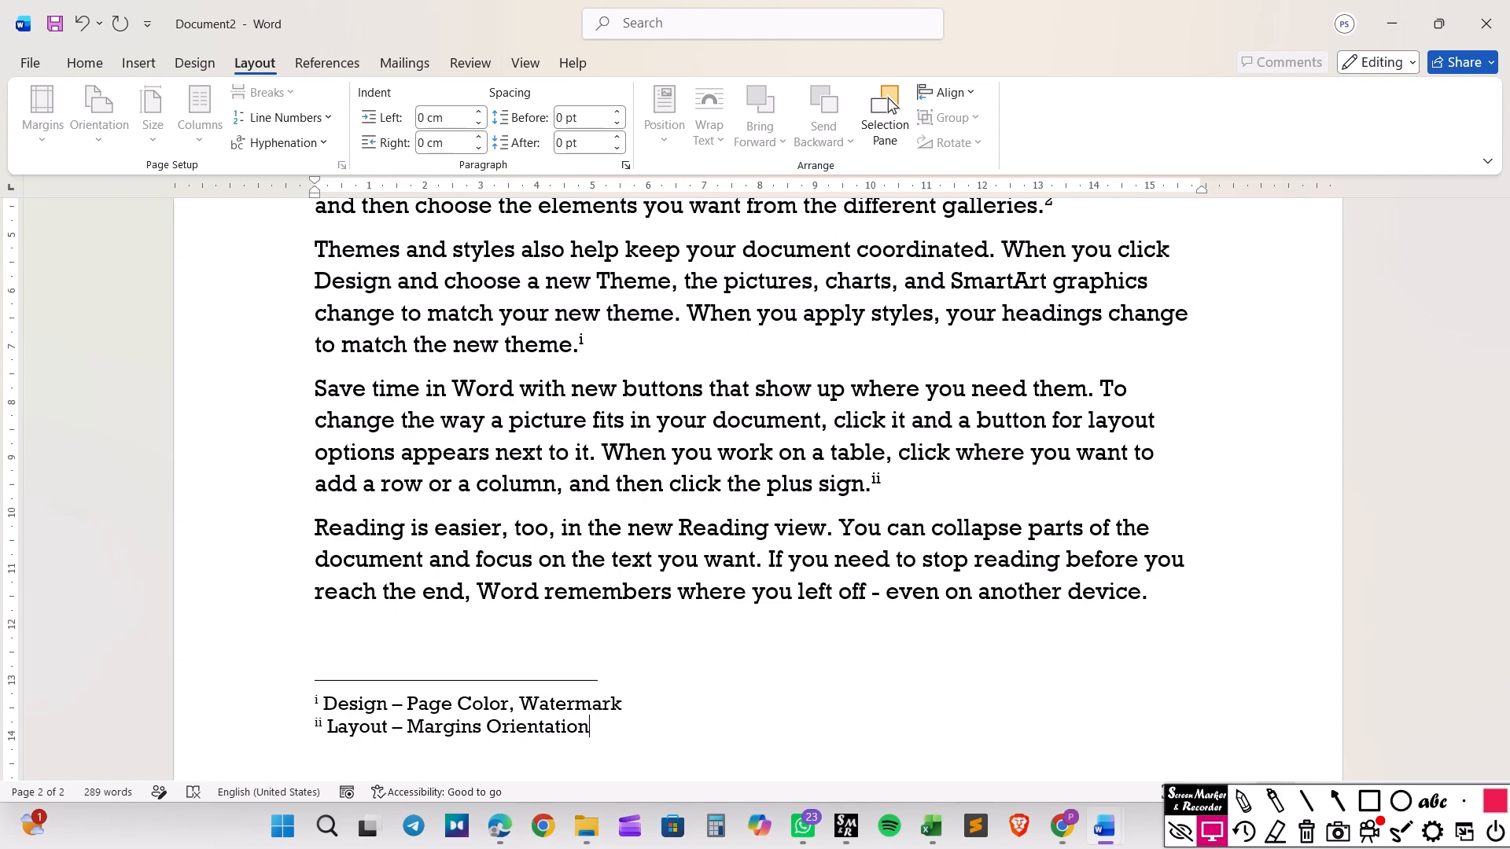
text(,size)
Step: Bring up the Show Notes choice between the footnote area and the endnote area
scroll(704, 679, up, 1)
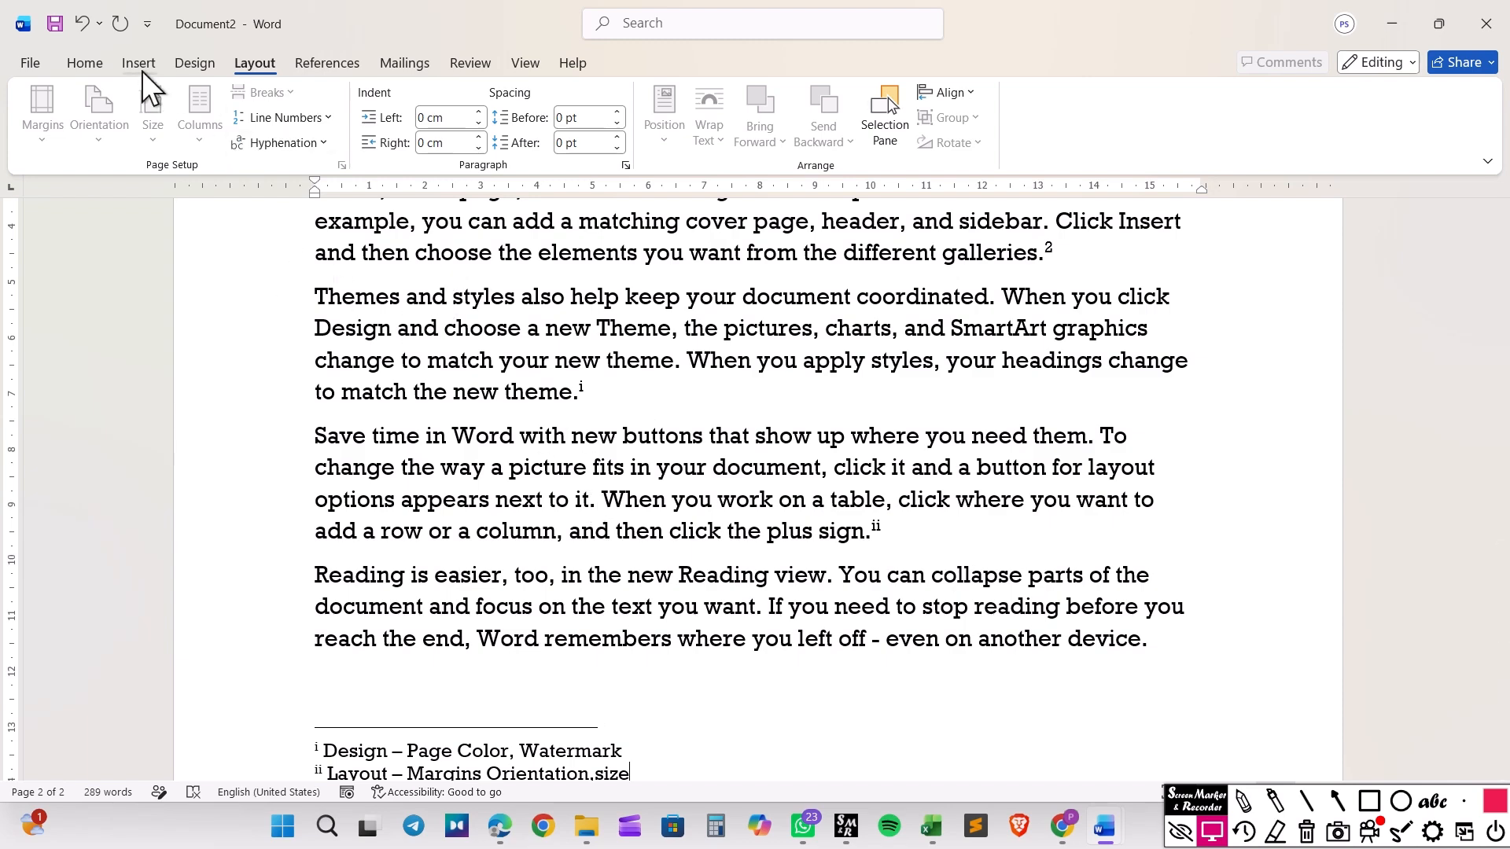
click(327, 63)
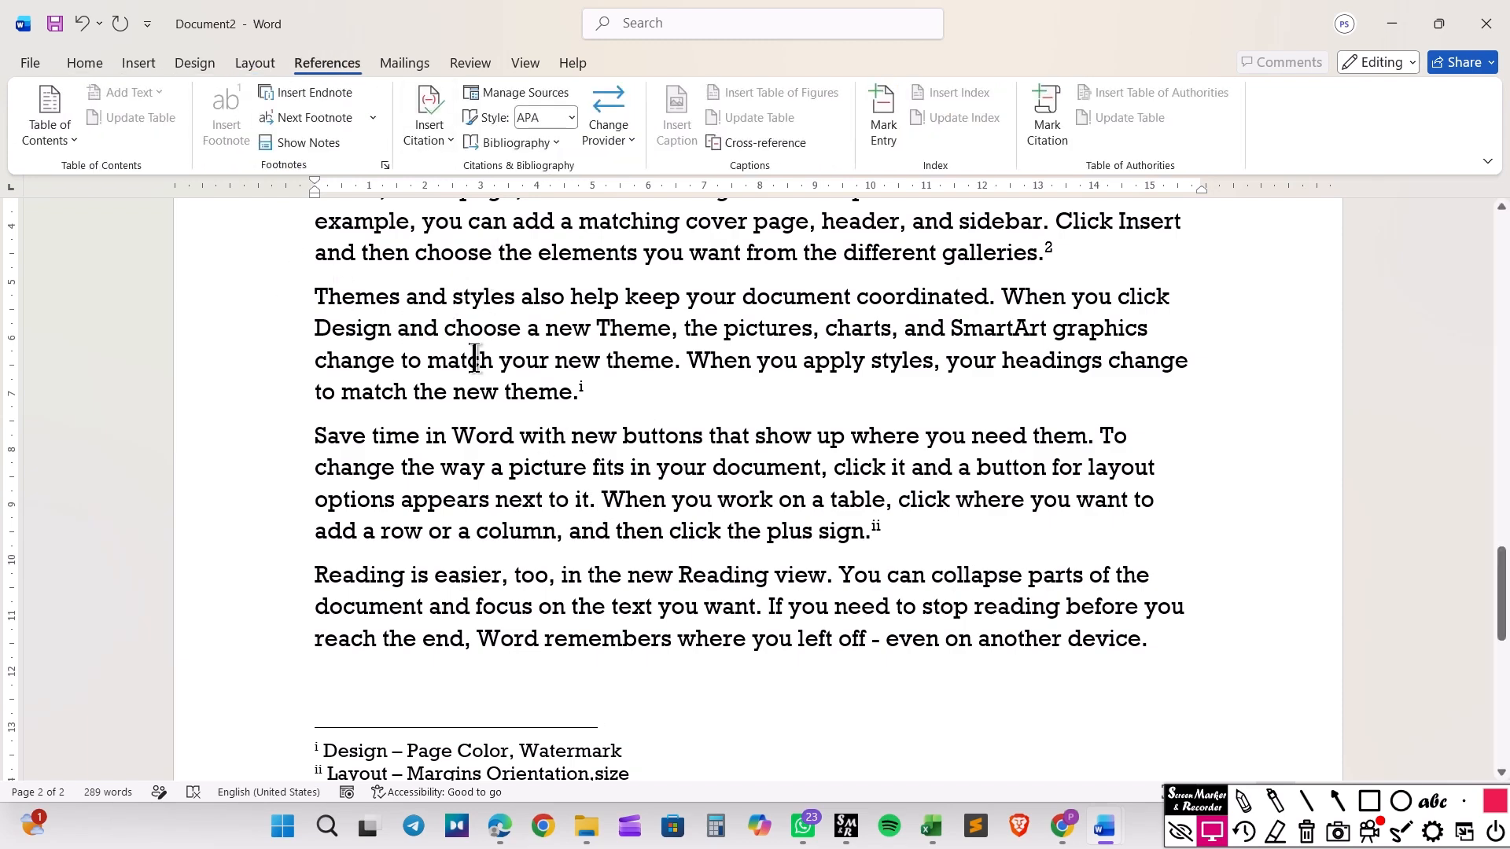
scroll(383, 279, up, 2)
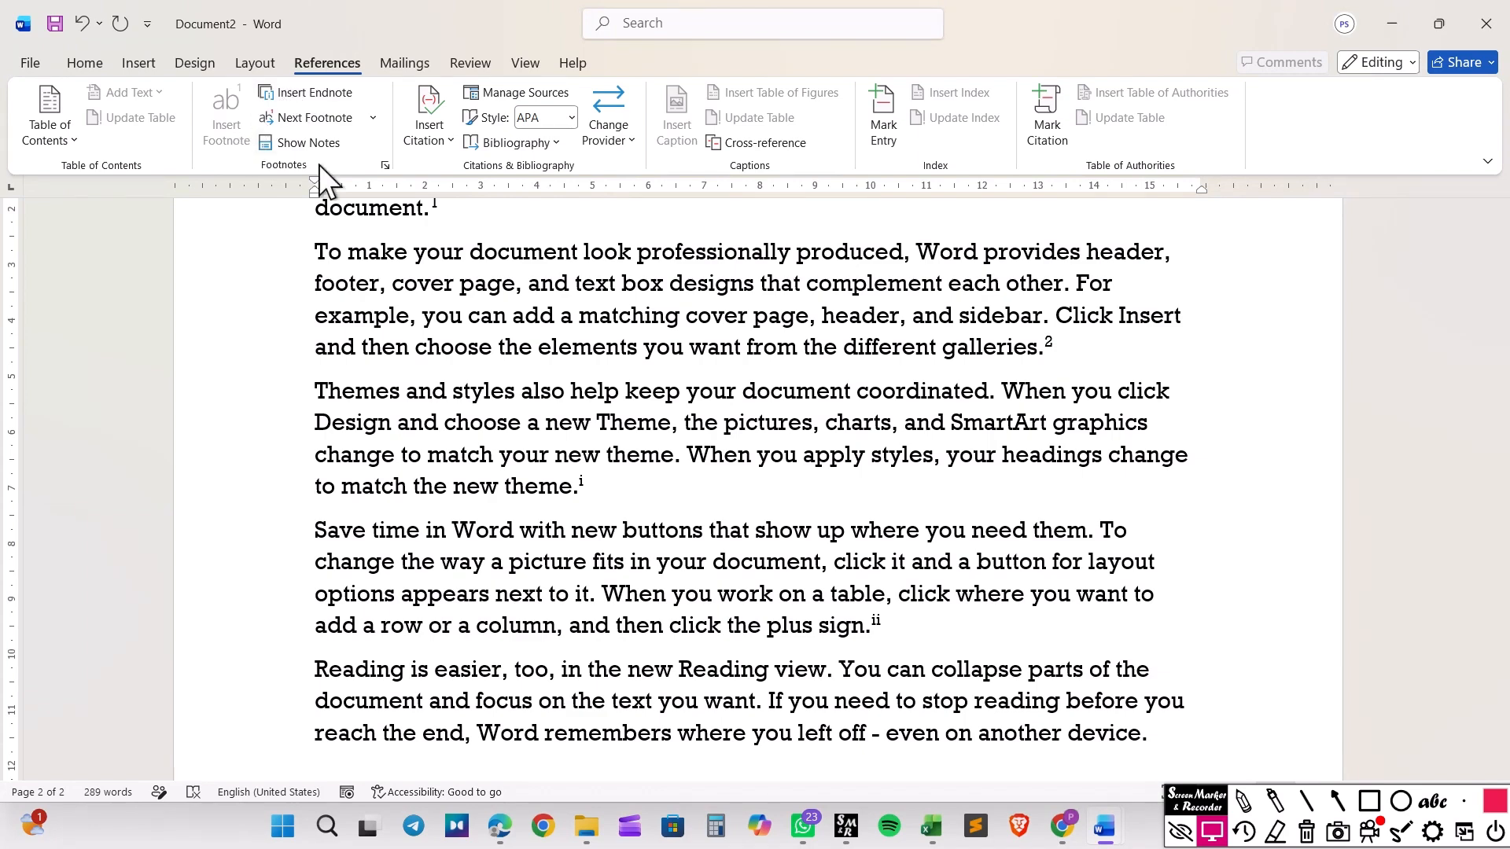
scroll(617, 383, up, 1)
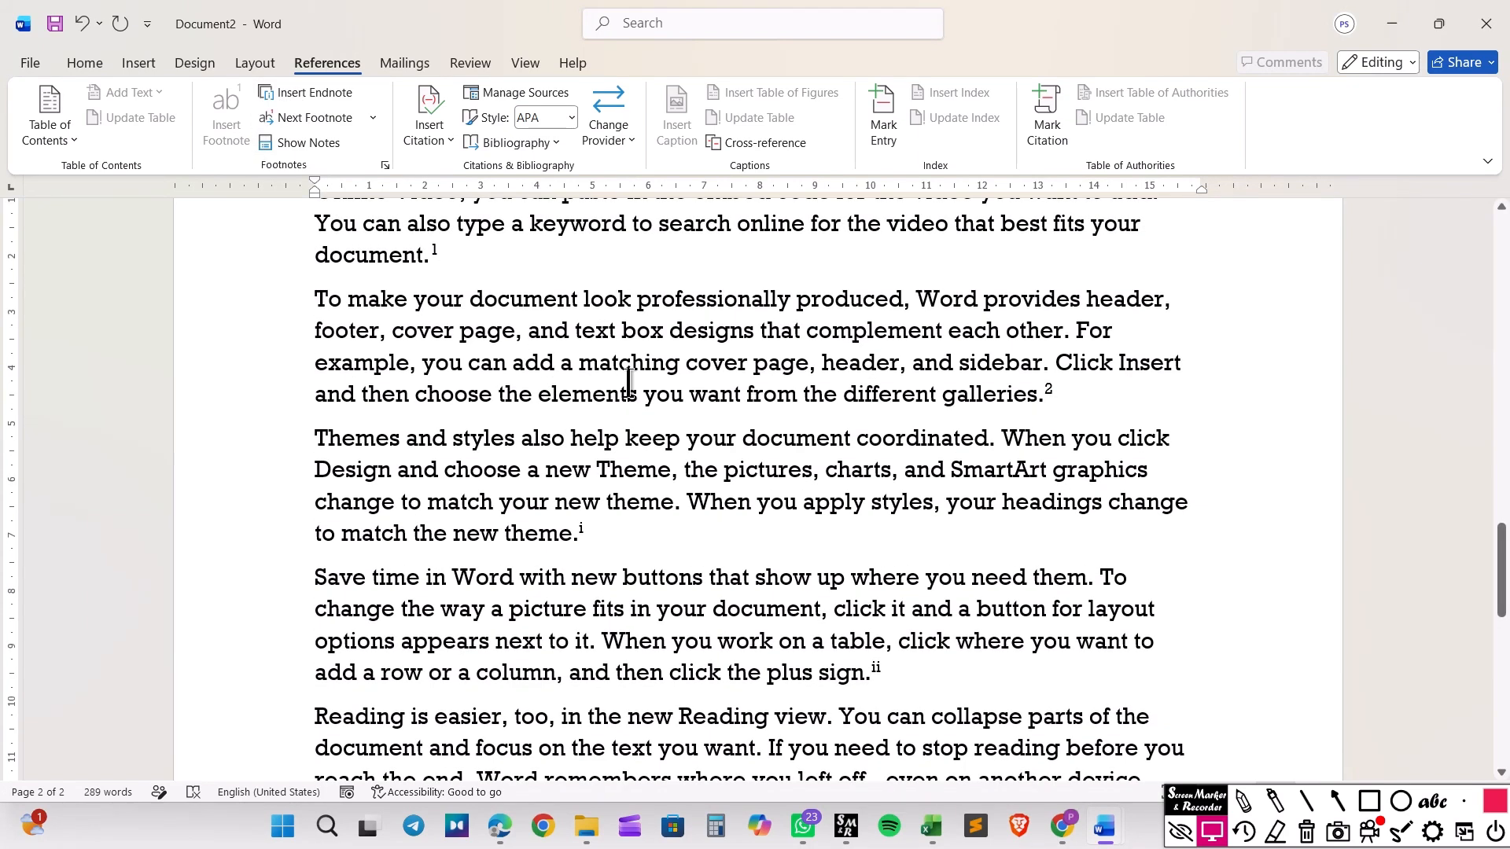
click(324, 148)
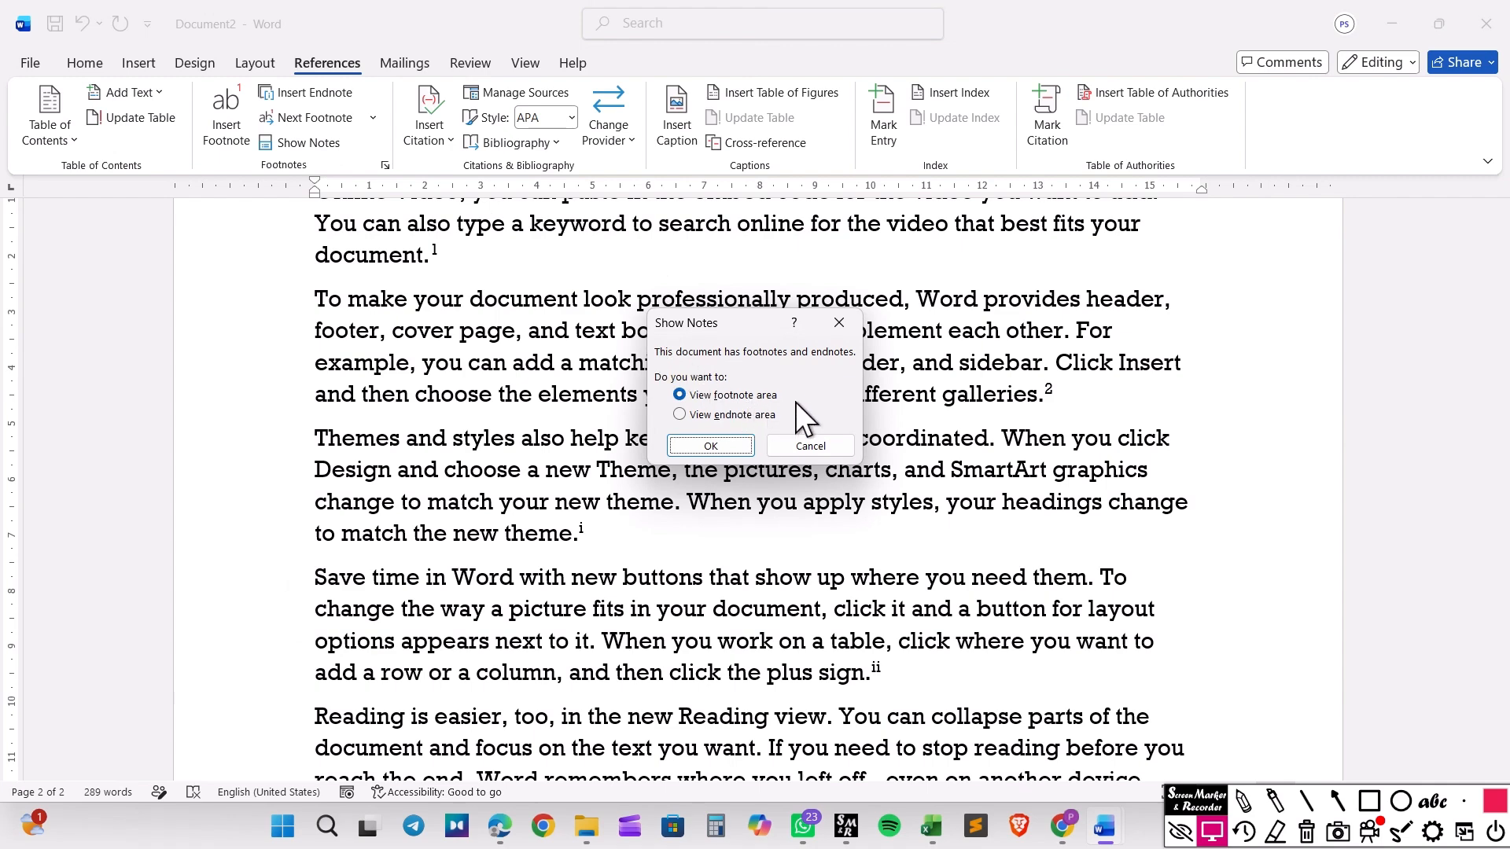
Step: Magnify the Show Notes dialog to read its options, return to 100% magnification and close Magnifier
key(super+plus)
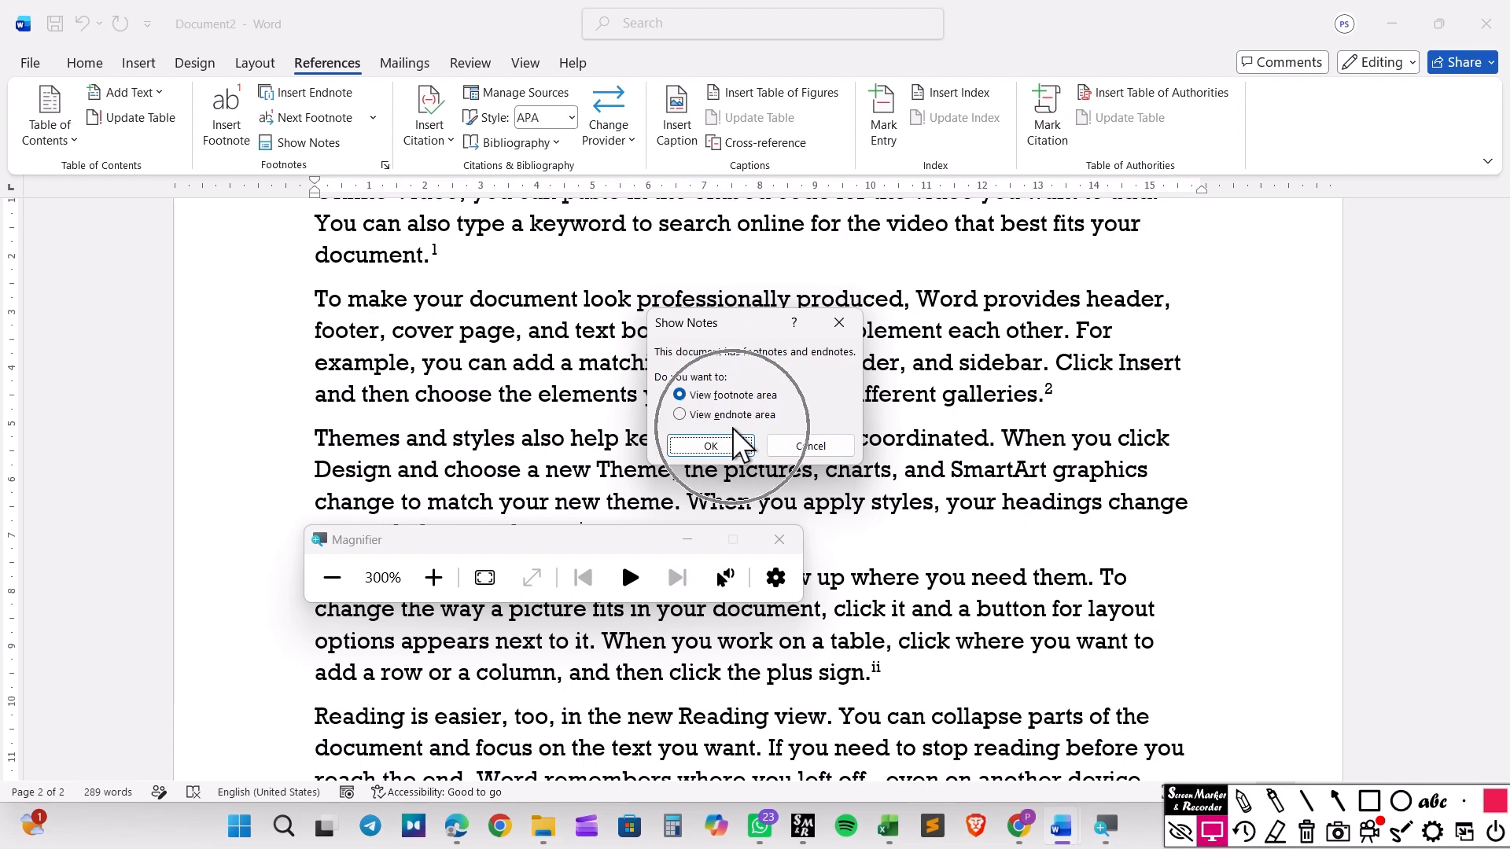
key(super+minus)
key(super+minus)
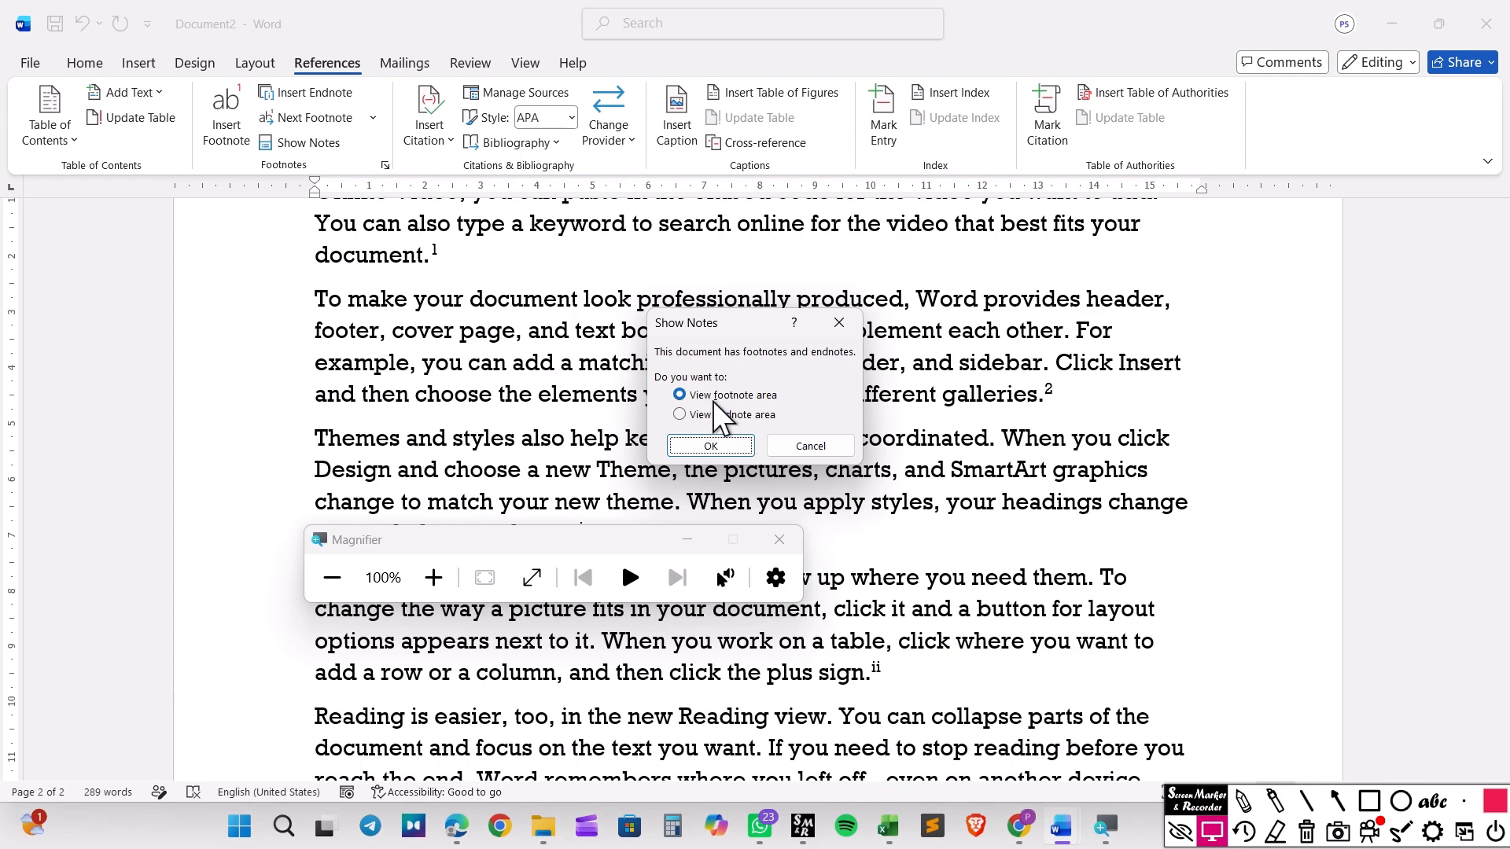
click(783, 539)
click(780, 539)
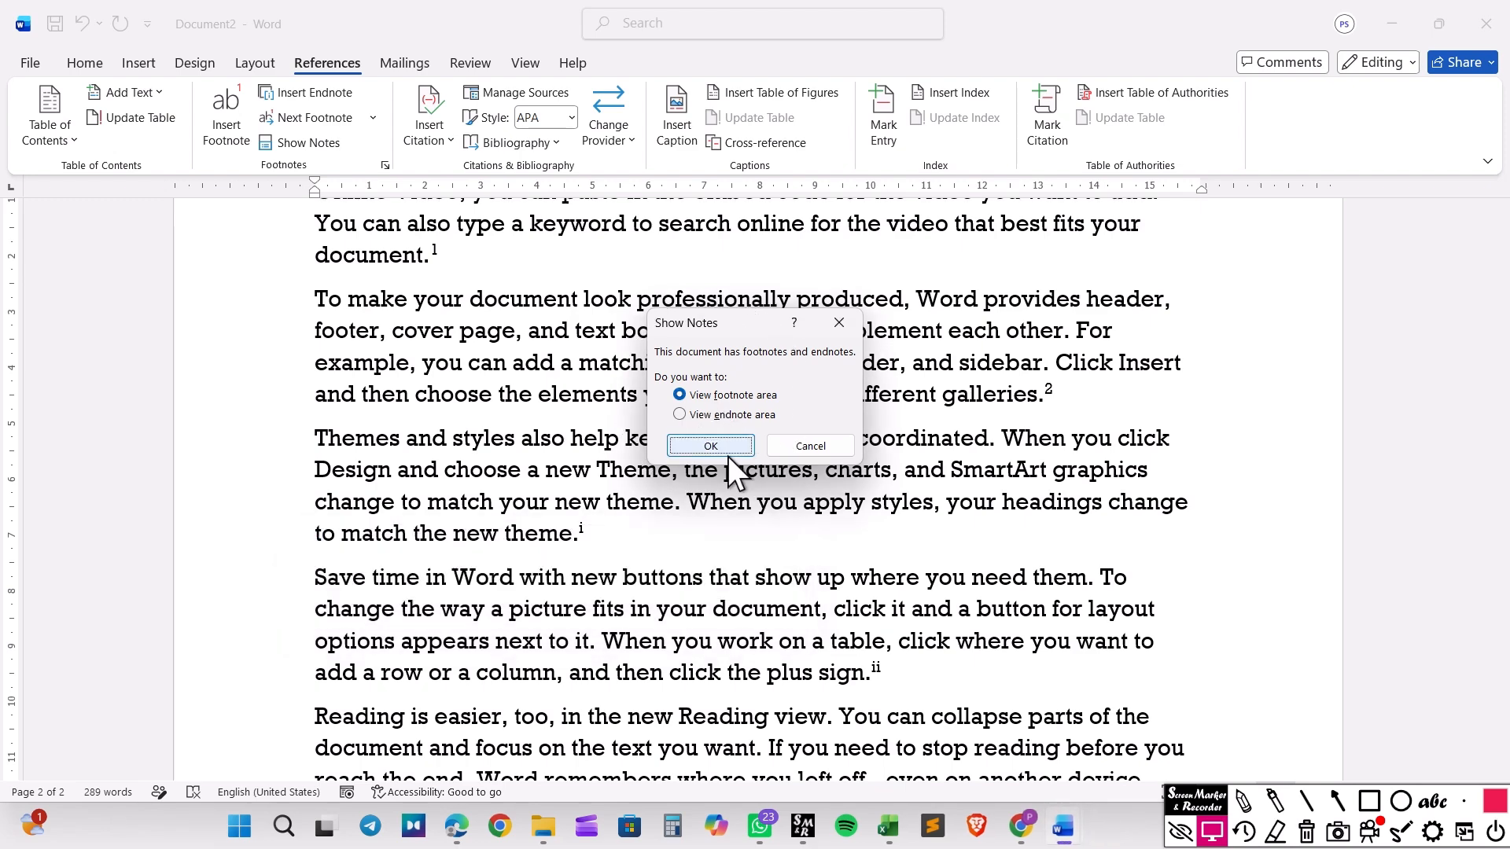
Step: View the footnote area and accept the suggested correction "Pictures, Shapes" in the second footnote
click(720, 447)
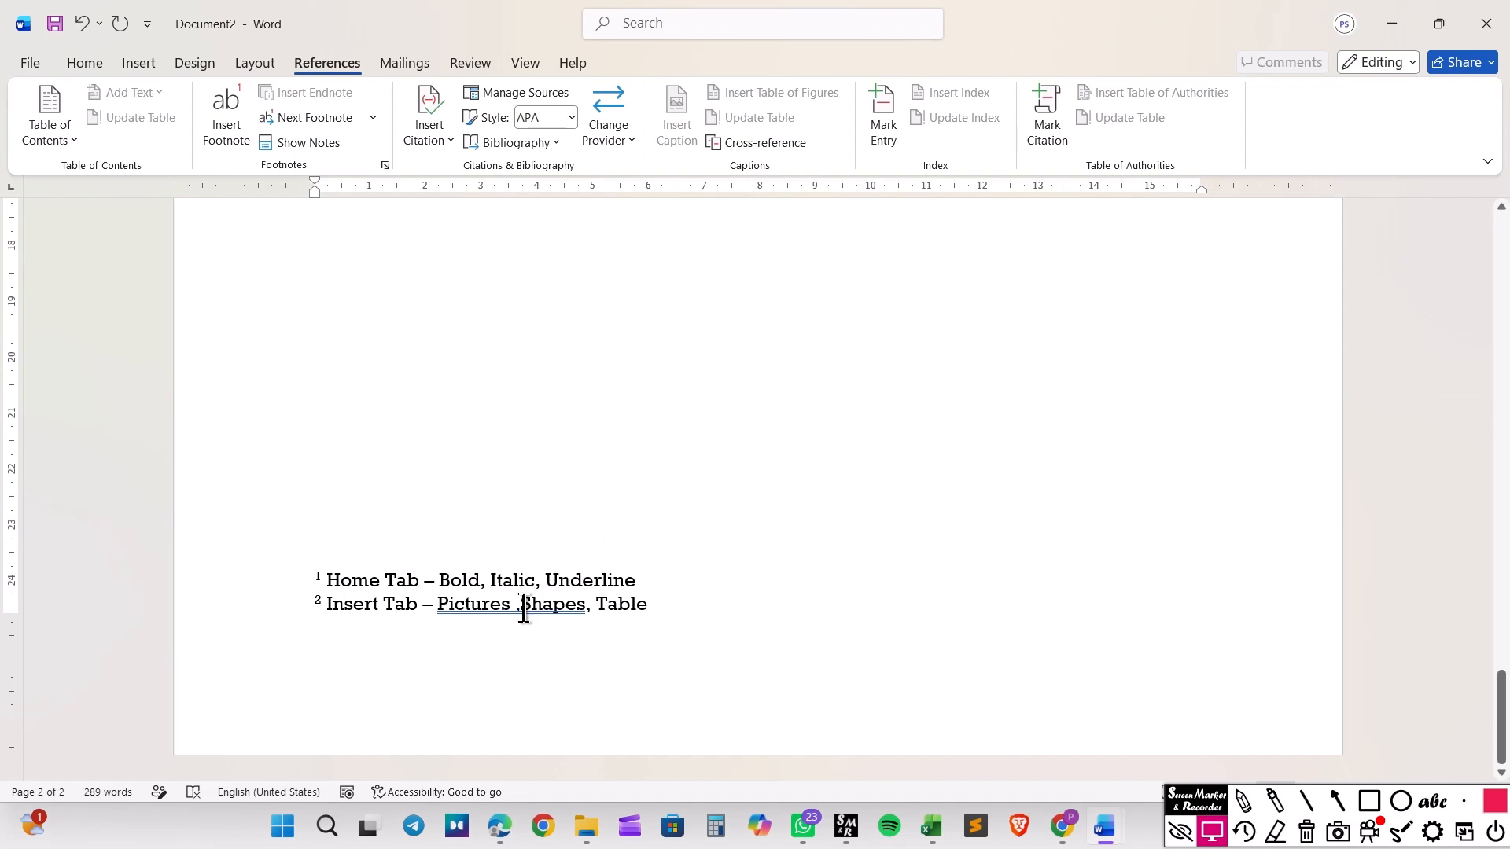
right_click(528, 612)
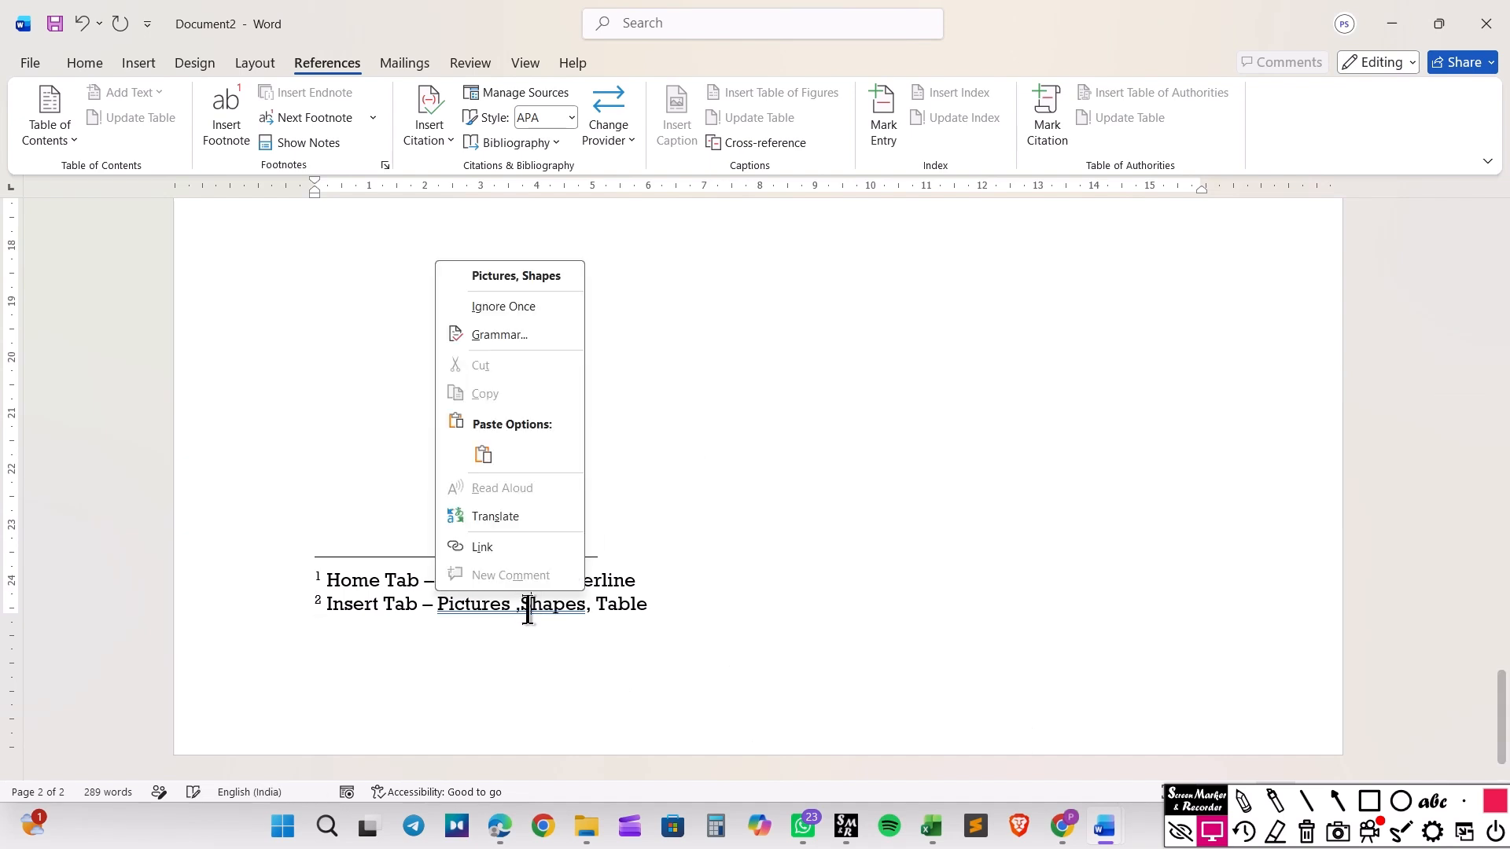
click(539, 287)
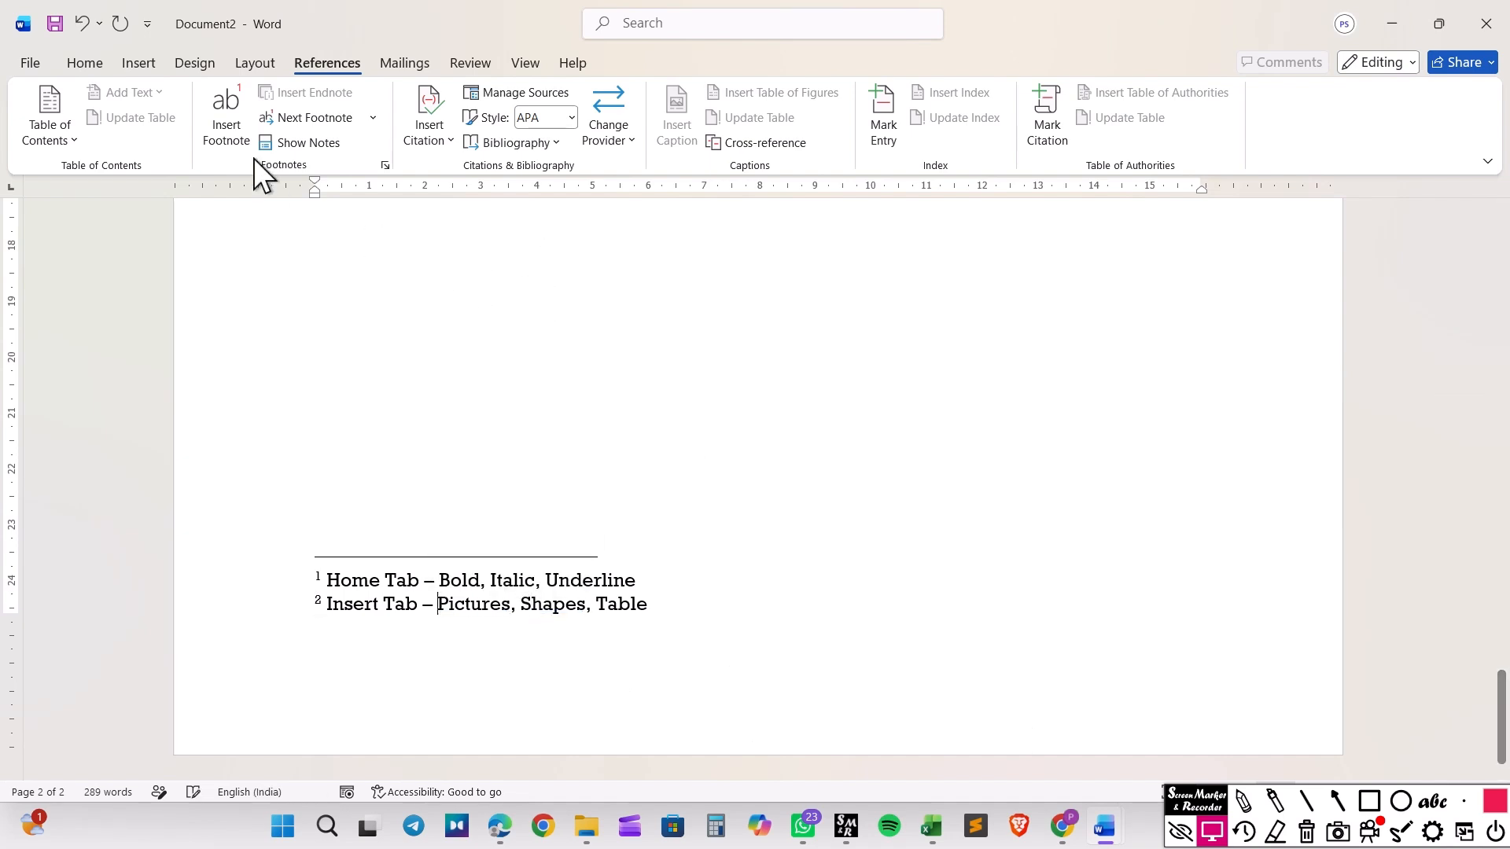
Step: View the endnote area using Show Notes and correct the second endnote's ending to "Orientation, size"
click(299, 145)
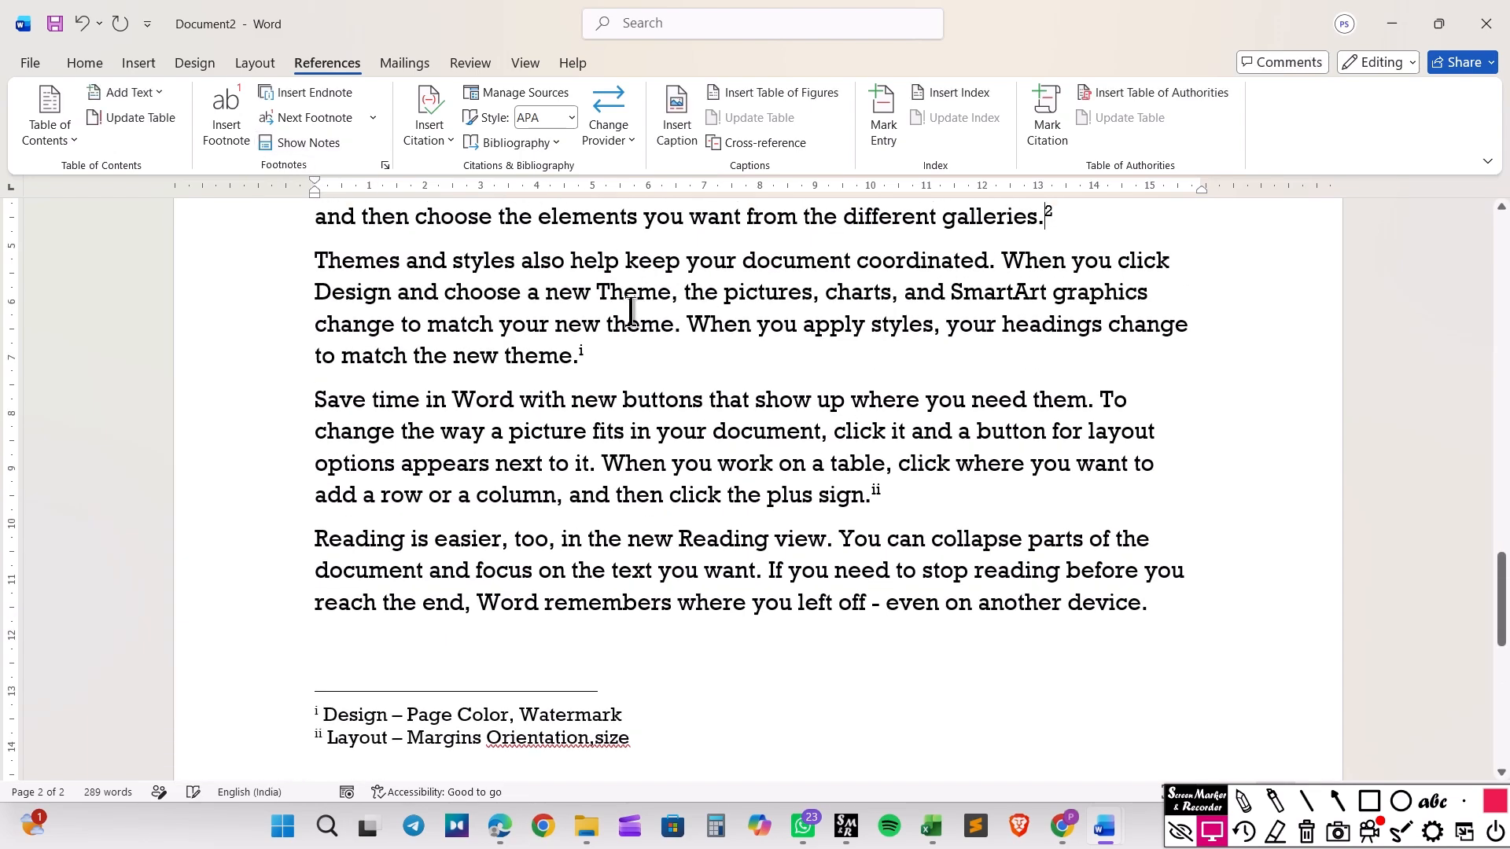
click(300, 142)
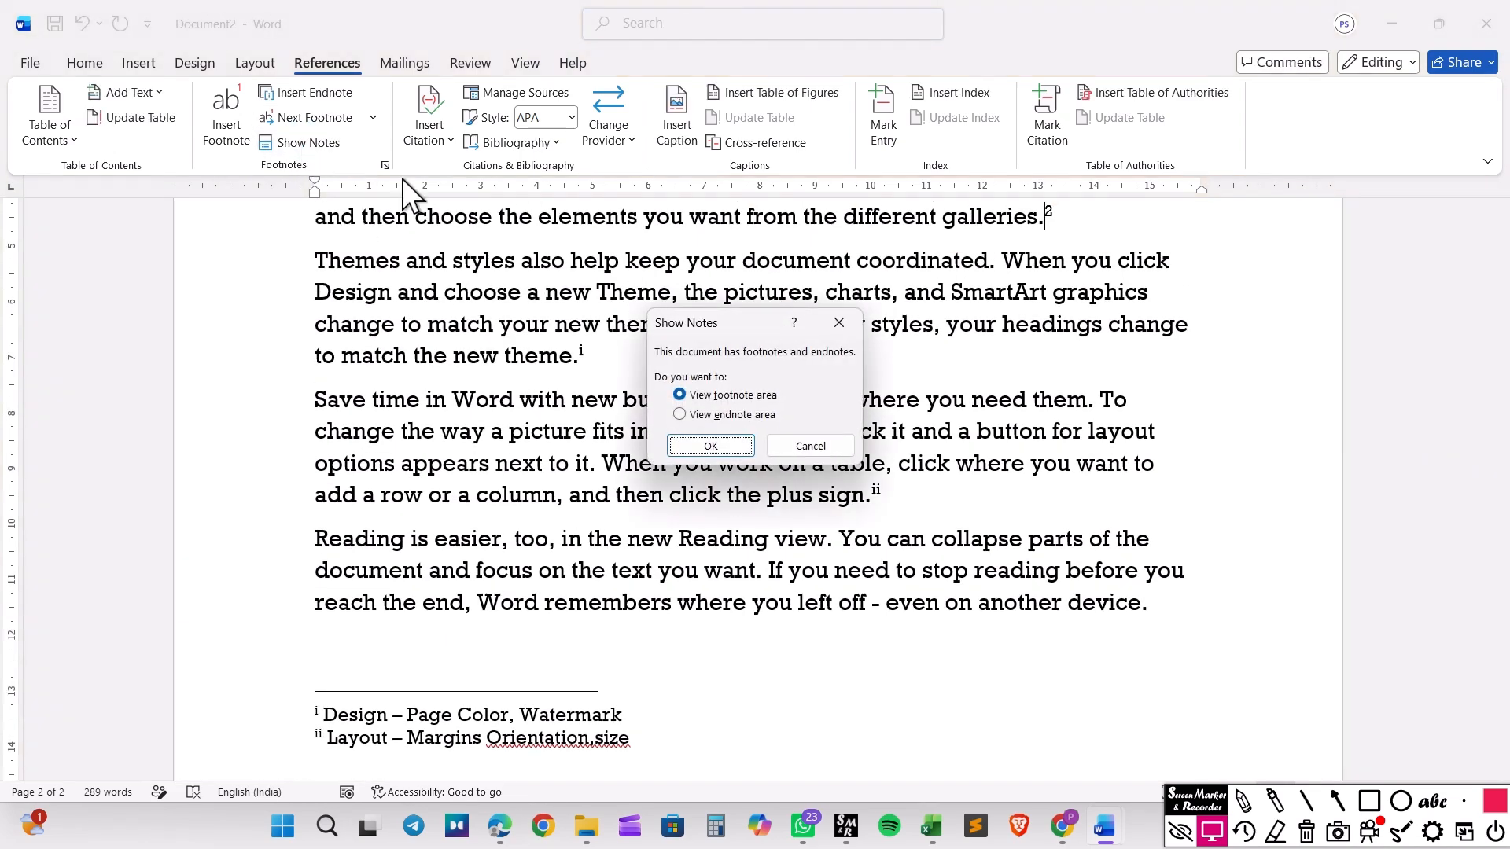
click(707, 420)
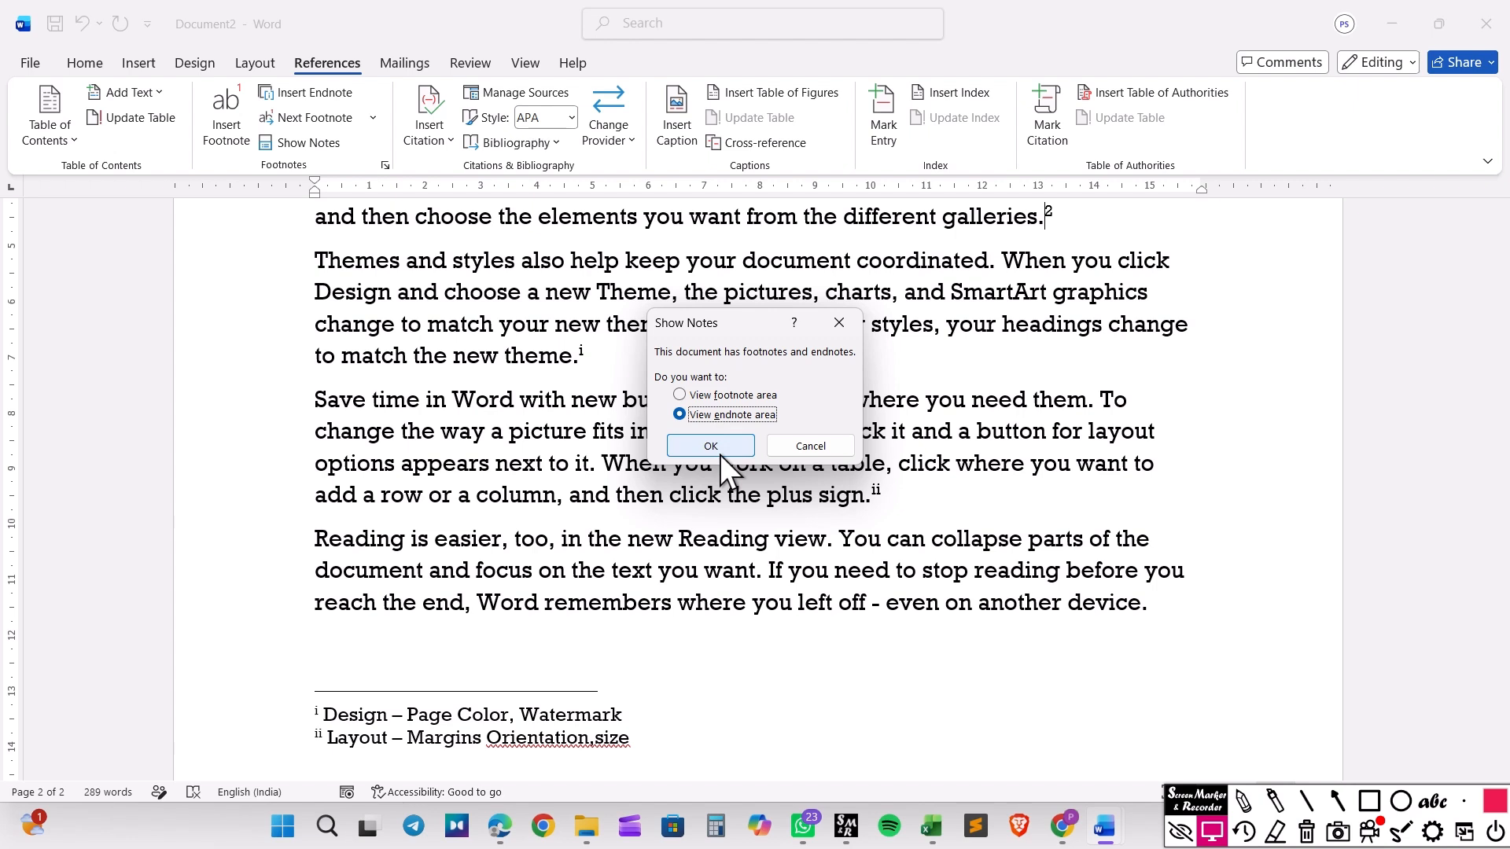
click(717, 448)
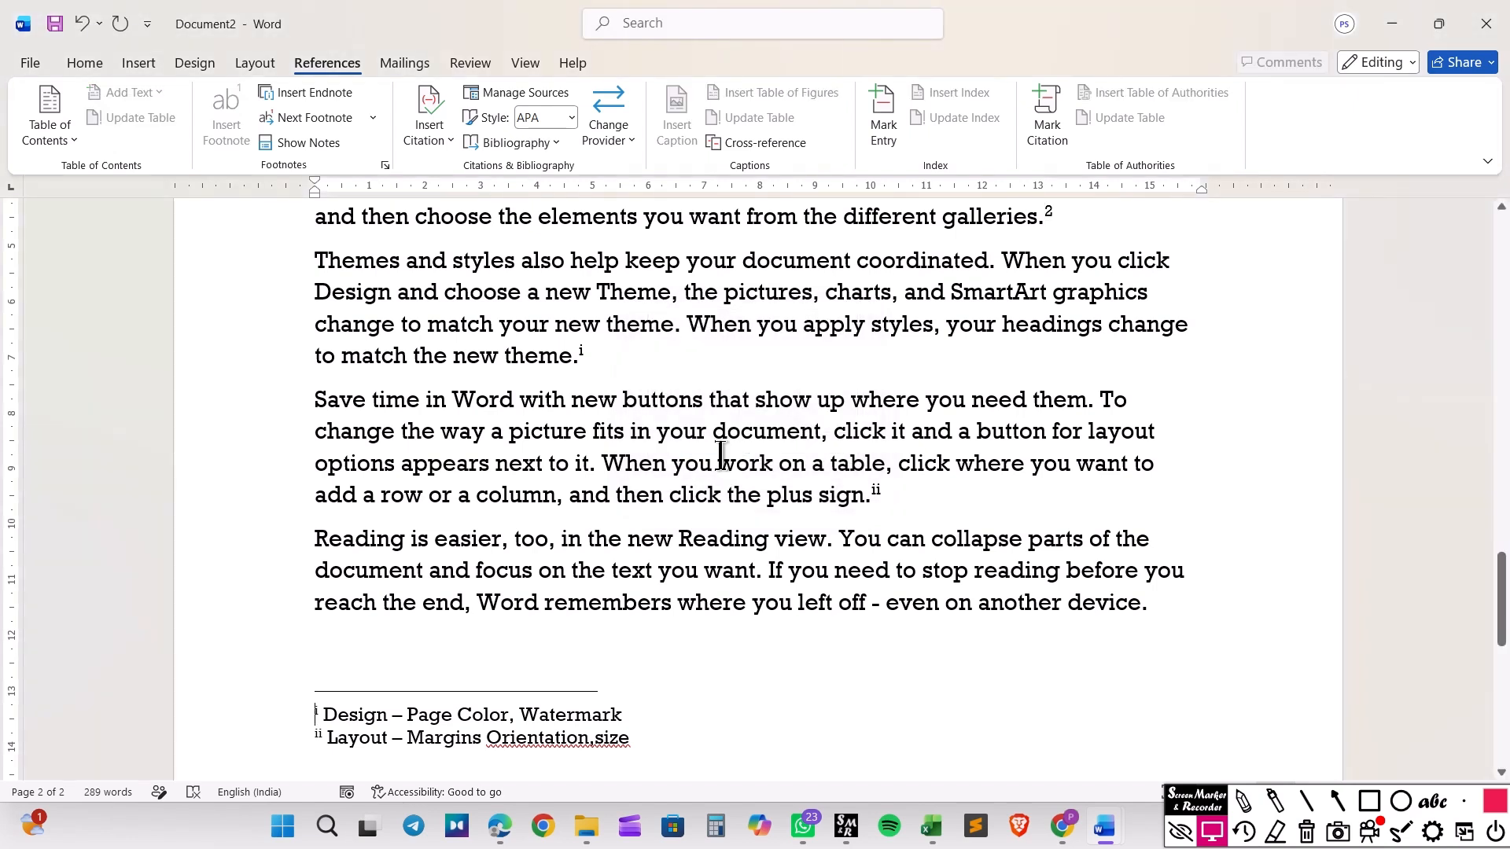
right_click(560, 738)
click(499, 340)
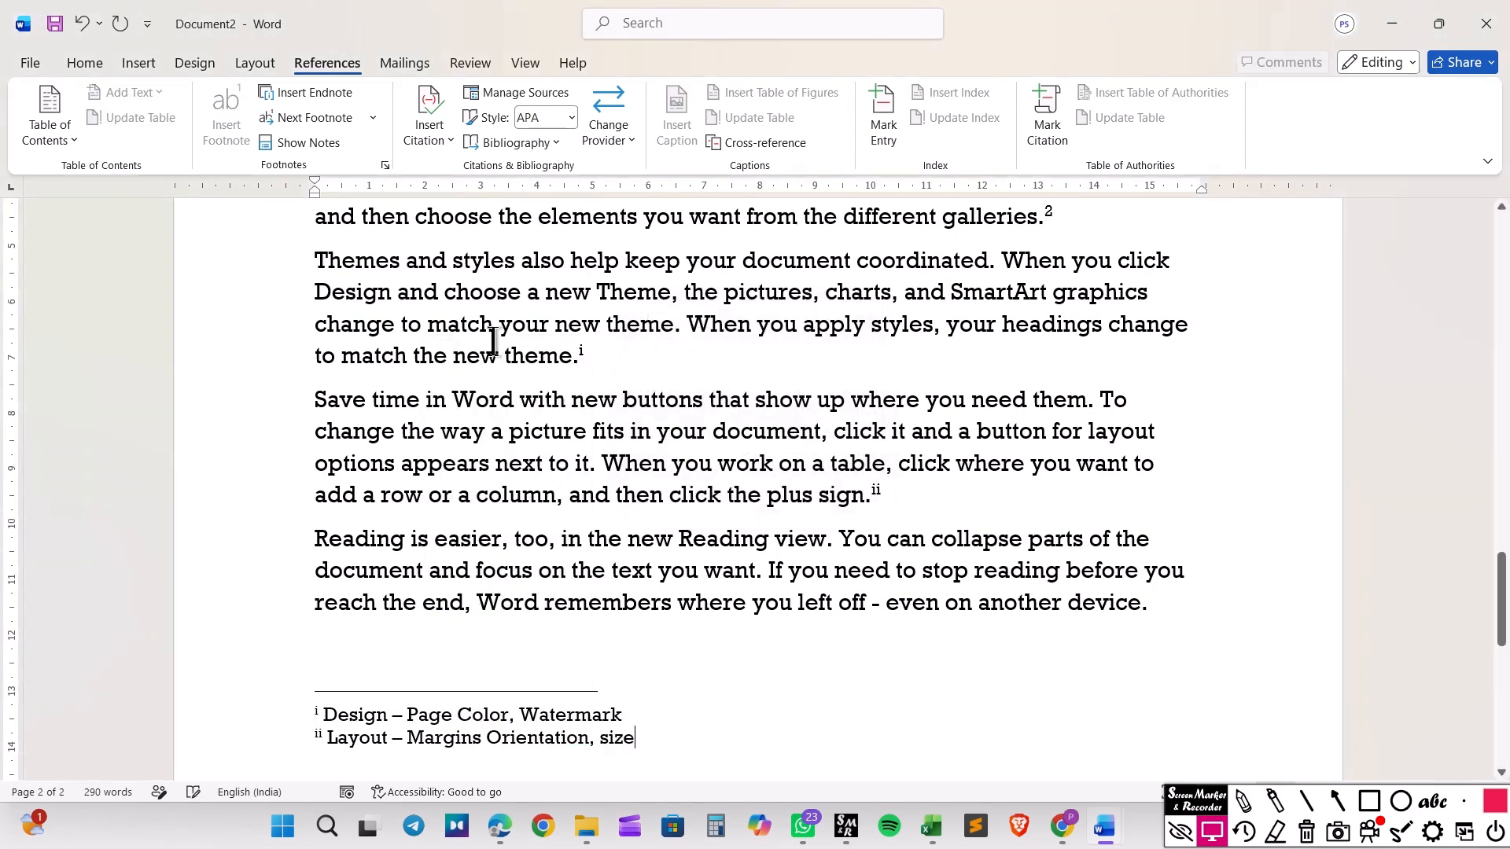
click(1371, 831)
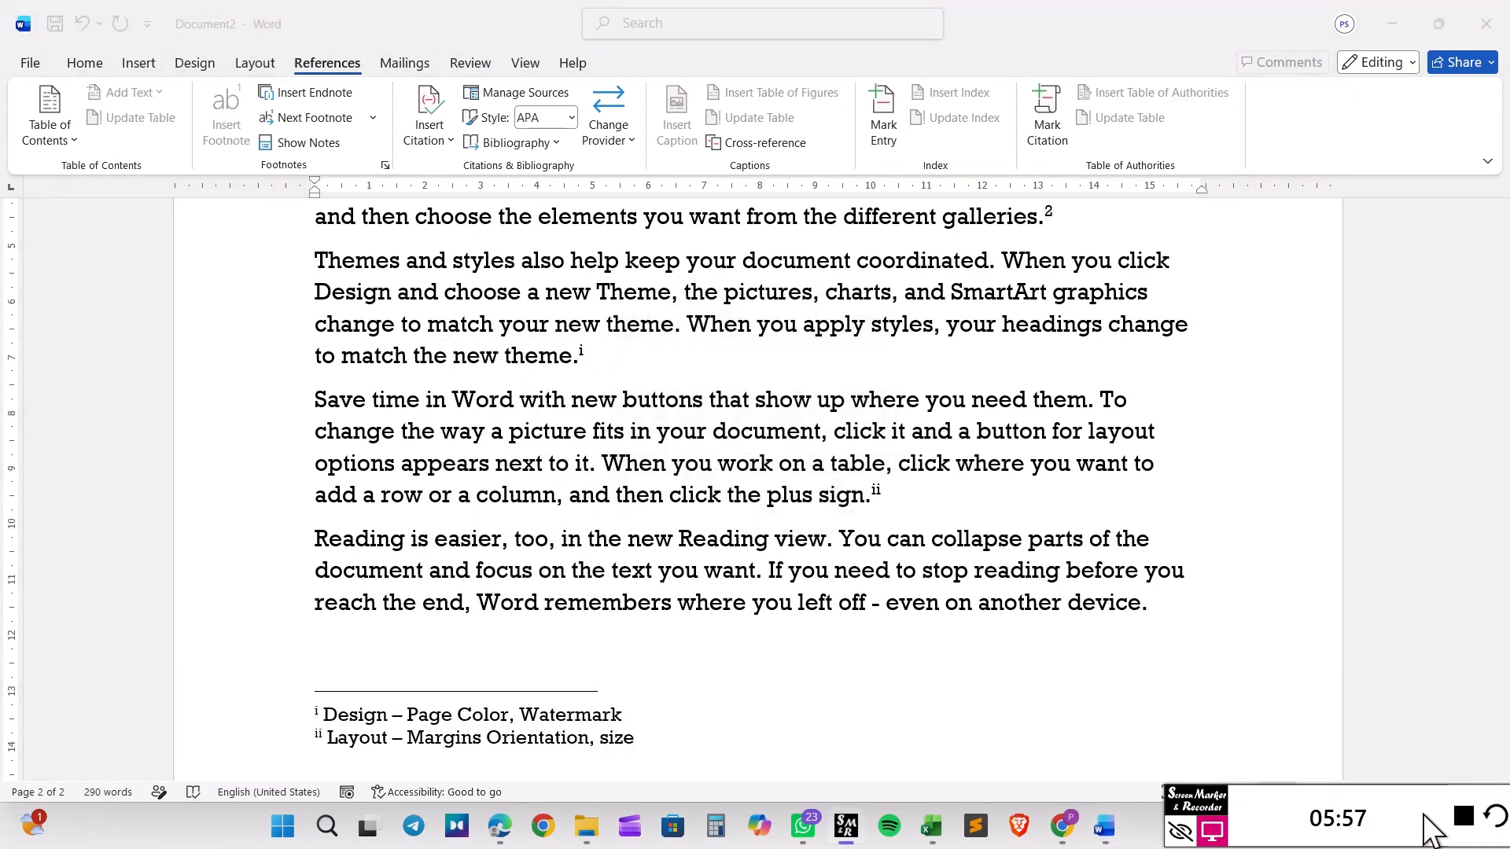